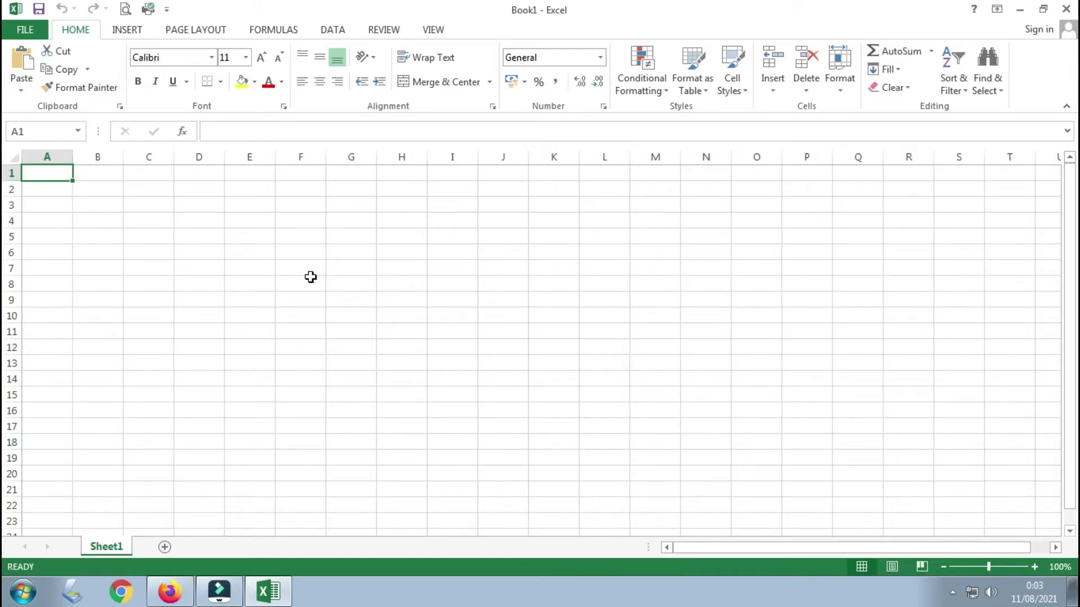
Step: Enter the title DAFTAR BARANG in cell A1
text(D)
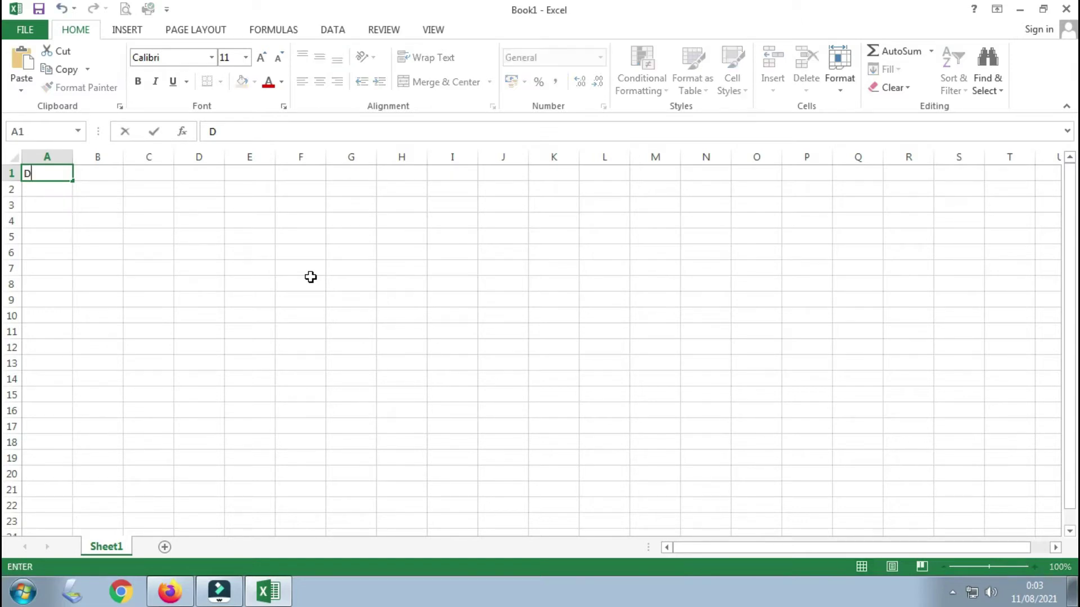
text(AFTAR BARANG)
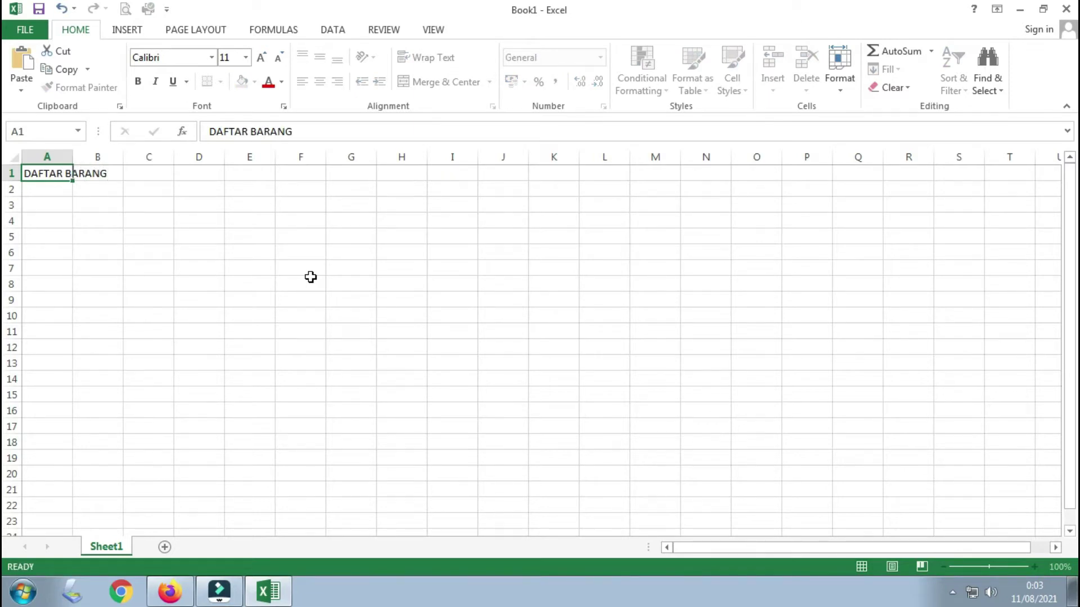
key(Return)
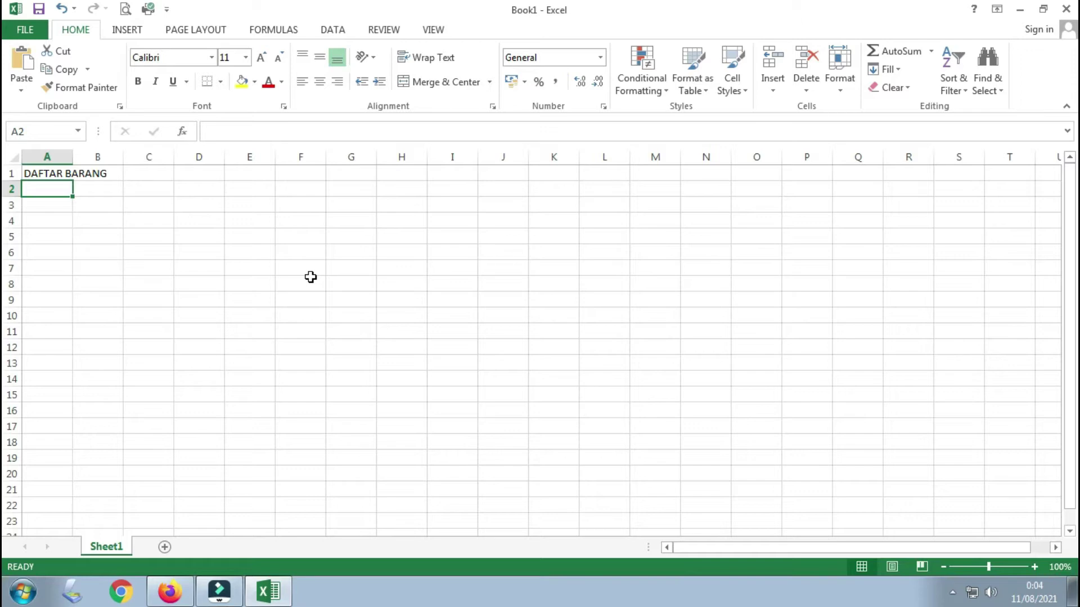
Step: Enter the column headers NO, PRODUCT and QUANTITY in cells A2 to C2
text(NO)
key(Tab)
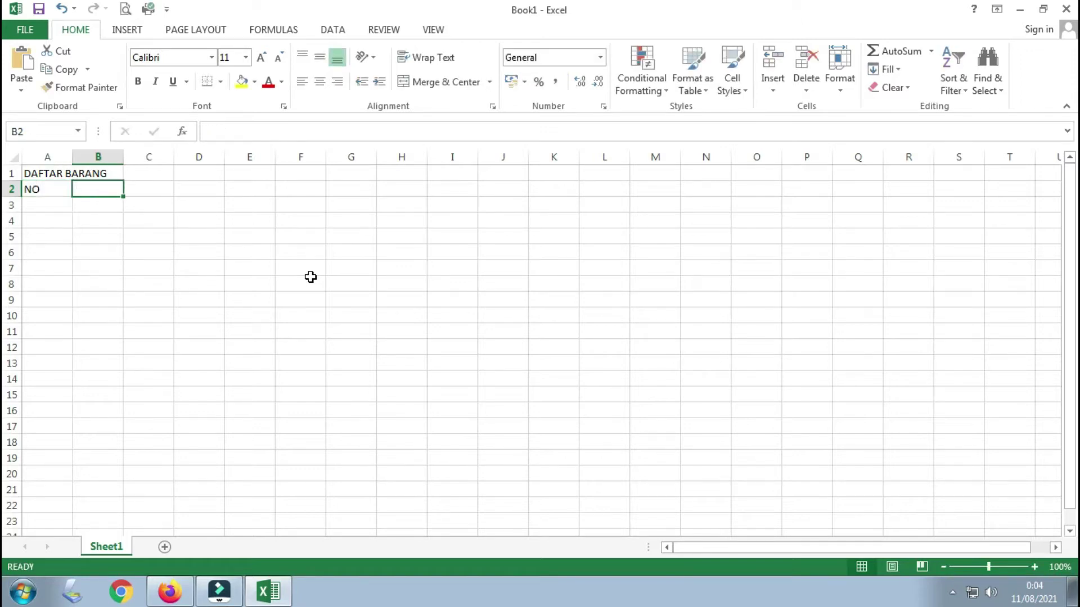
text(PRODUCT)
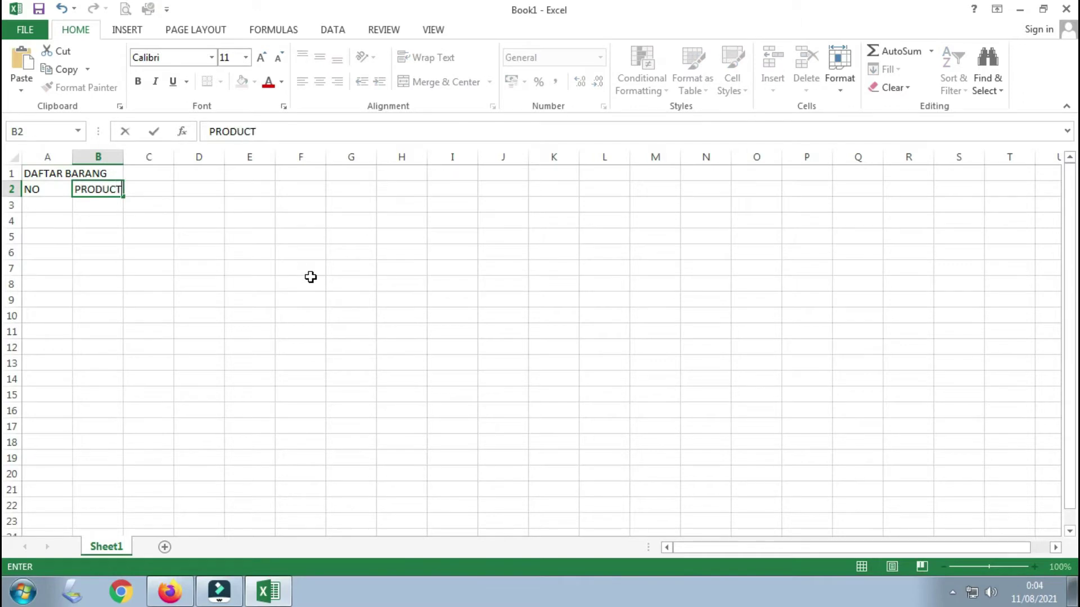
key(Tab)
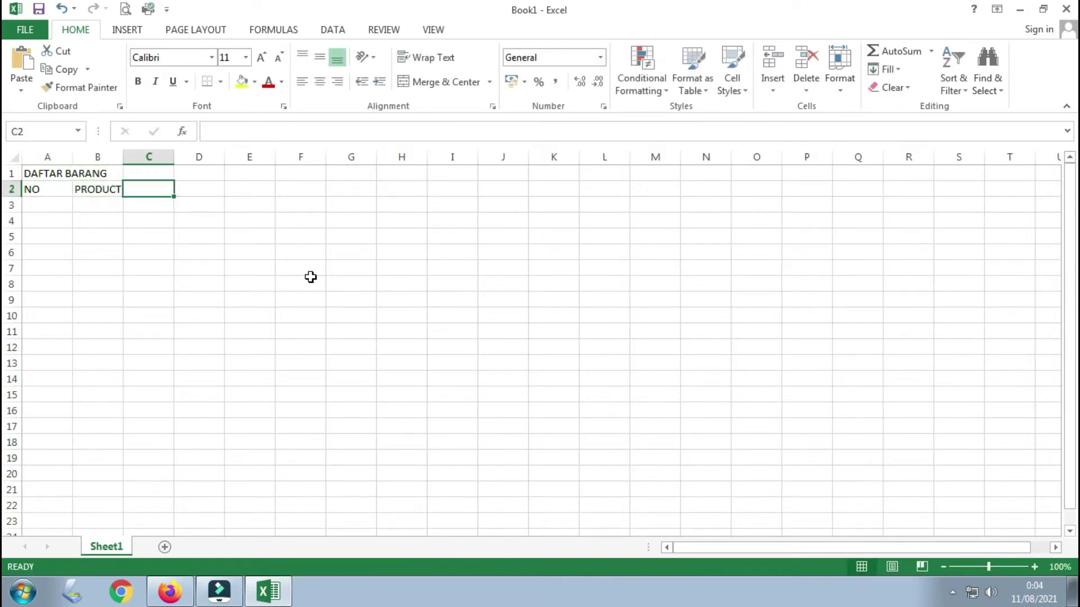
text(QU)
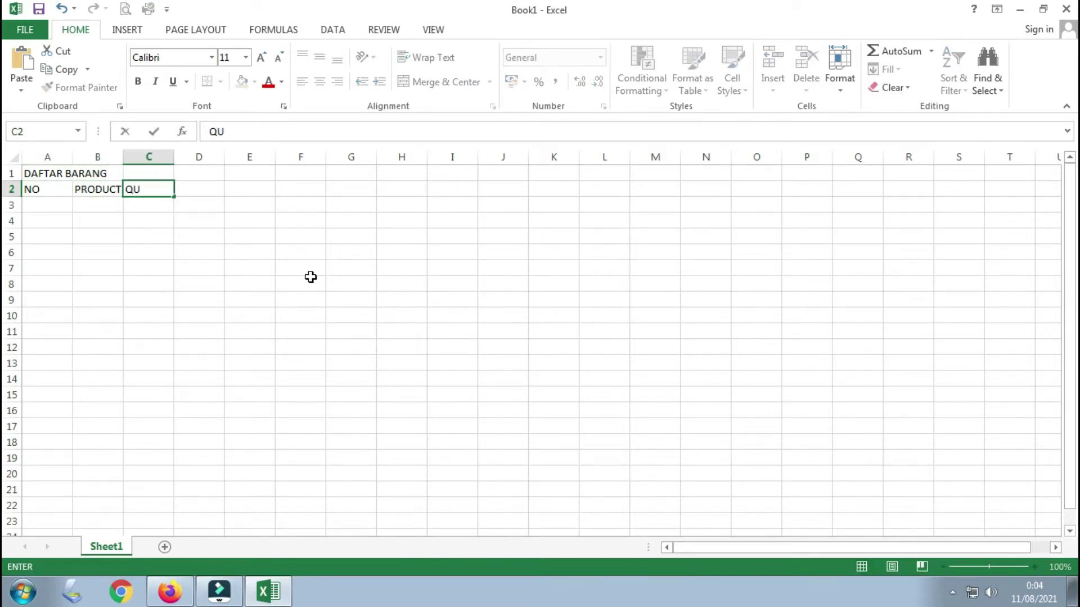
text(ANTITY)
key(Return)
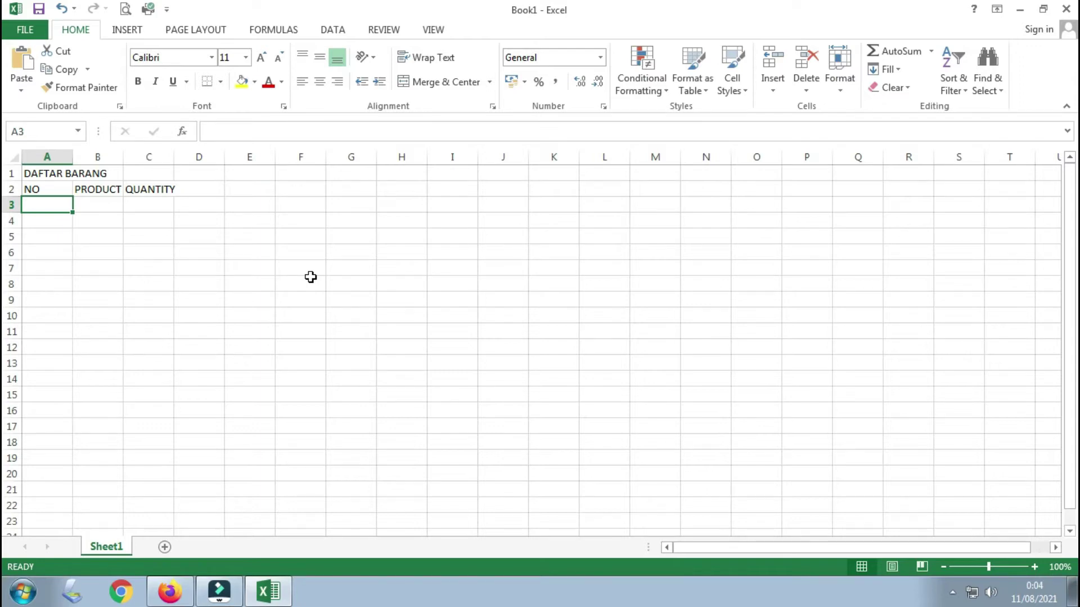
Step: Number the rows 1 to 6 in cells A3 to A8 under the NO header
text(1)
key(Return)
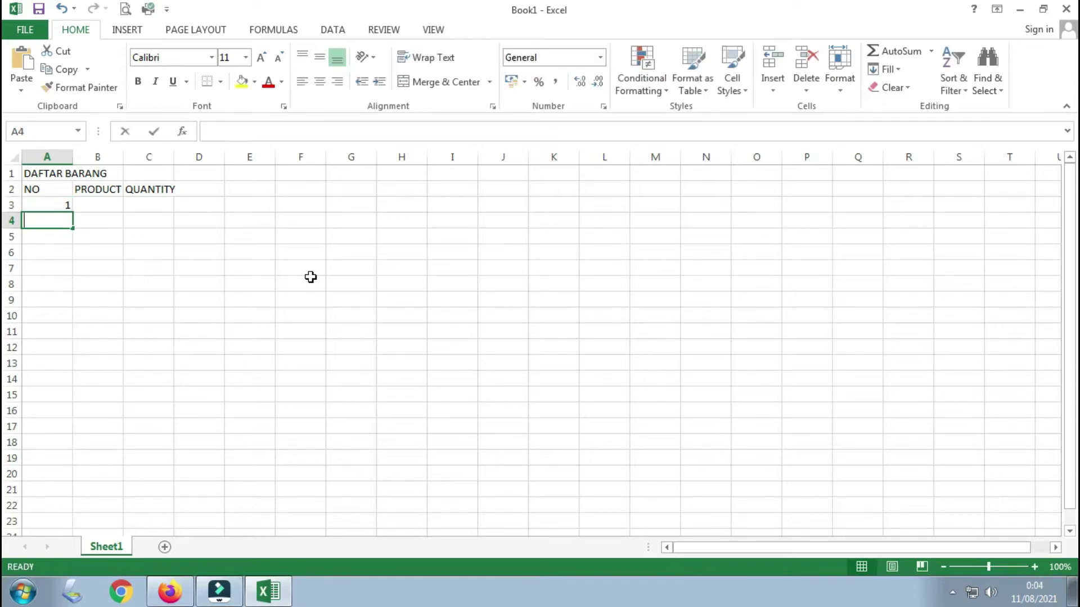
text(2)
key(Return)
text(3)
key(Return)
text(4)
key(Return)
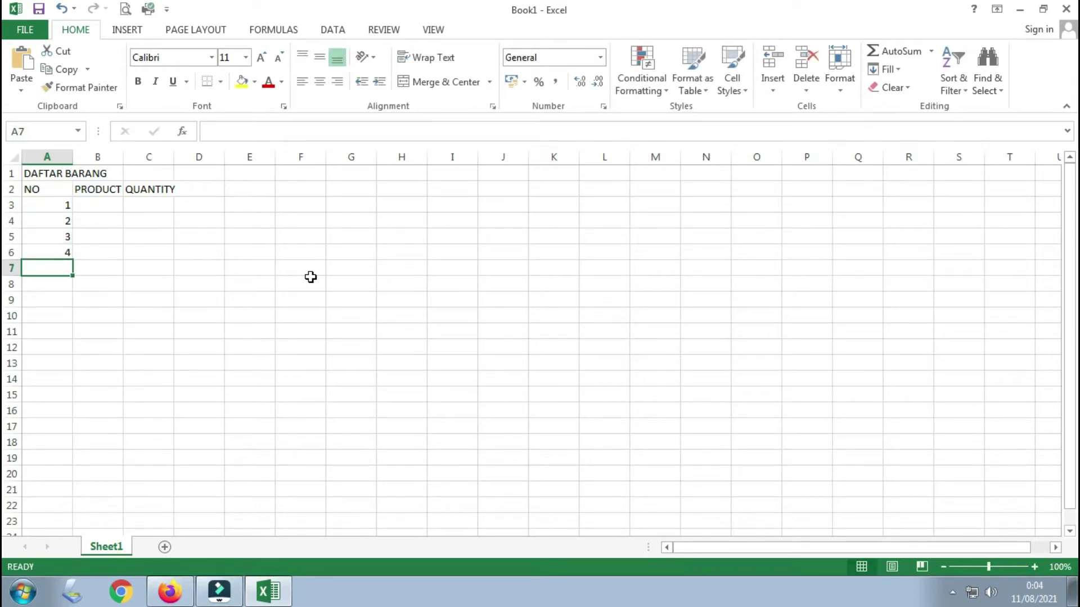
text(5)
key(Return)
text(6)
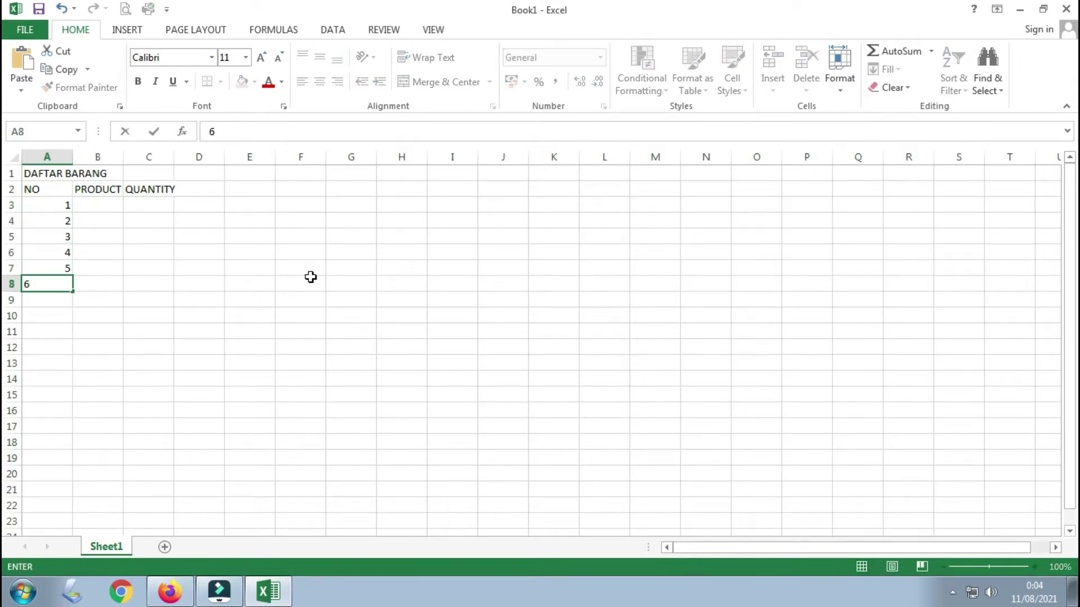
key(Return)
key(Up)
key(Up)
key(Up)
key(Up)
key(Up)
key(Up)
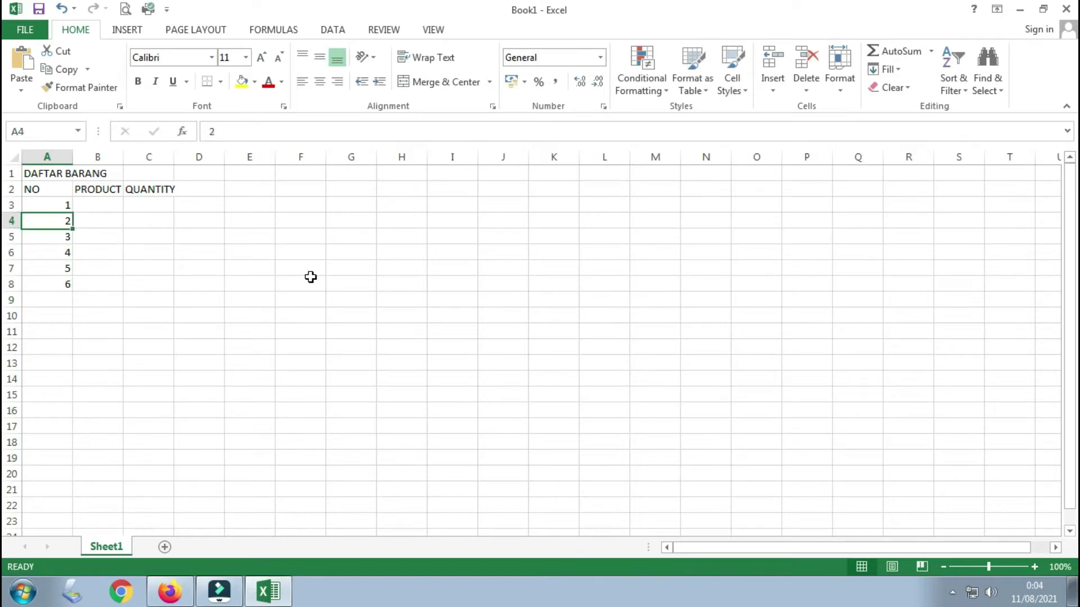
key(Down)
key(Down)
key(Down)
key(Down)
key(Down)
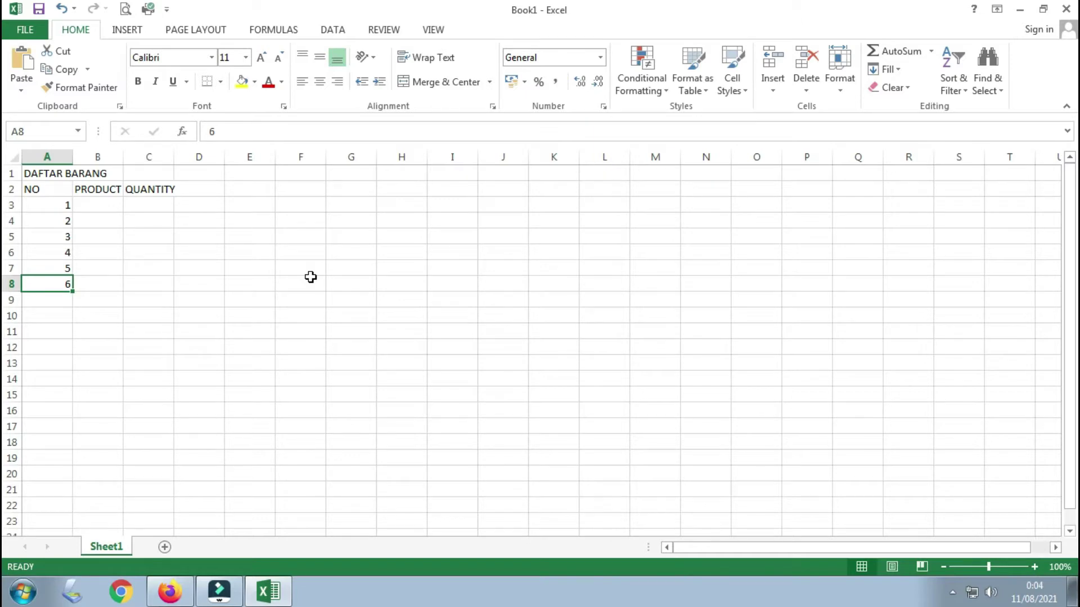
Step: Enter the products Printer Epson L120 in cell B3 and Printer Epson L110 in cell B4
key(Up)
key(Up)
key(Up)
key(Up)
key(Up)
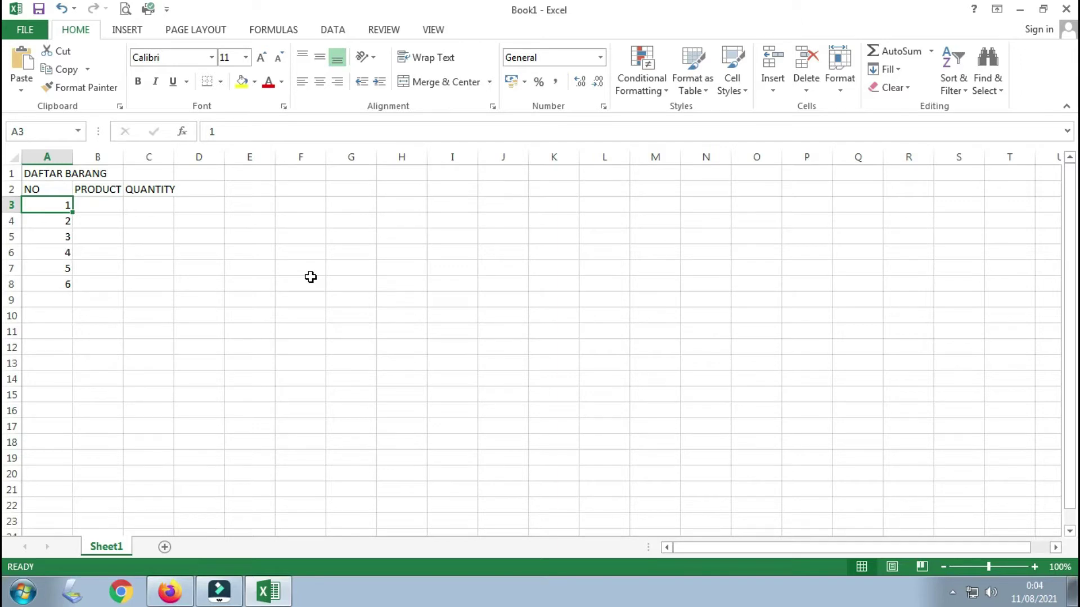
key(Right)
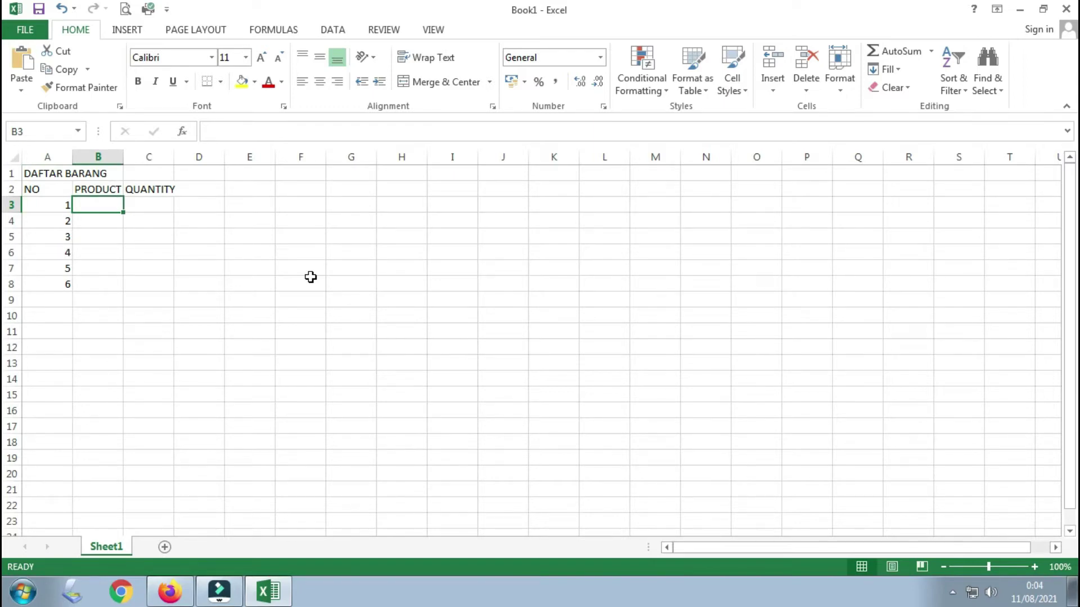
text(Prinm)
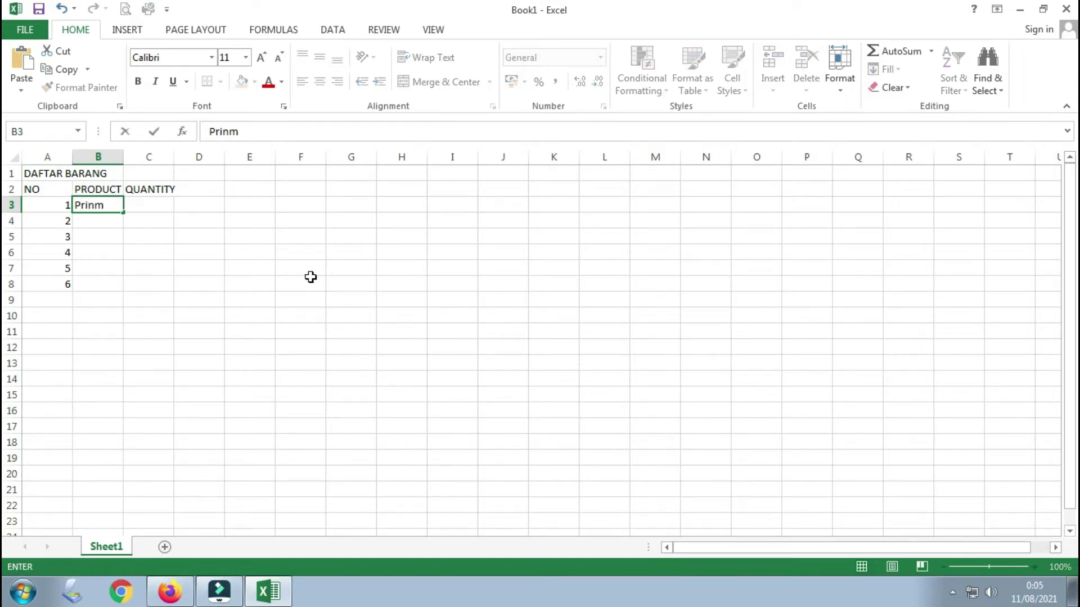
key(BackSpace)
text(ter Epson )
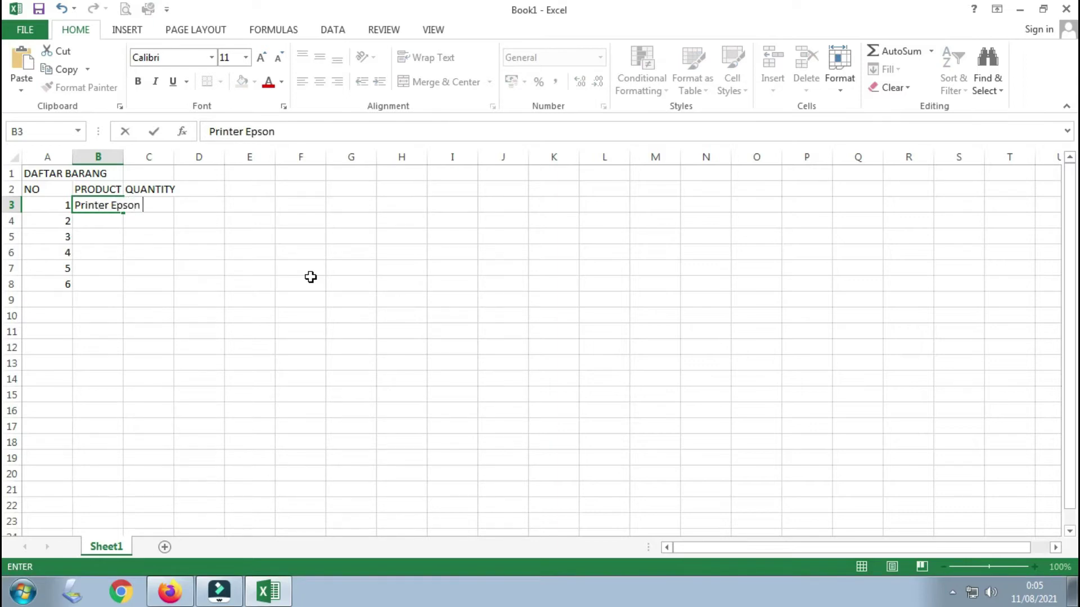
text(L120)
key(Return)
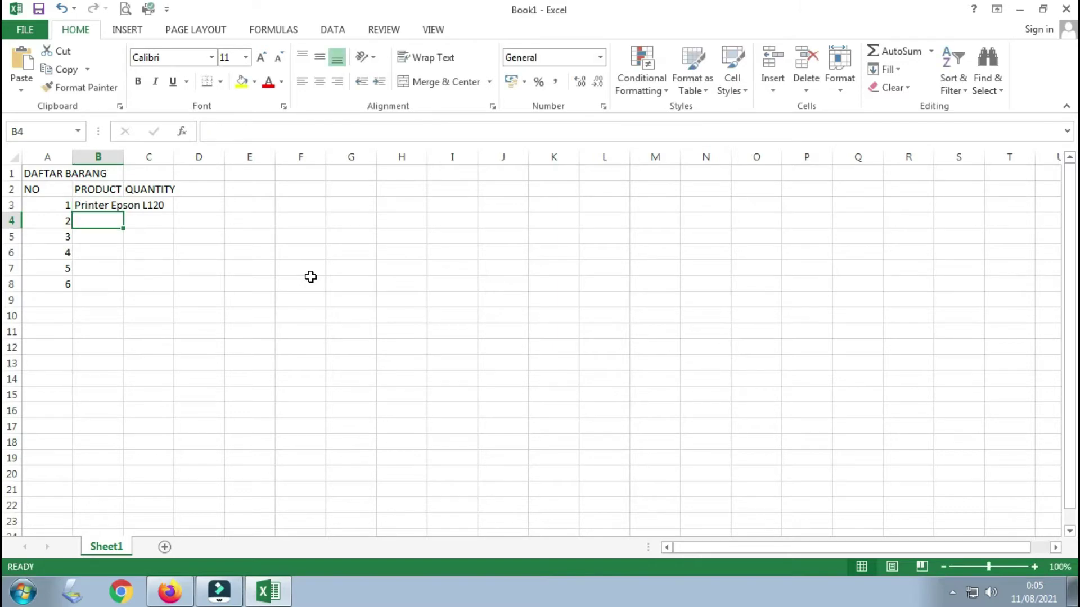
text(Printer )
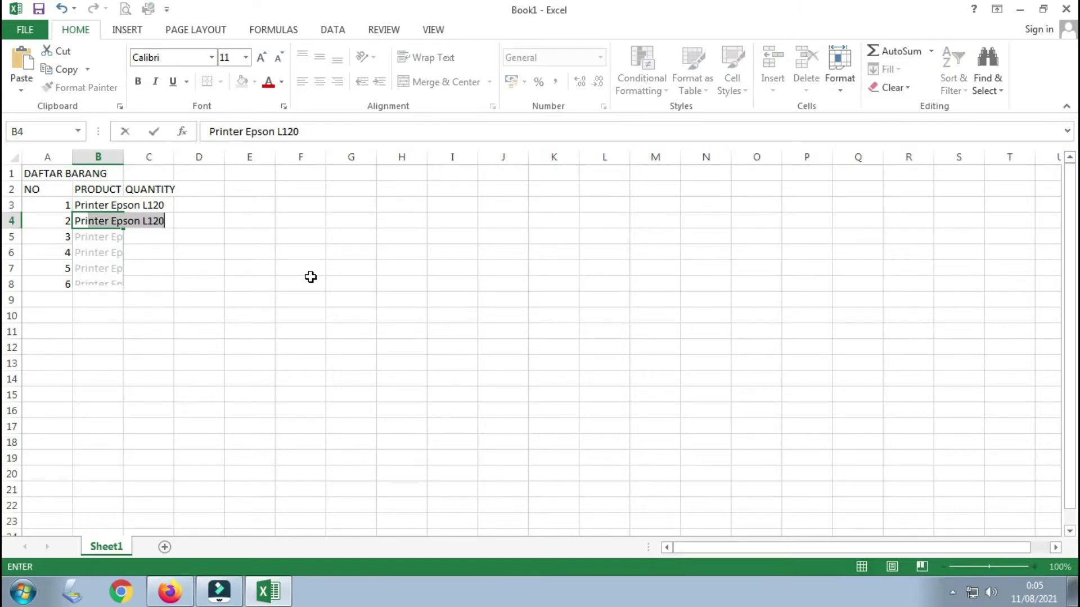
text(Epson L)
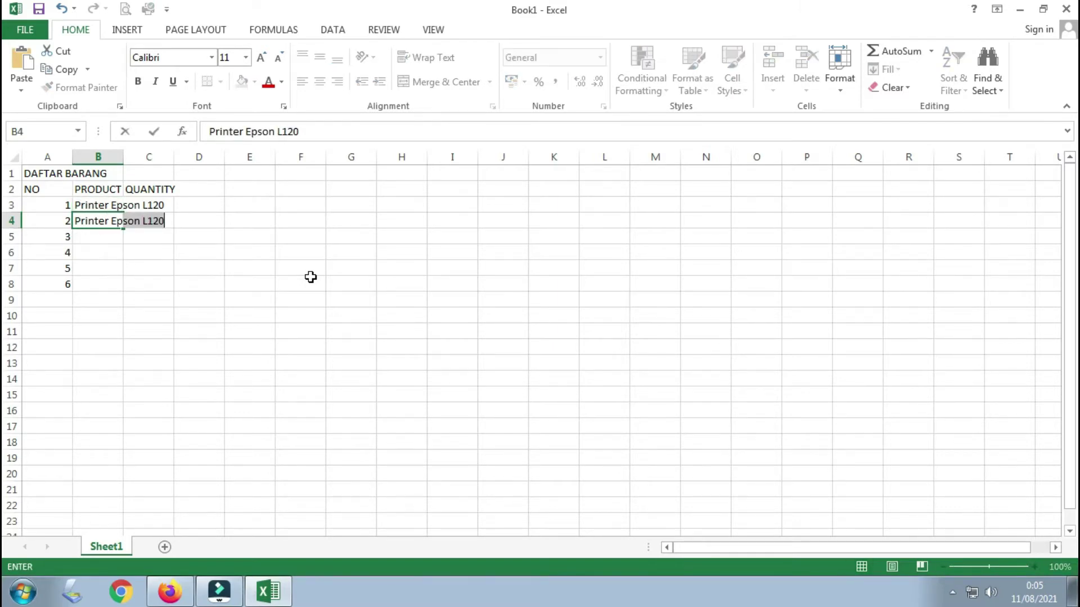
text(110)
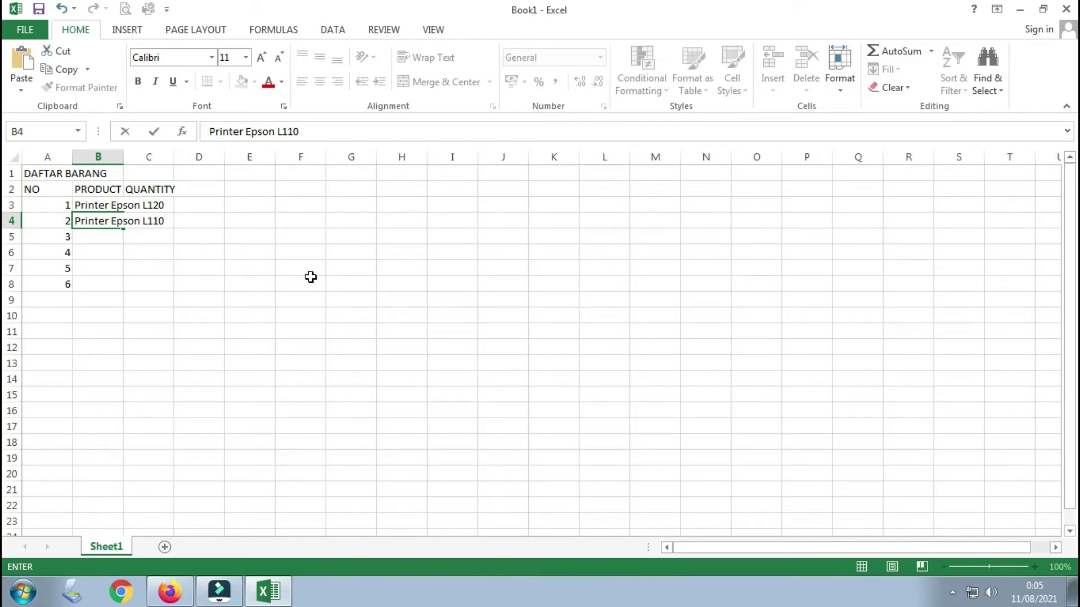
key(Return)
Step: Enter the products Printer Epson L310 in cell B5 and Printer Epson L220 in cell B6
text(Prin)
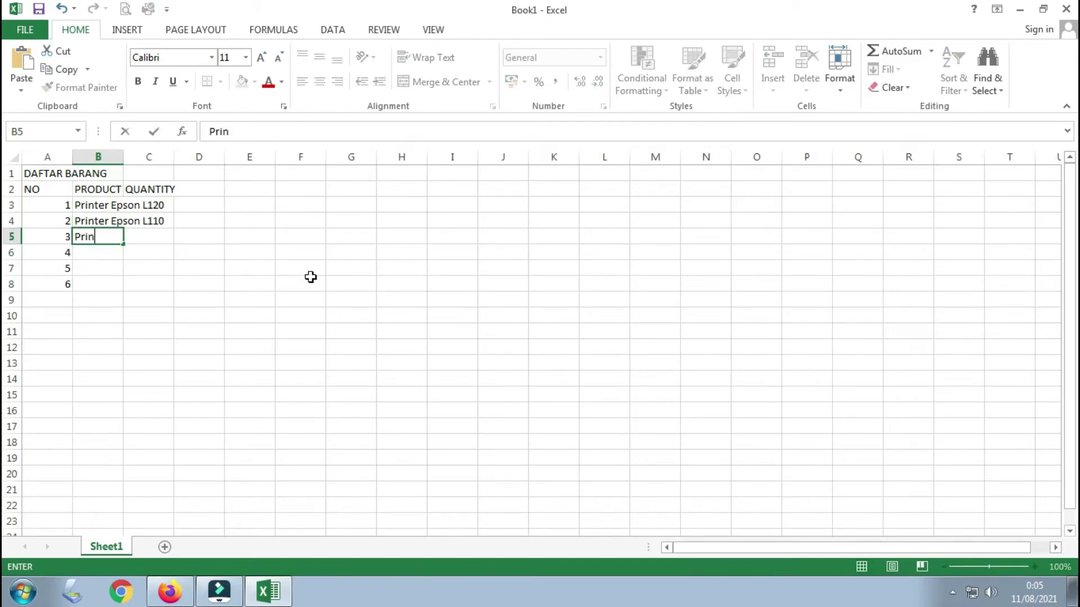
text(ter Epso)
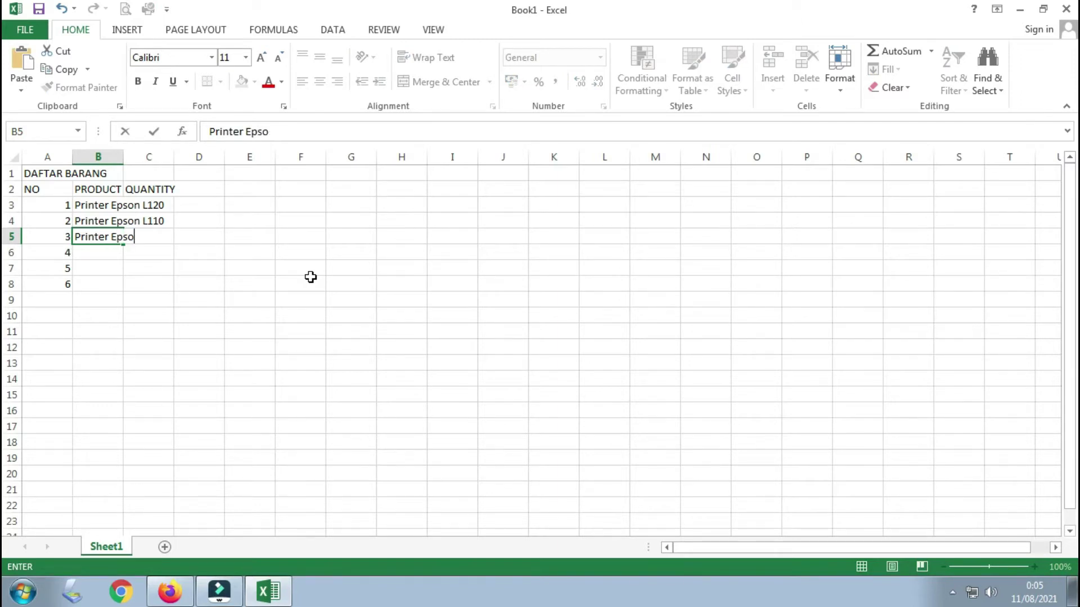
text(n L310)
key(Return)
text(P)
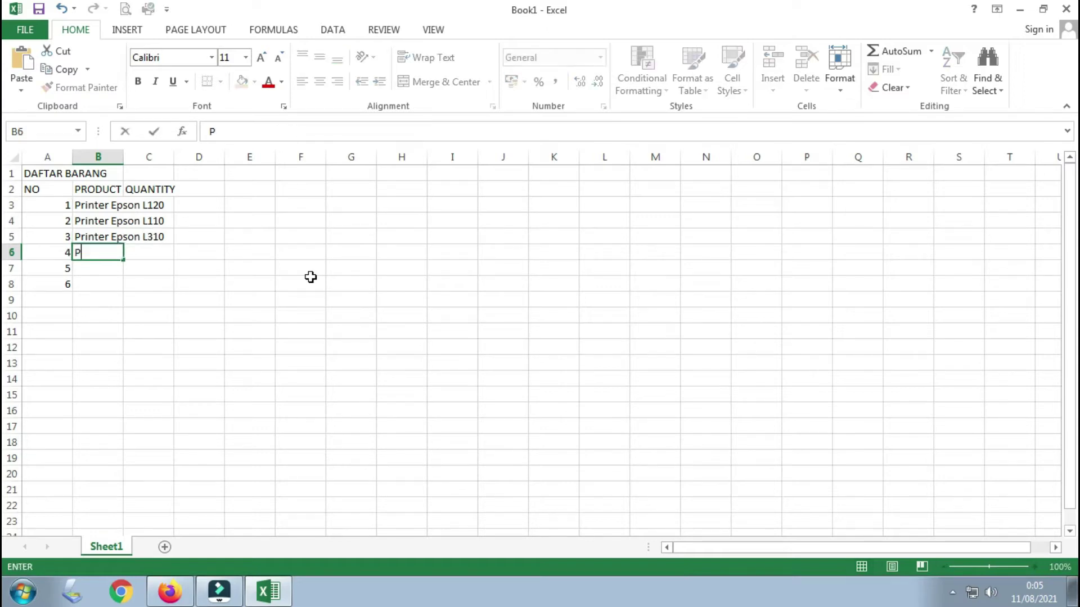
text(rinter Epson)
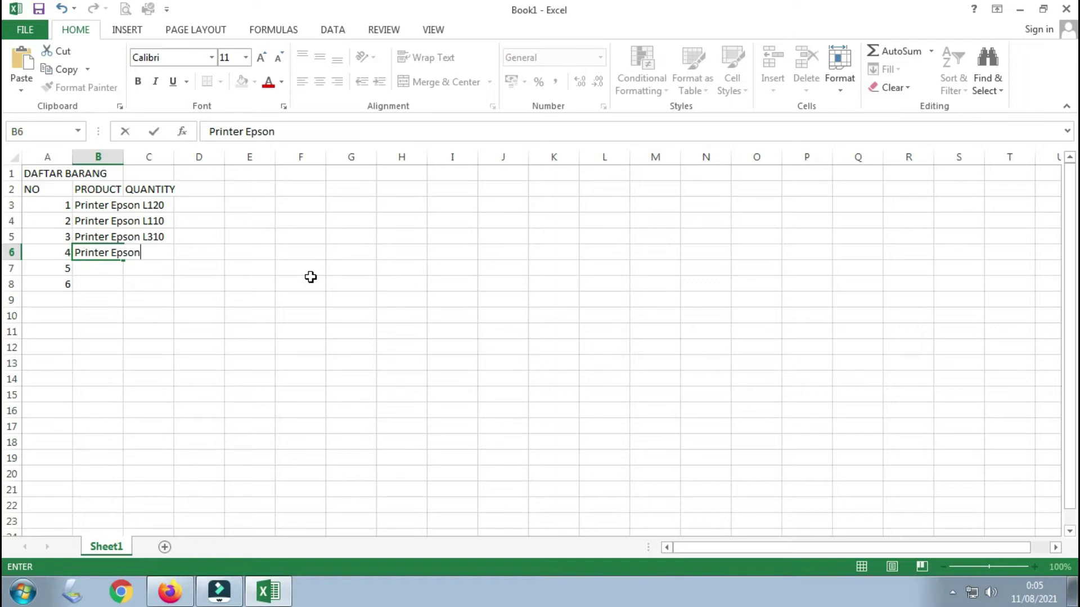
text( L220)
key(Return)
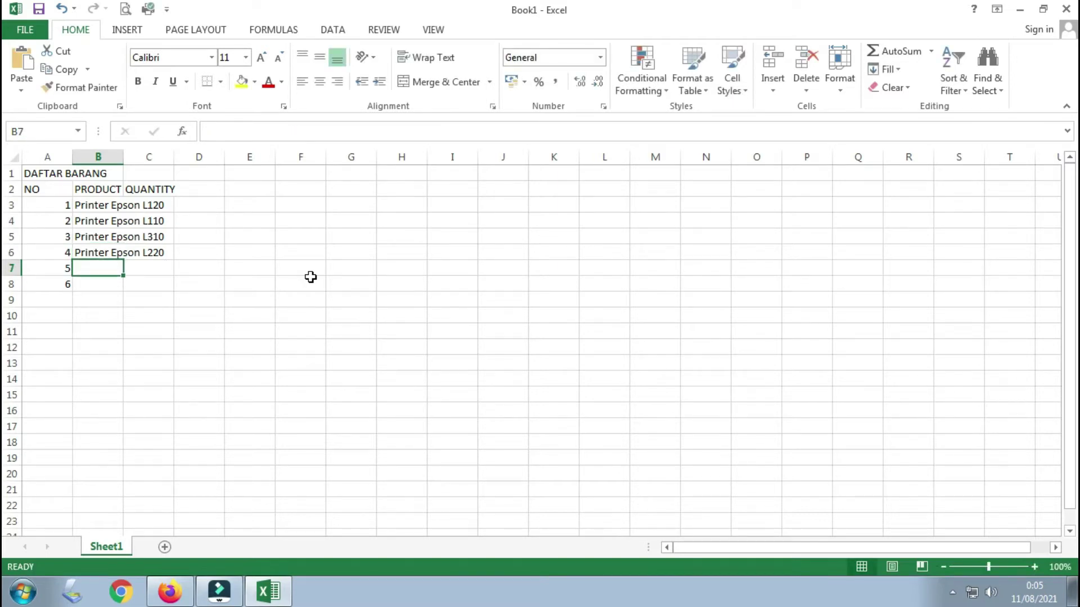
Step: Enter the products PC G630 2,70 GHZ in cell B7 and PC AMD Athlon II x 2 in cell B8
text(PC)
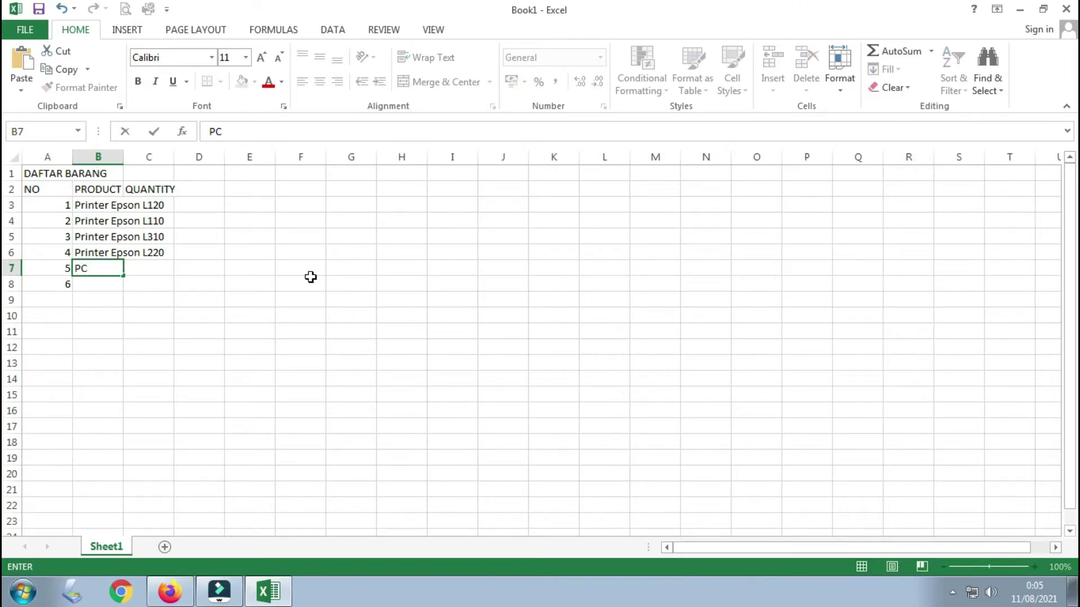
text( G630 2,70 GHZ)
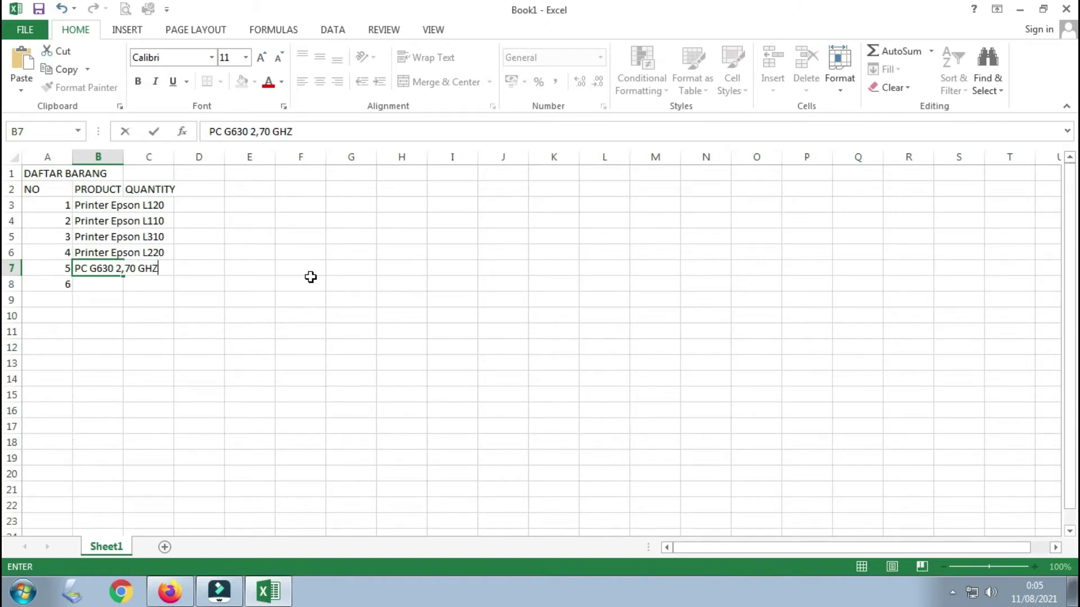
key(Return)
text(P)
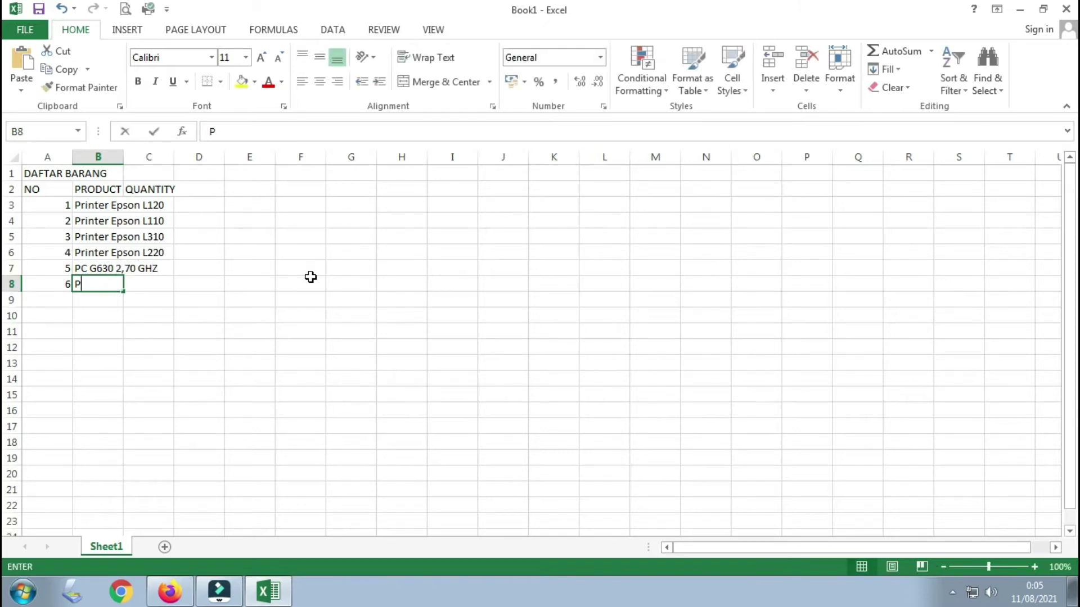
text(C AMD)
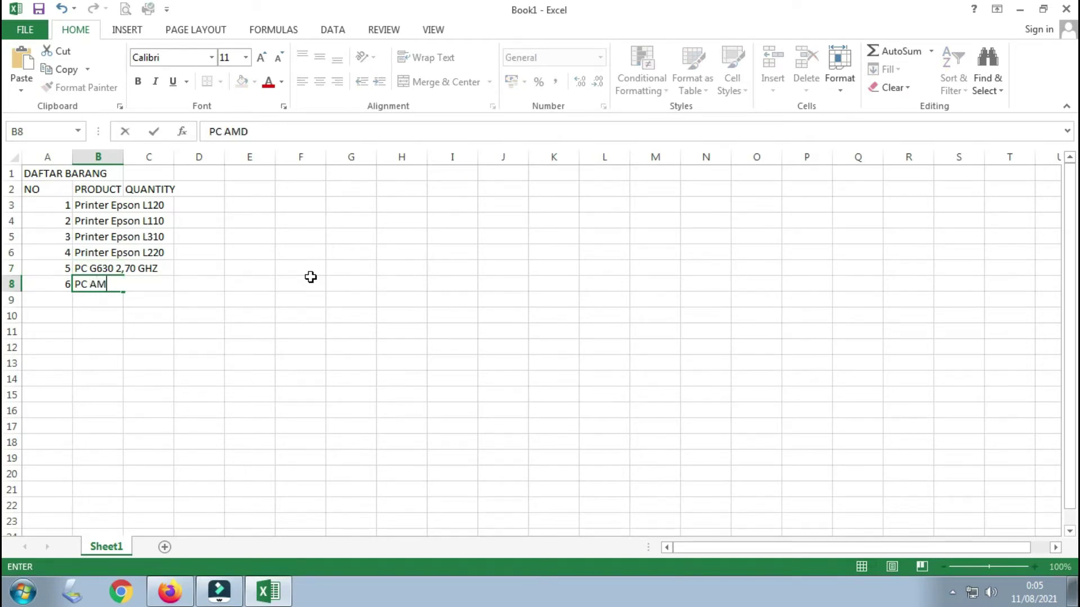
text( Athlon)
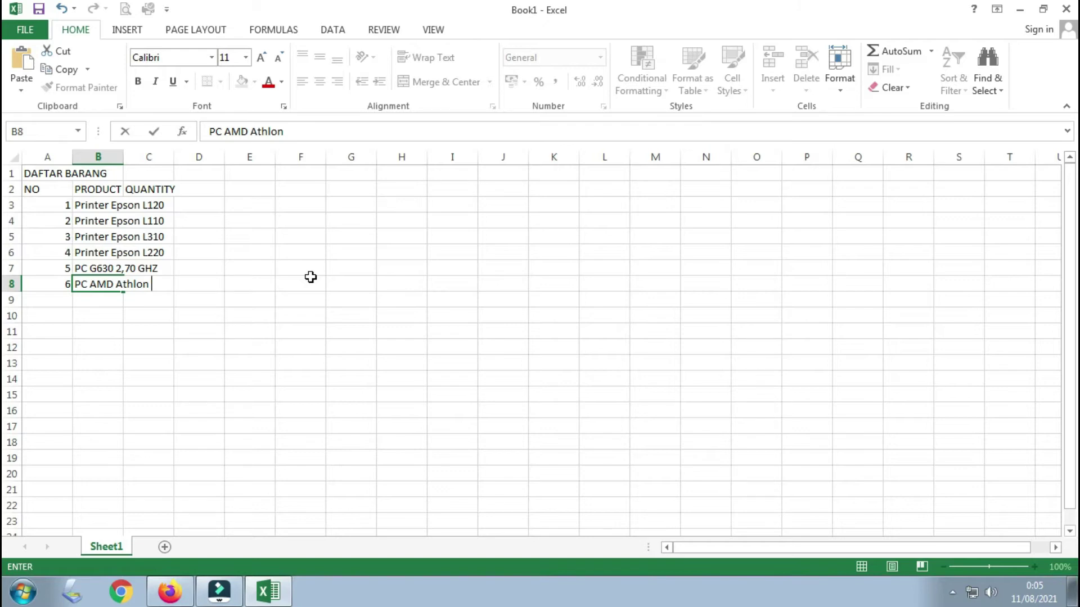
text( II x 2)
key(Return)
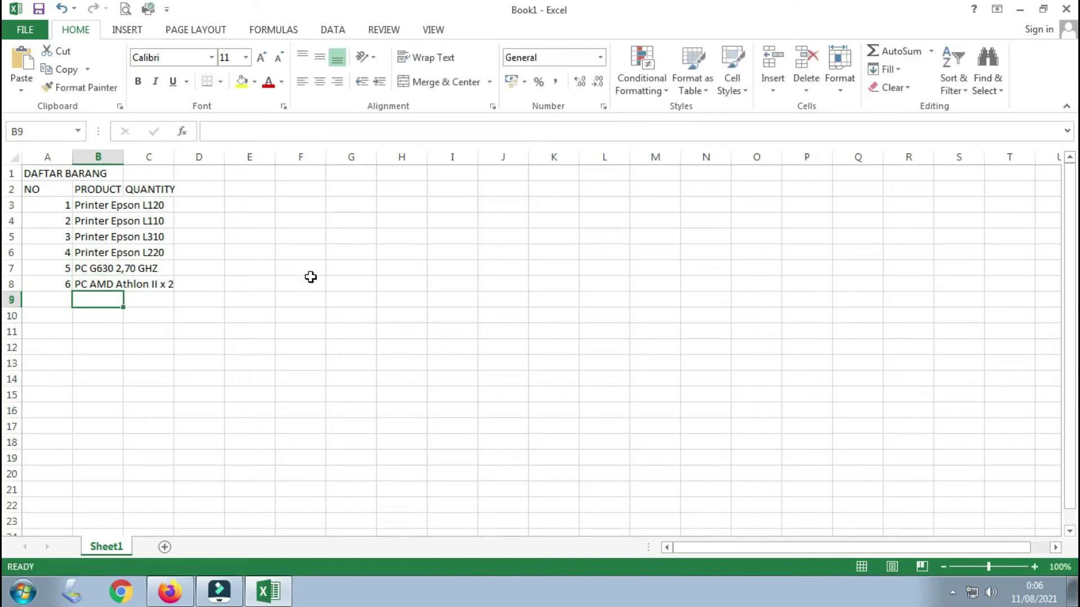
Step: Enter the quantities 2 in cell C3 and 6 in cell C4 under the QUANTITY header
key(Up)
key(Up)
key(Up)
key(Up)
key(Up)
key(Up)
key(Up)
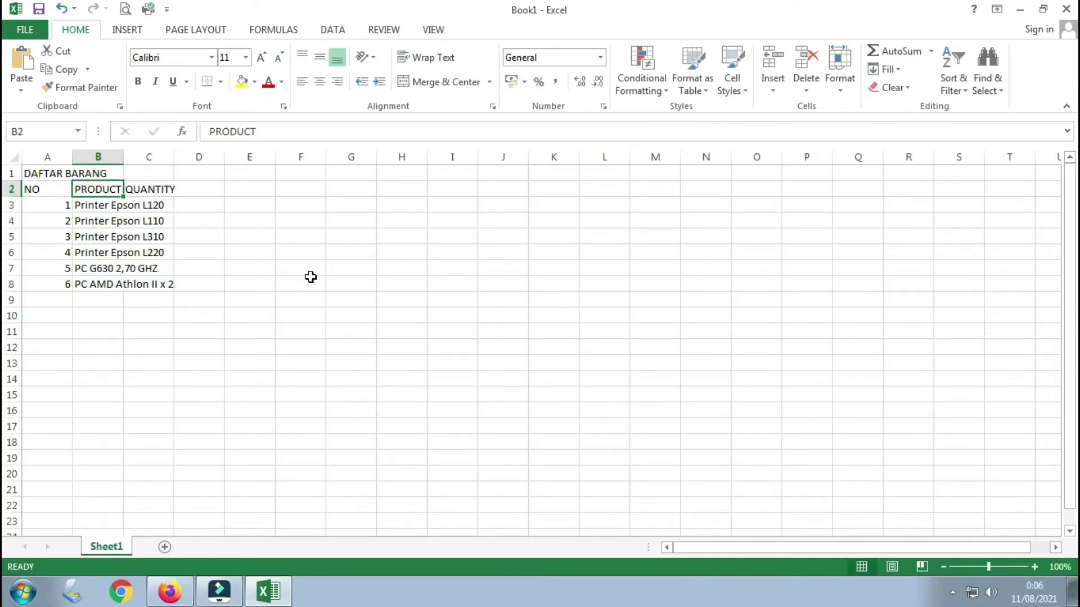
key(Right)
key(Down)
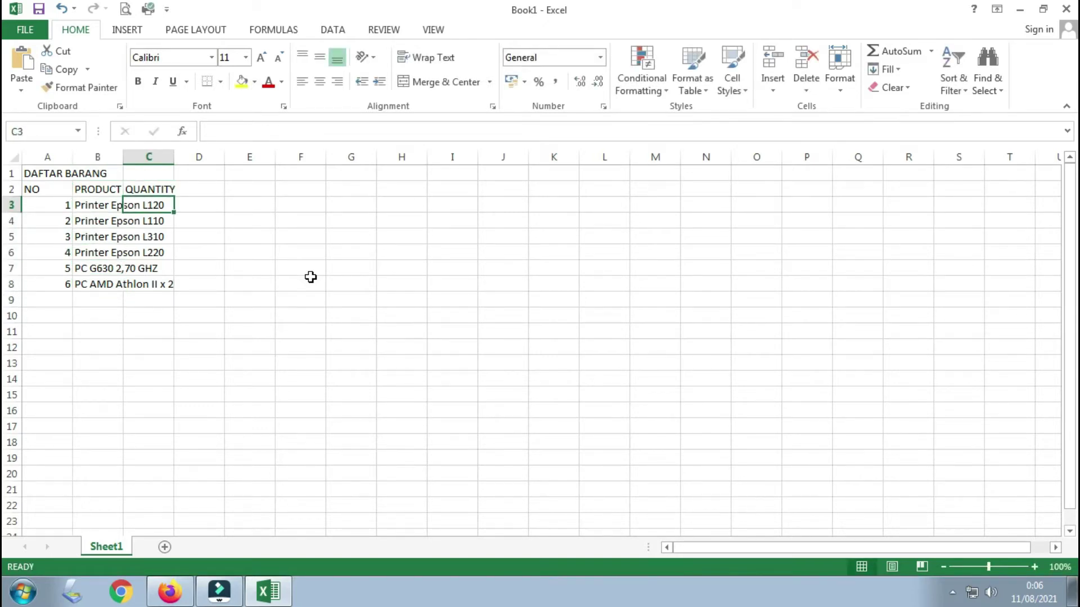
text(2)
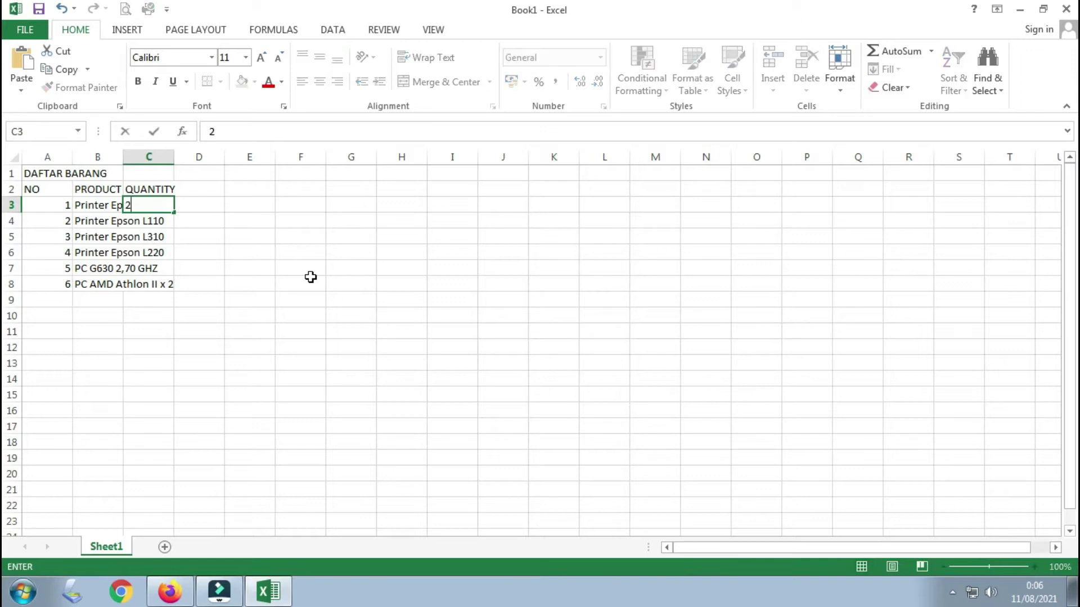
key(Return)
text(6)
key(Return)
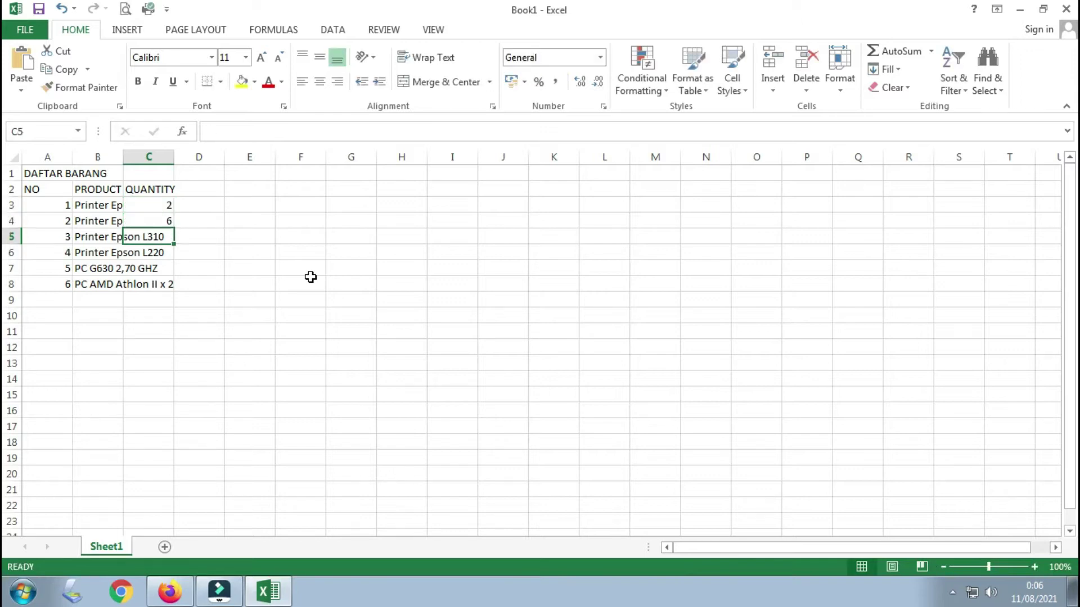
Step: Enter the quantities 12, 10, 7 and 5 in cells C5 to C8
text(12)
key(Return)
text(10)
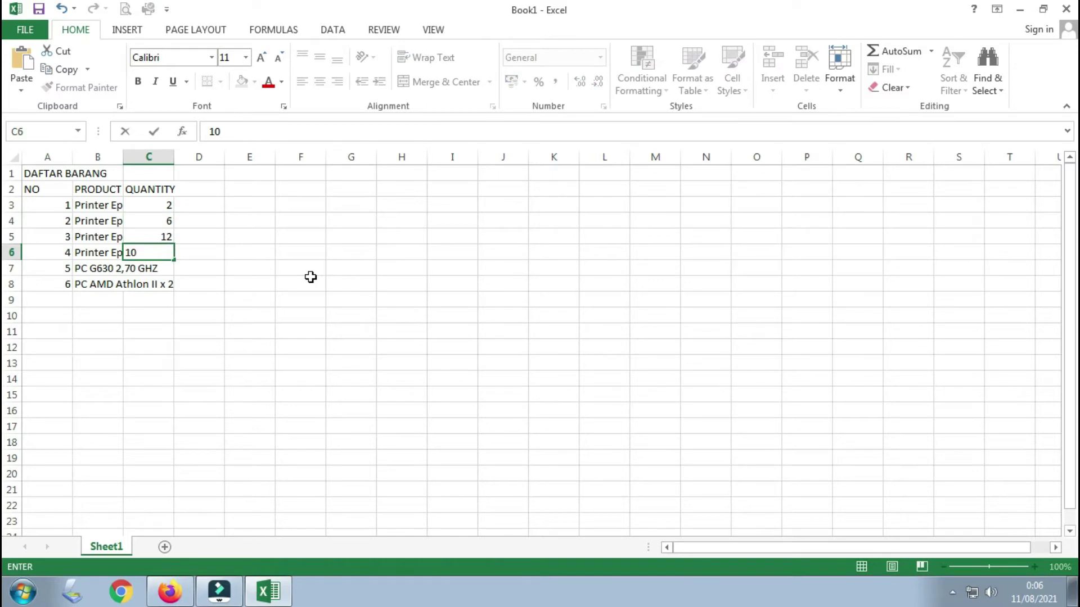
key(Return)
text(7)
key(Return)
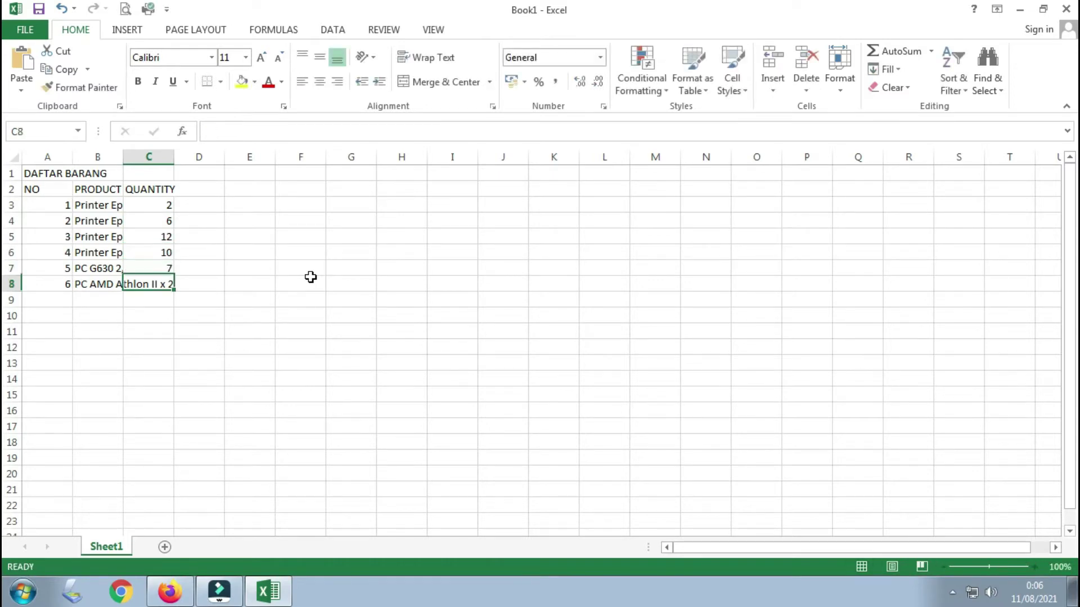
text(5)
key(Return)
key(Up)
key(Up)
key(Up)
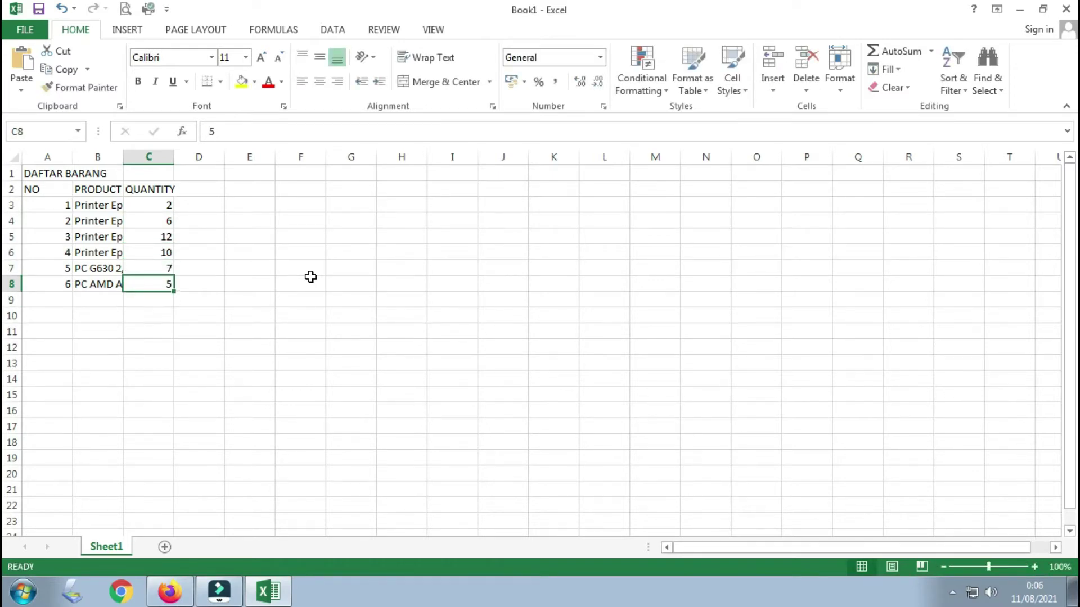
key(Up)
key(Up)
key(Up)
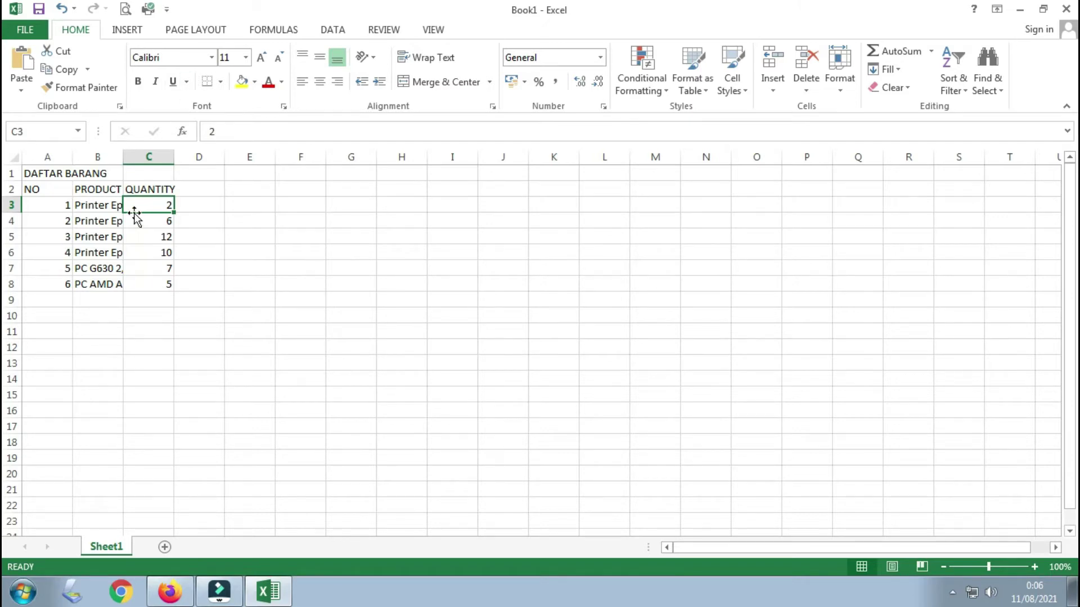
Step: Narrow column A to suit the row numbers and widen columns B and C so the product names and QUANTITY header fit
click(108, 317)
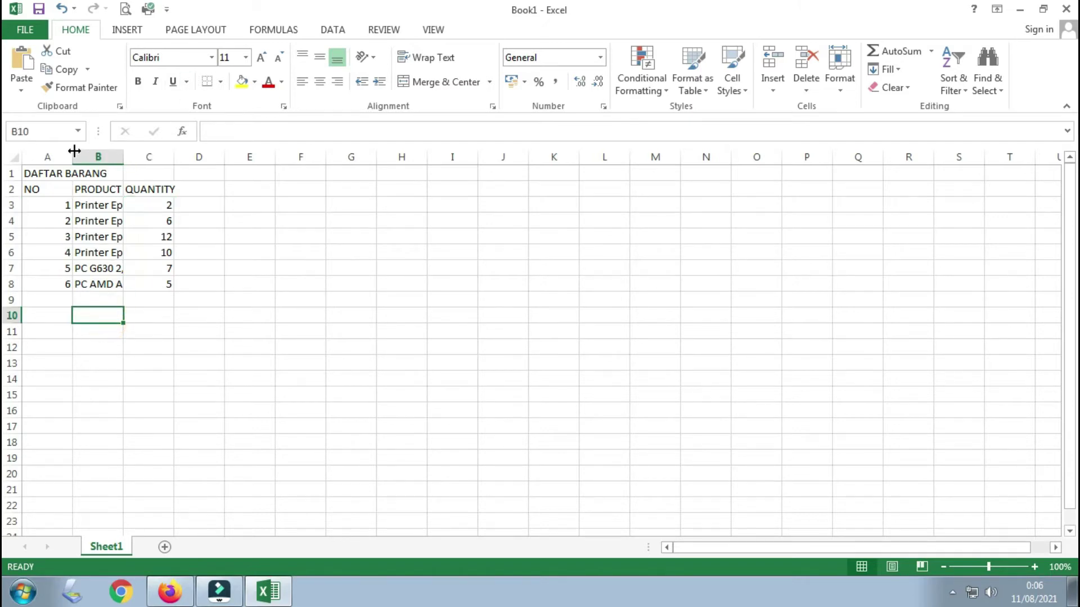
click(101, 301)
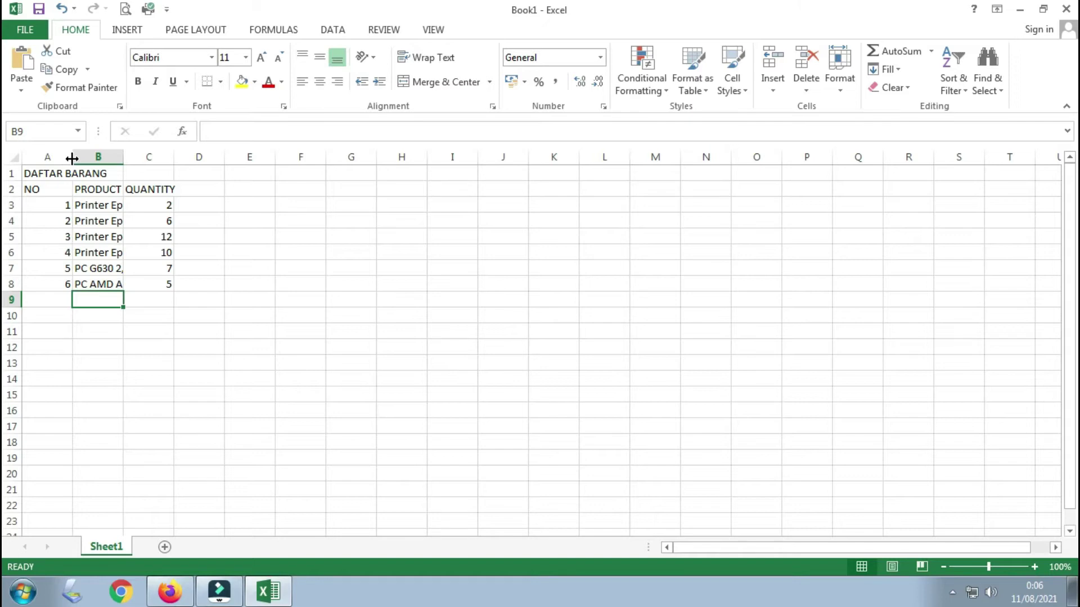
drag(72, 158, 48, 158)
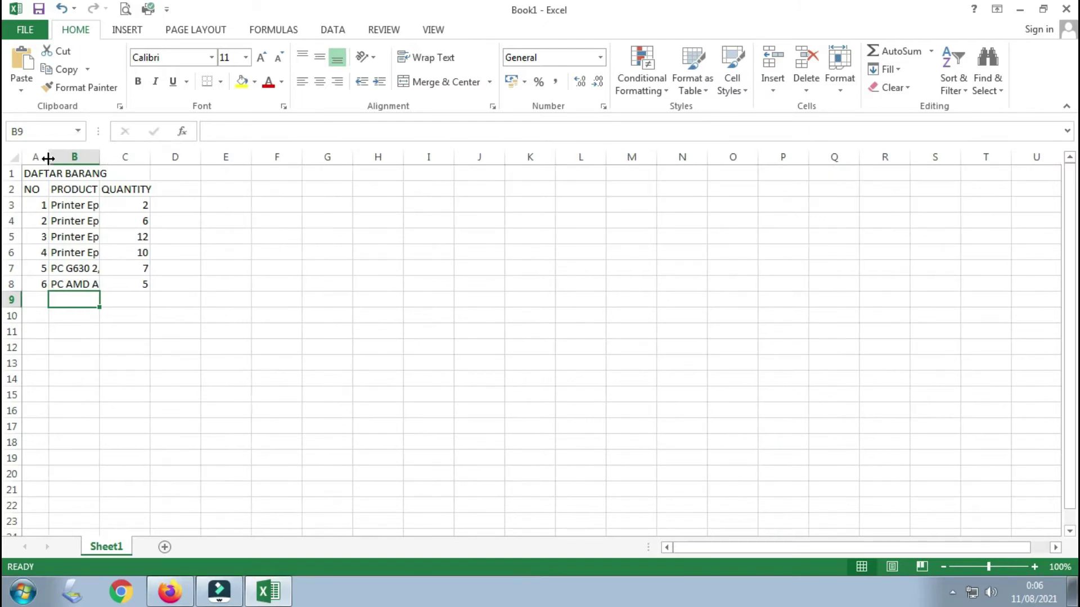
click(65, 186)
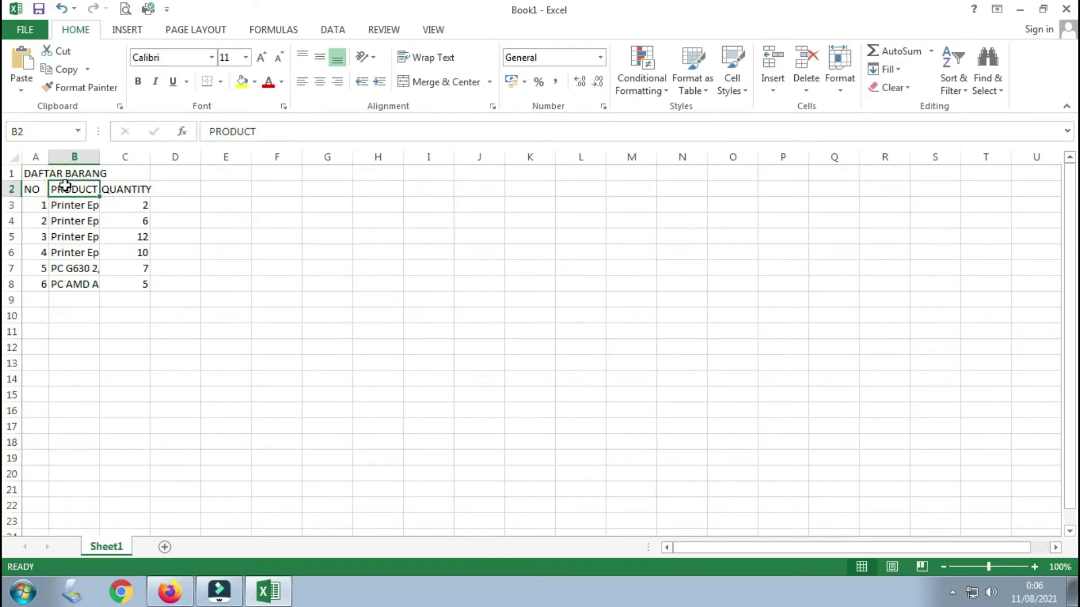
drag(100, 158, 241, 159)
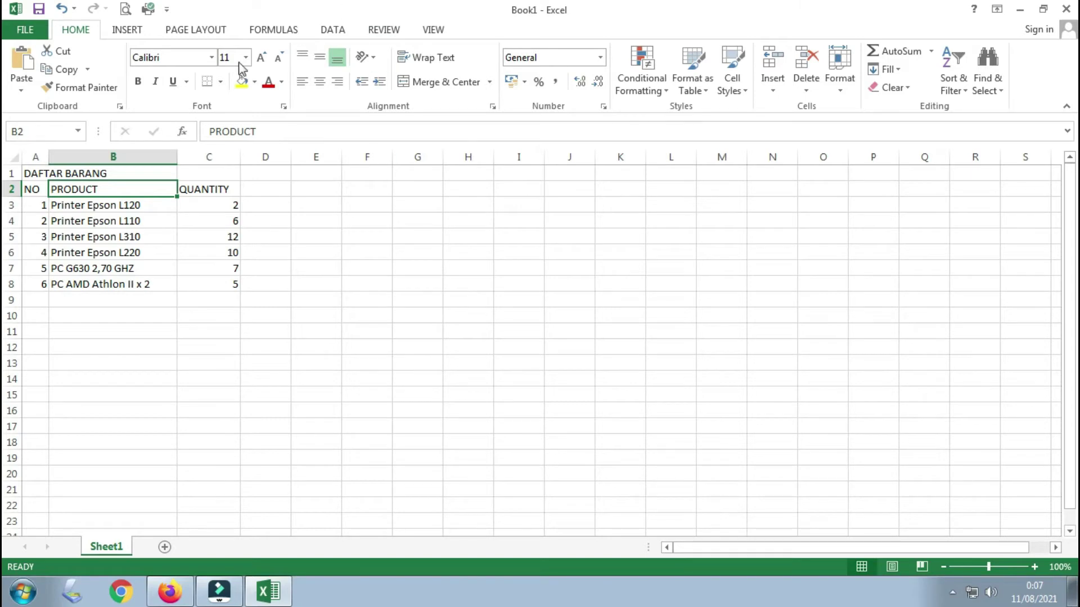
click(198, 252)
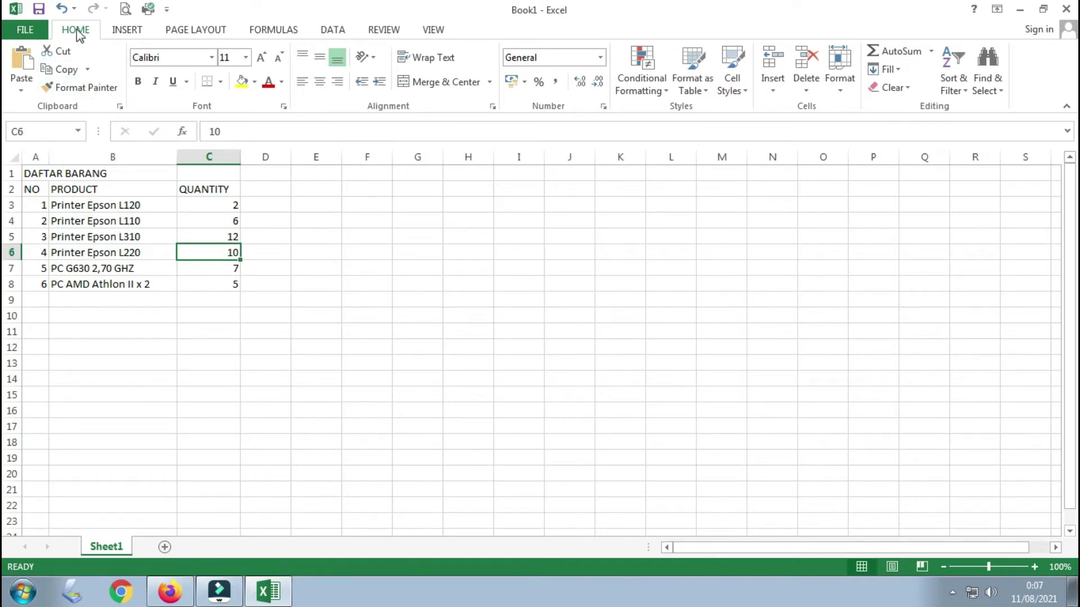
click(126, 30)
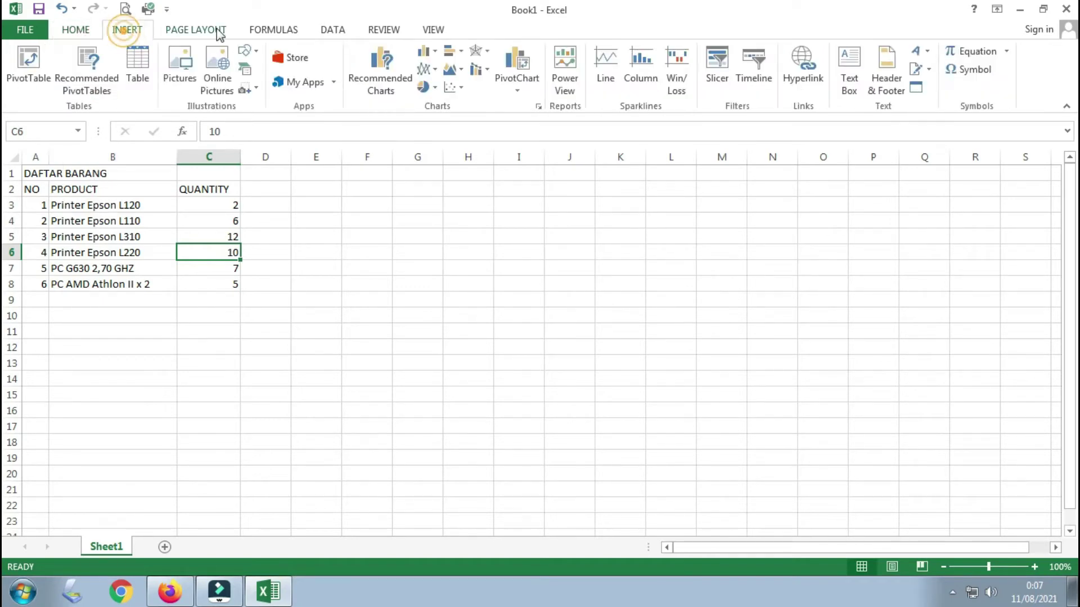
click(76, 31)
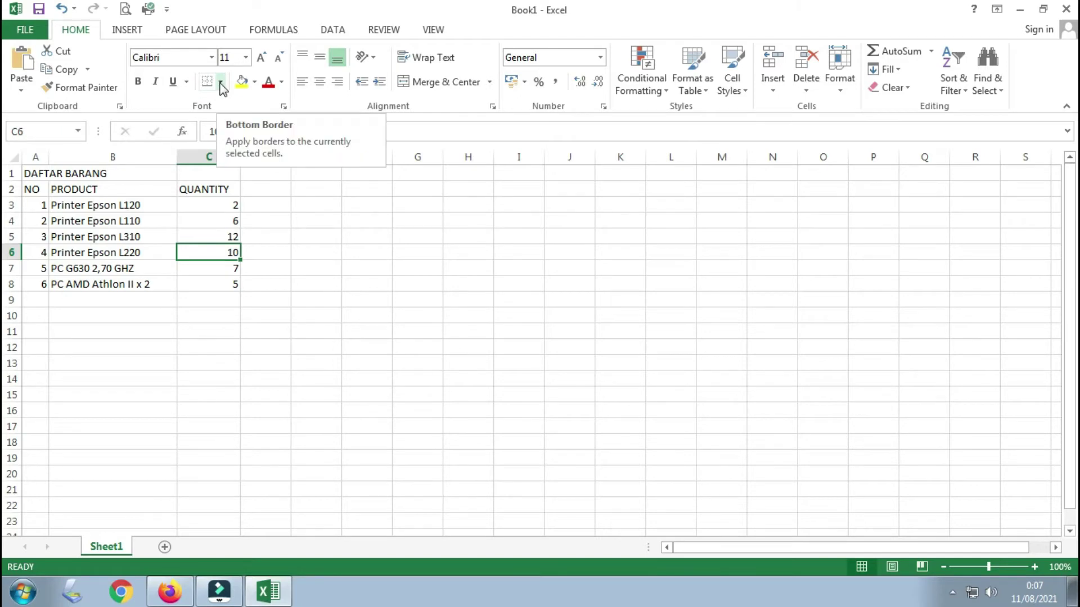
click(165, 273)
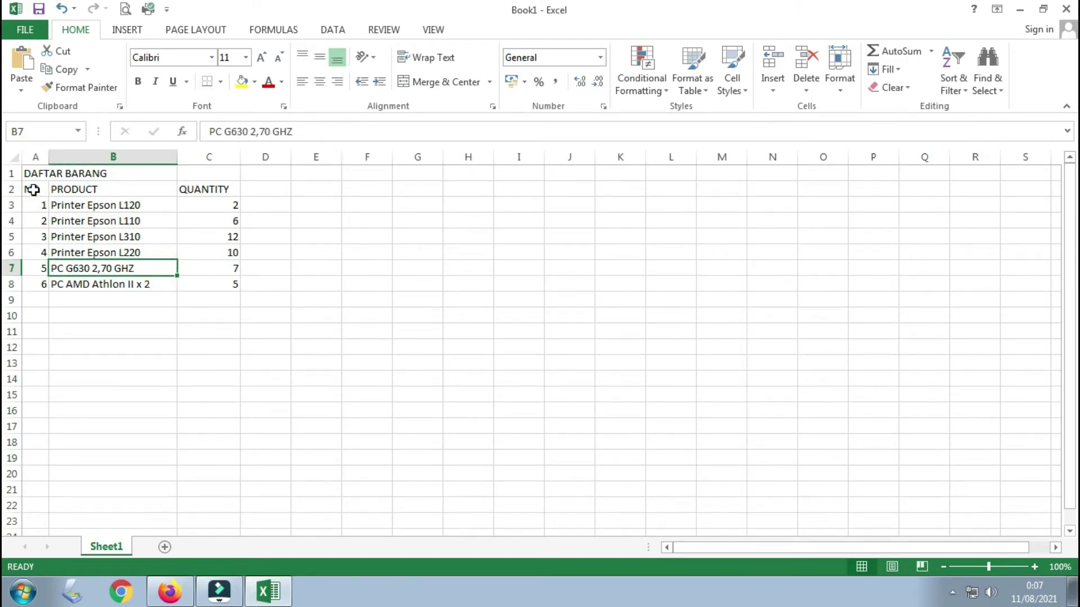
drag(33, 190, 169, 273)
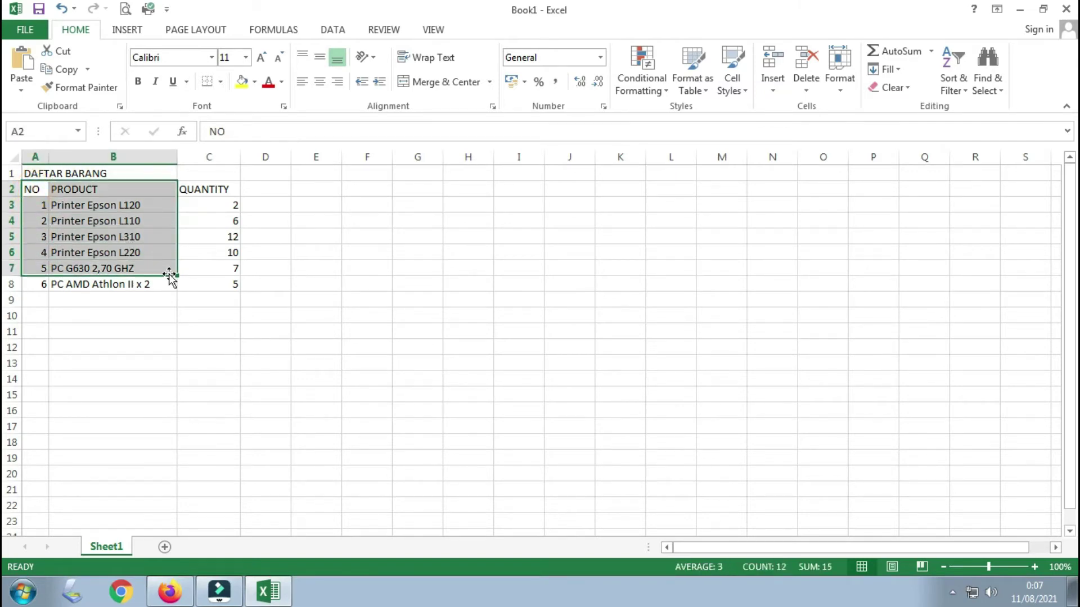
click(137, 236)
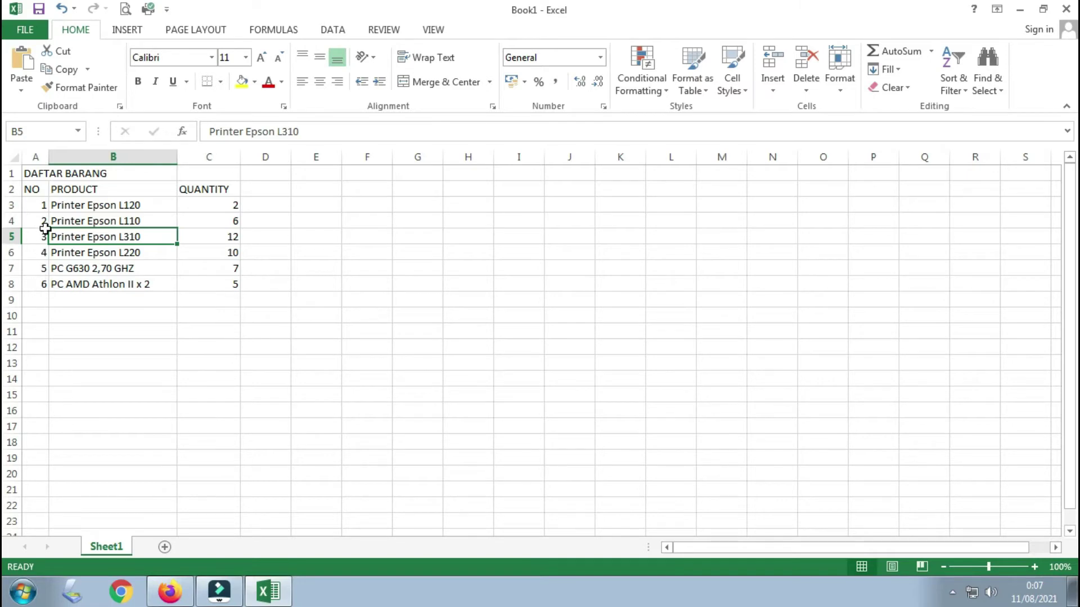
click(35, 282)
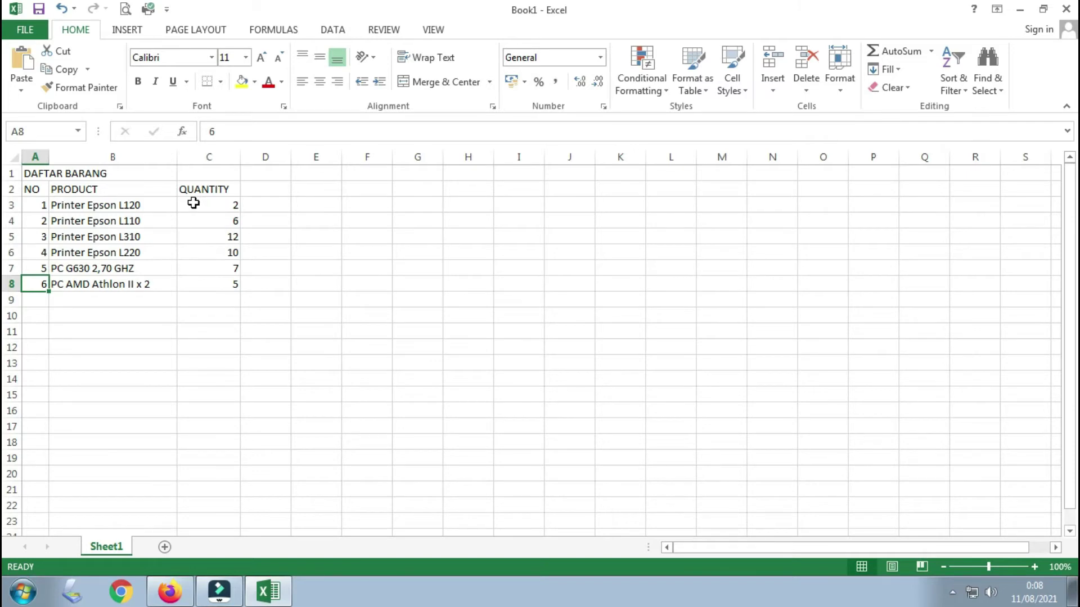
click(92, 157)
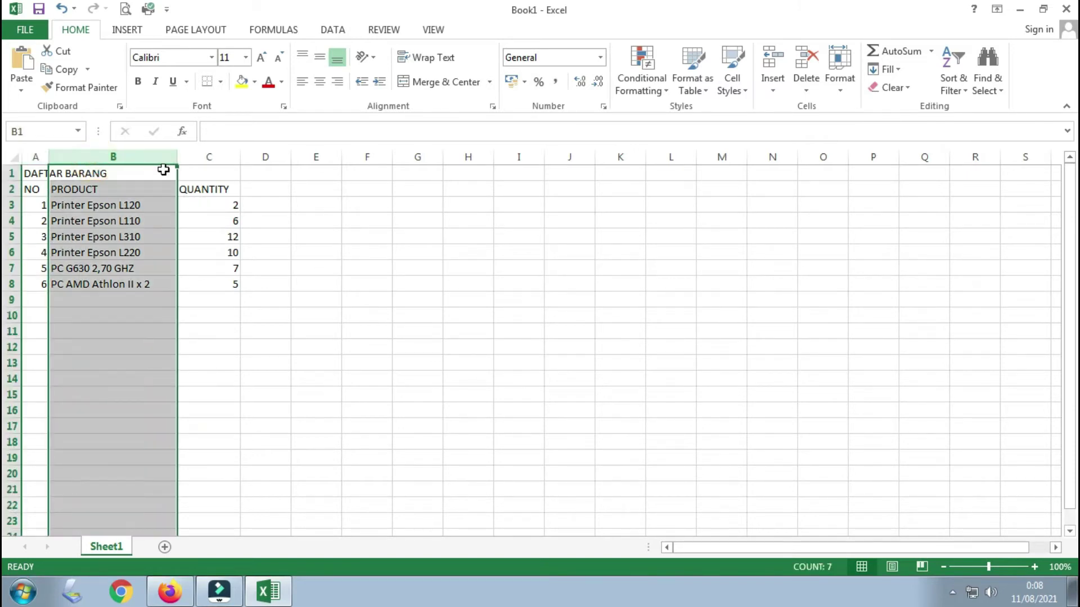
click(207, 157)
click(265, 157)
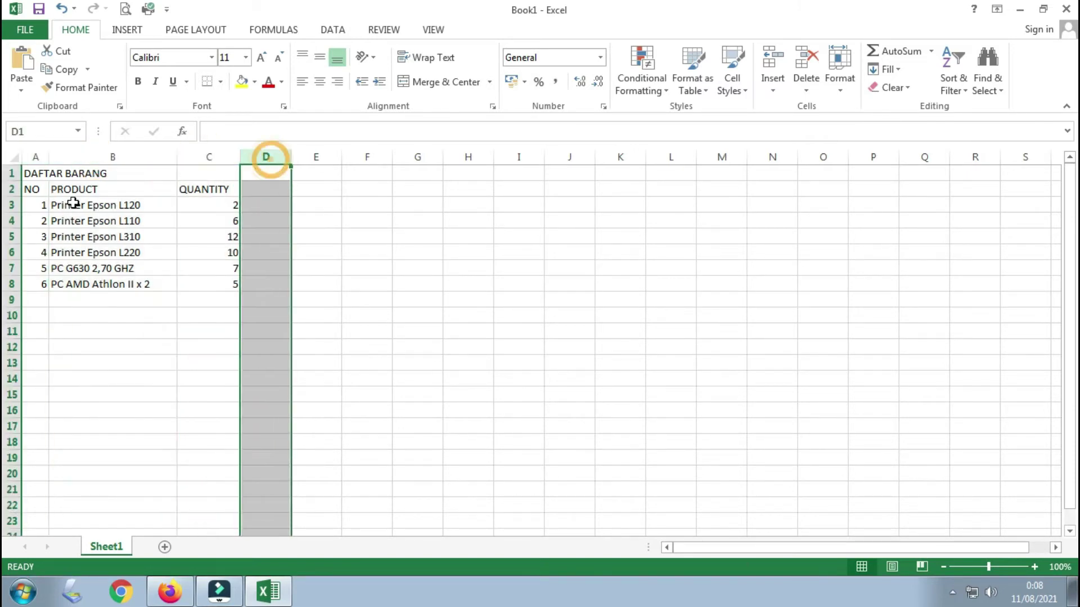
click(11, 189)
click(104, 220)
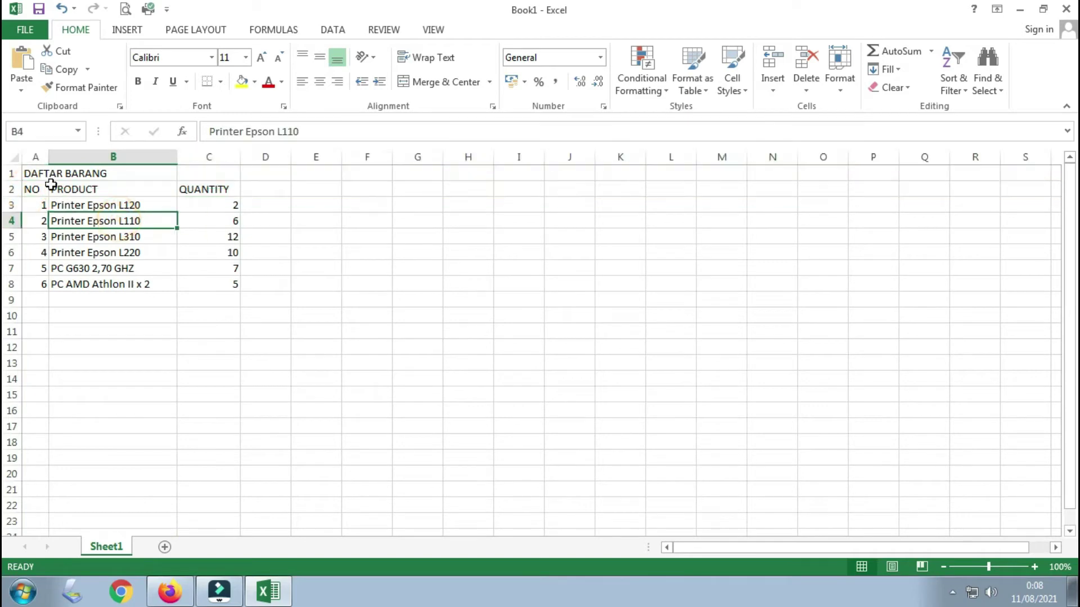
click(95, 206)
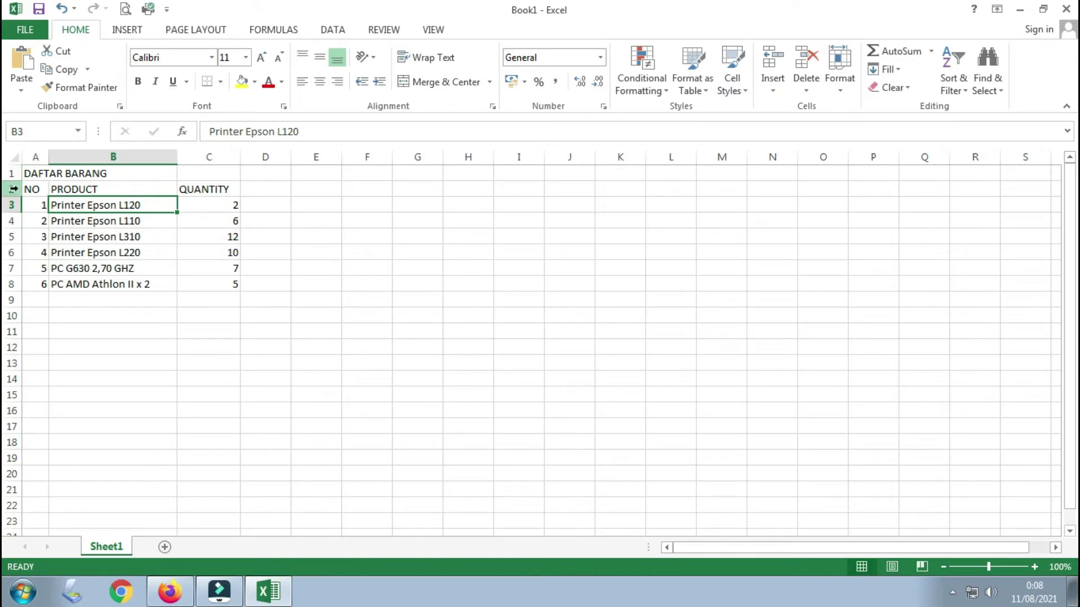
click(130, 320)
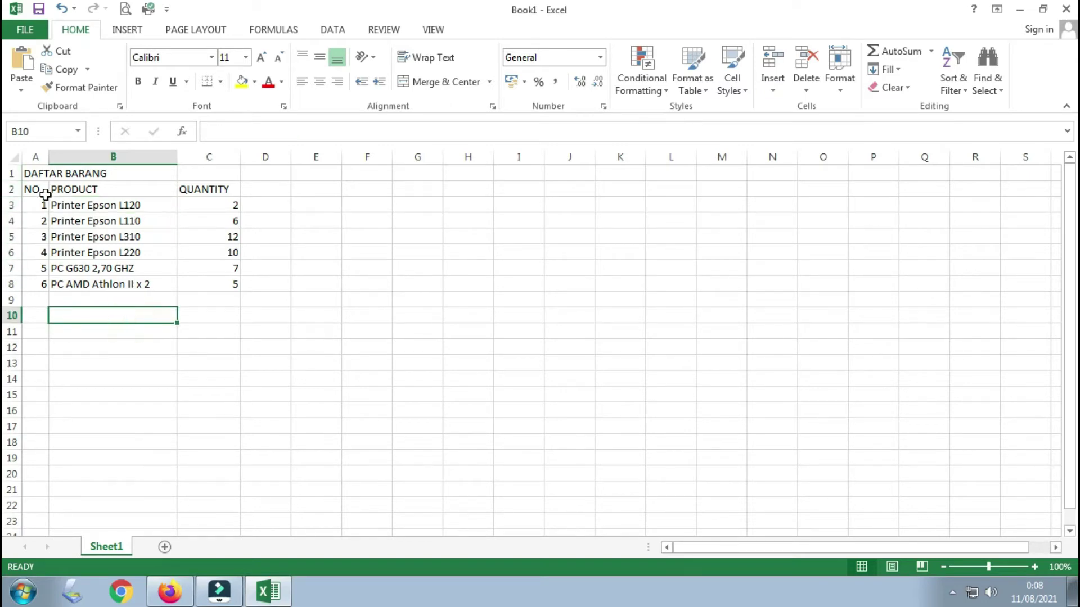
Step: Apply all borders to the table range A2:C8, from the NO header through the last quantity
drag(38, 190, 203, 293)
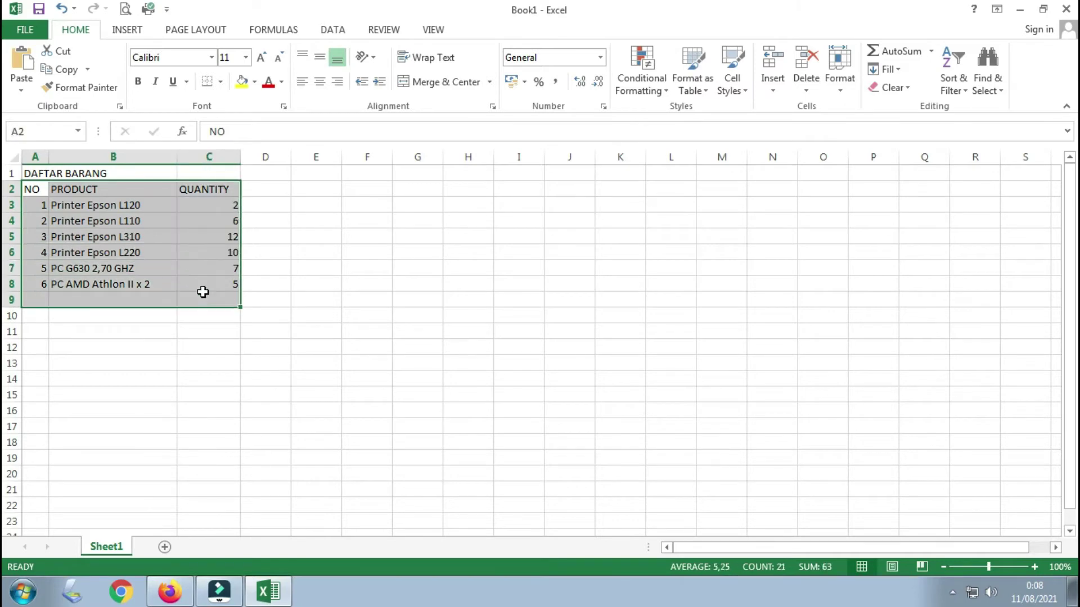
shift+click(218, 286)
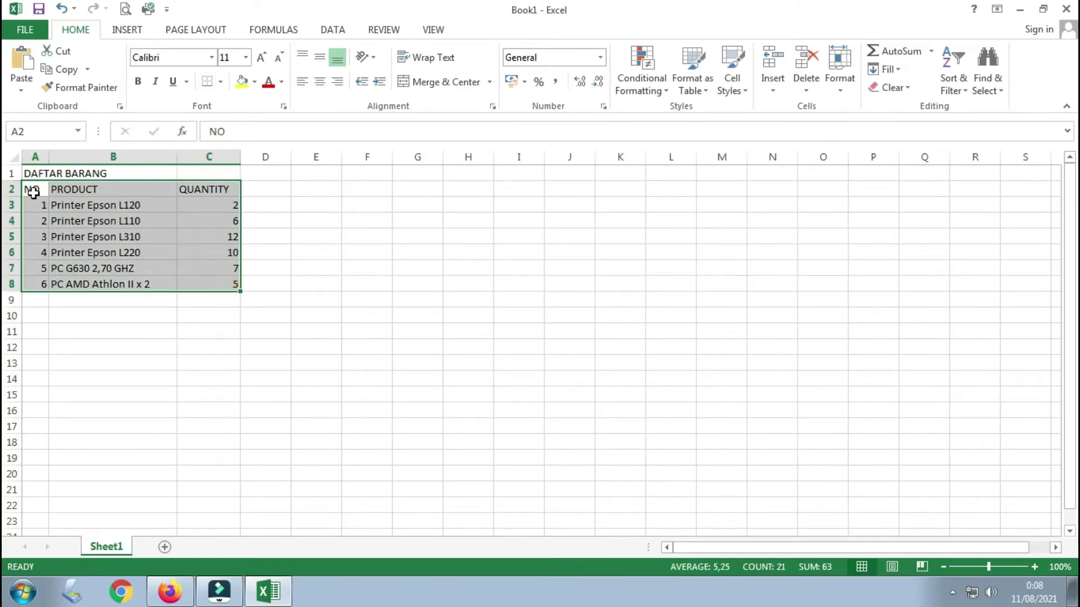
drag(31, 189, 196, 276)
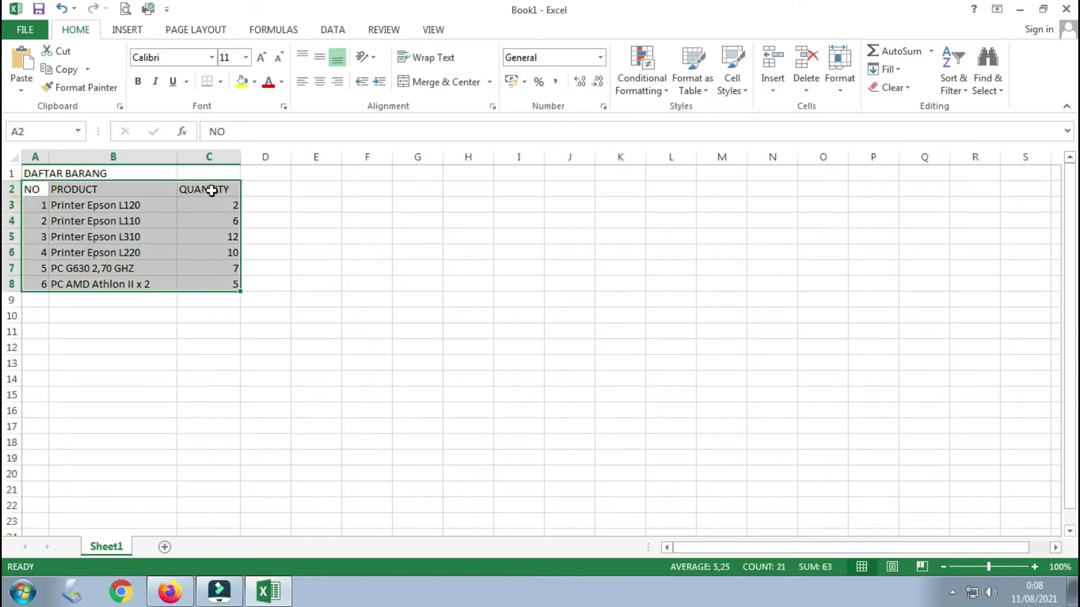
click(220, 82)
click(209, 216)
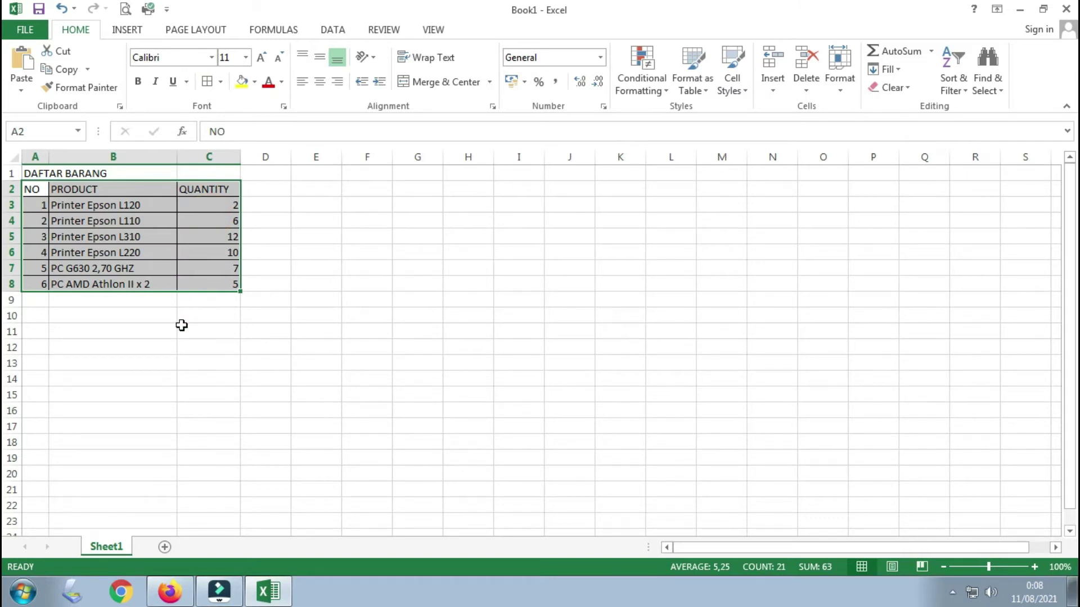
click(182, 327)
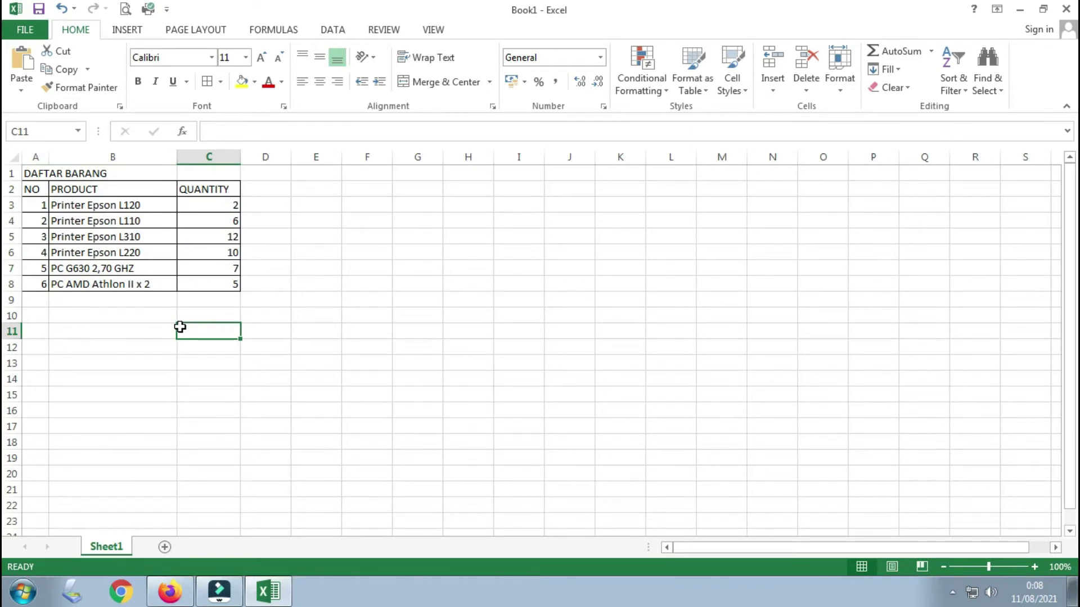
Step: Set the title and table text in A1:C8 to font size 12 and change its typeface to an Arial-like sans-serif
drag(28, 172, 216, 281)
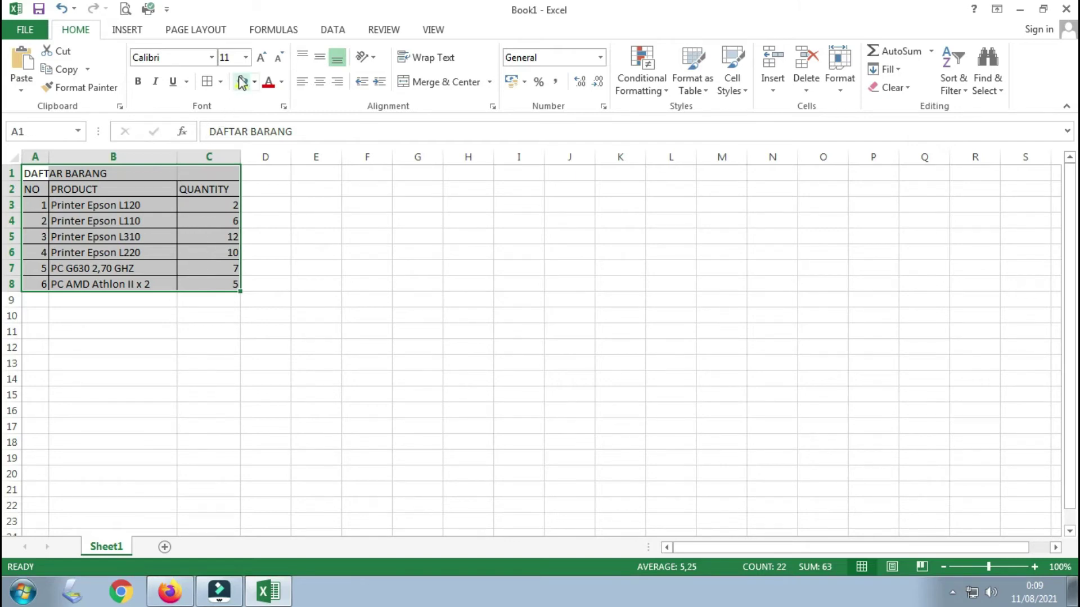
click(246, 58)
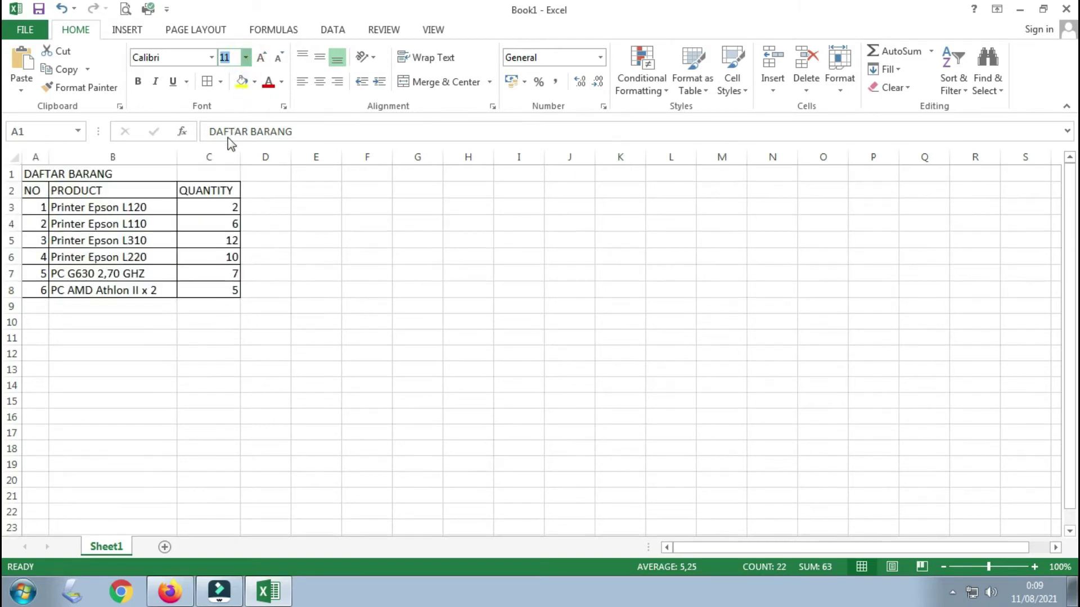
click(229, 141)
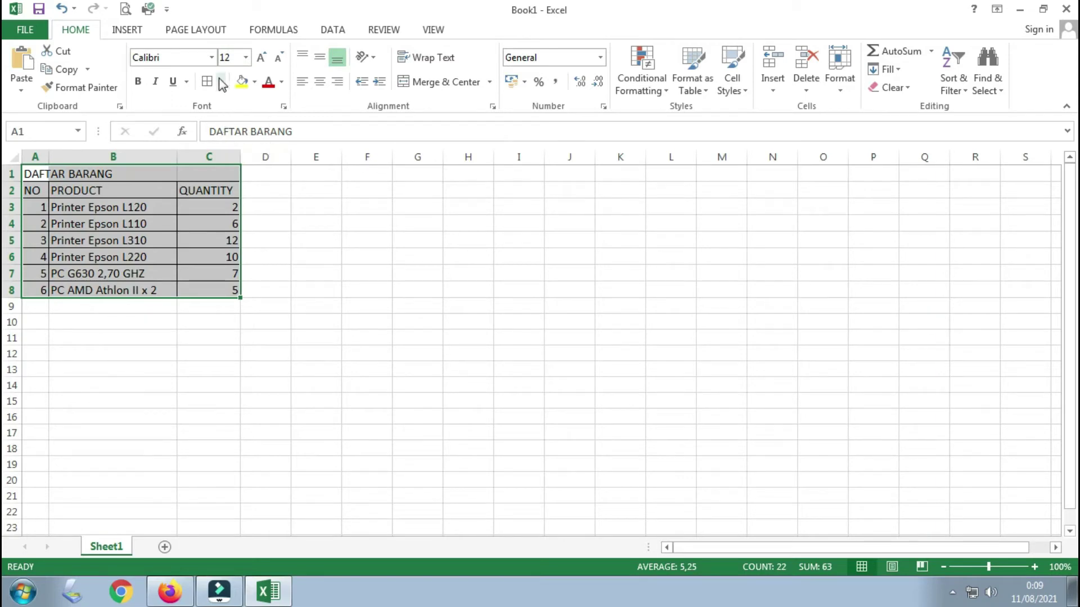
click(212, 58)
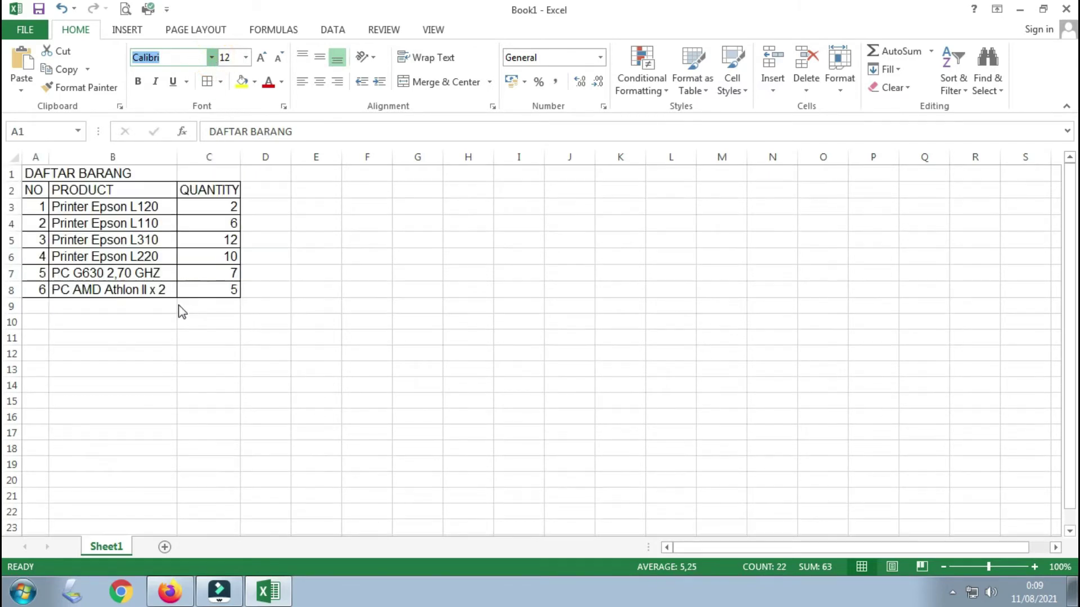
click(178, 306)
click(214, 340)
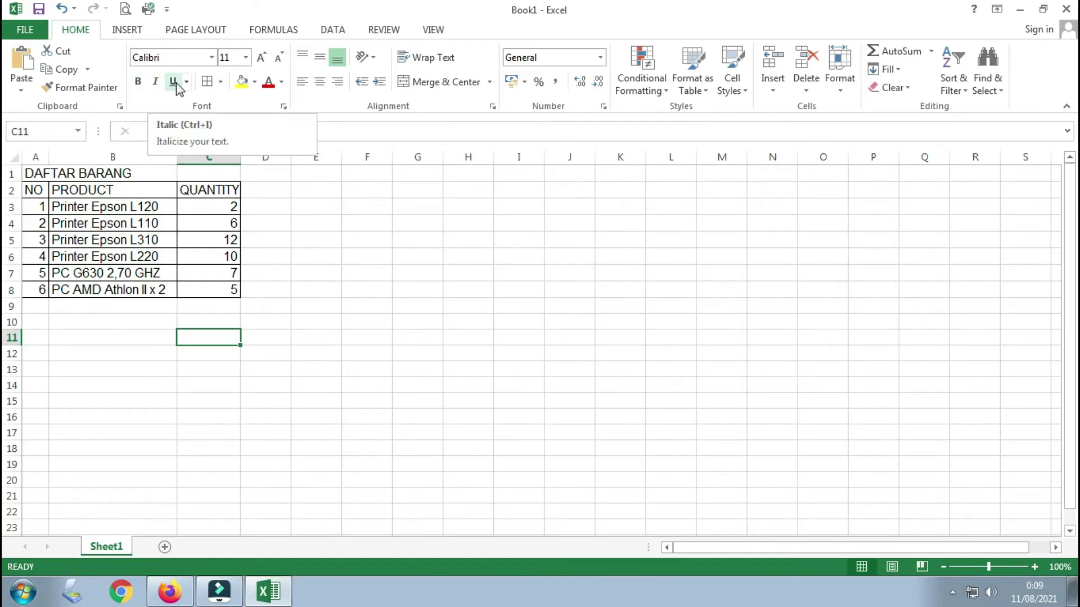
Step: Make the DAFTAR BARANG title in A1 and the NO, PRODUCT and QUANTITY headers in A2:C2 bold
click(325, 283)
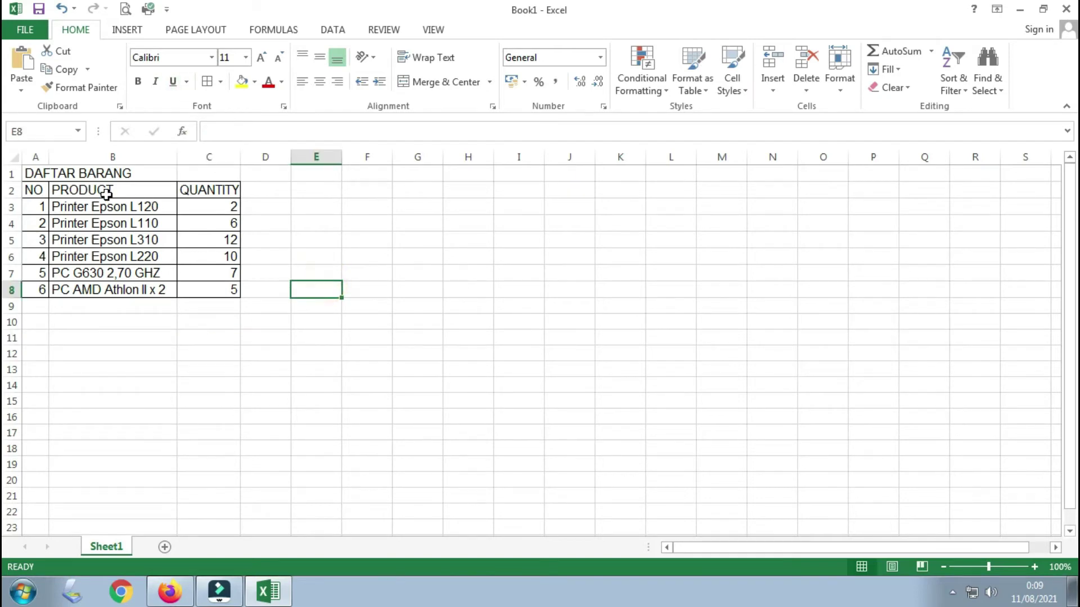
click(34, 173)
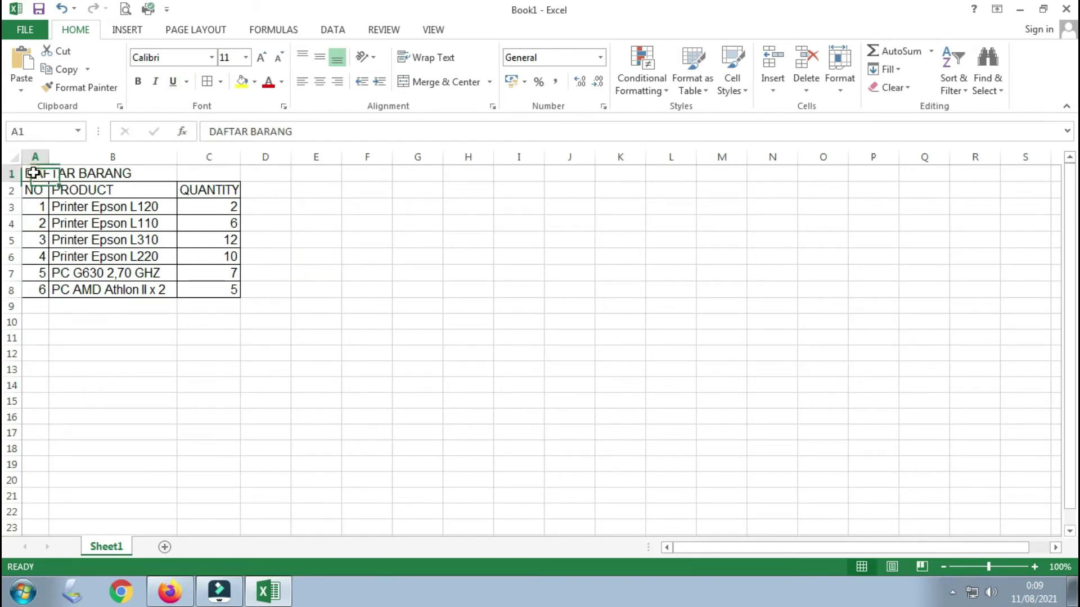
click(138, 82)
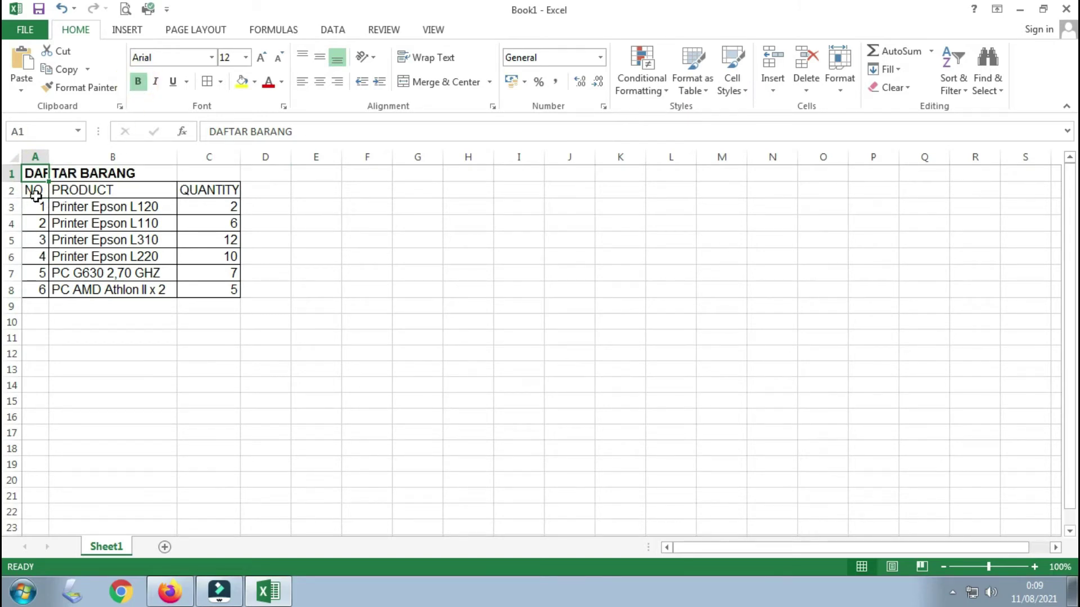
drag(34, 193, 214, 189)
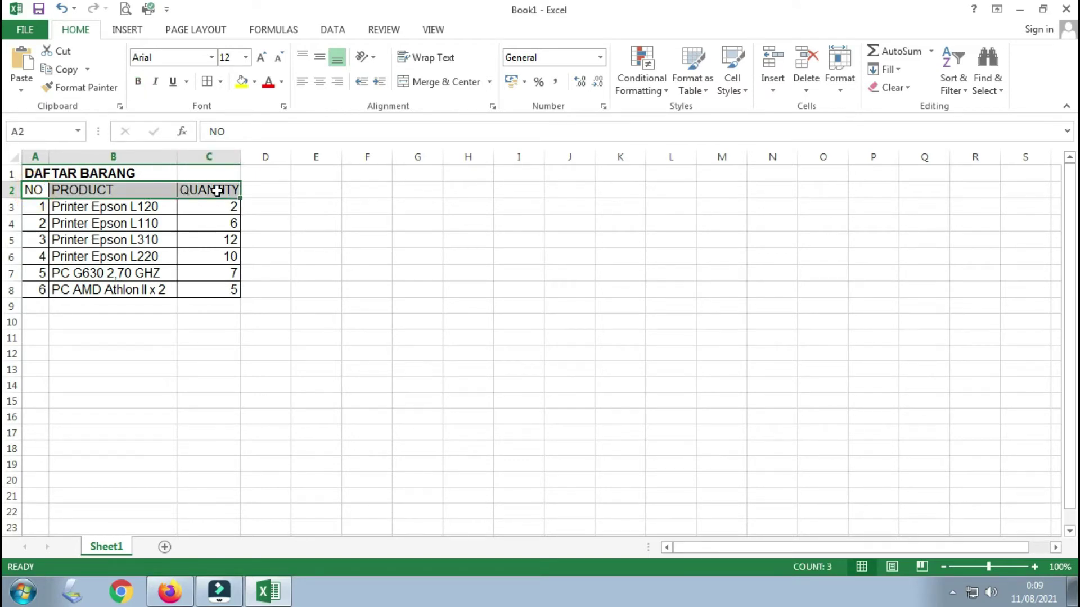
click(139, 84)
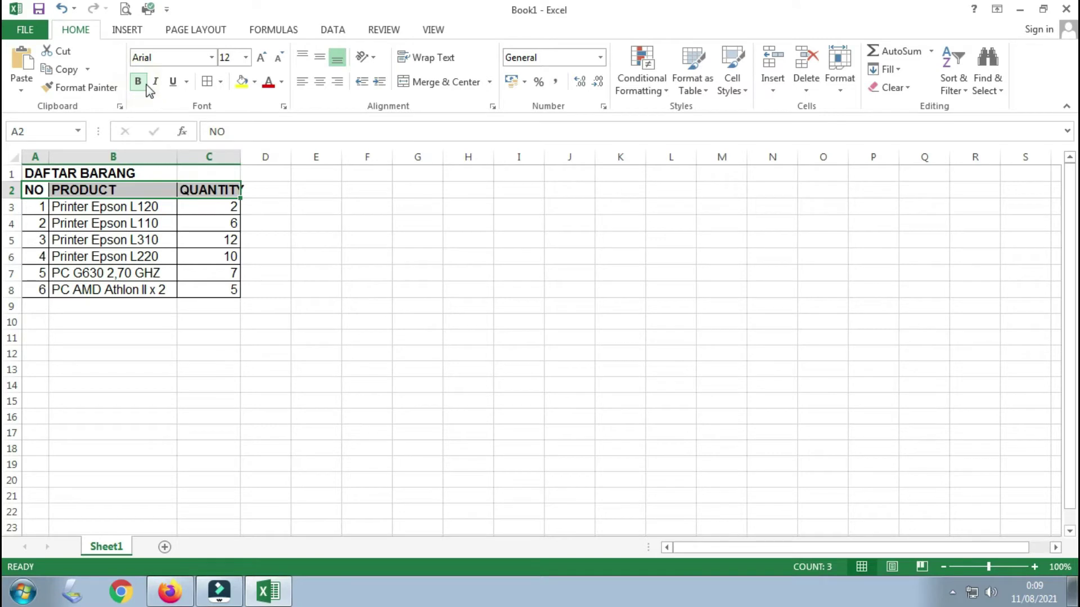
click(320, 238)
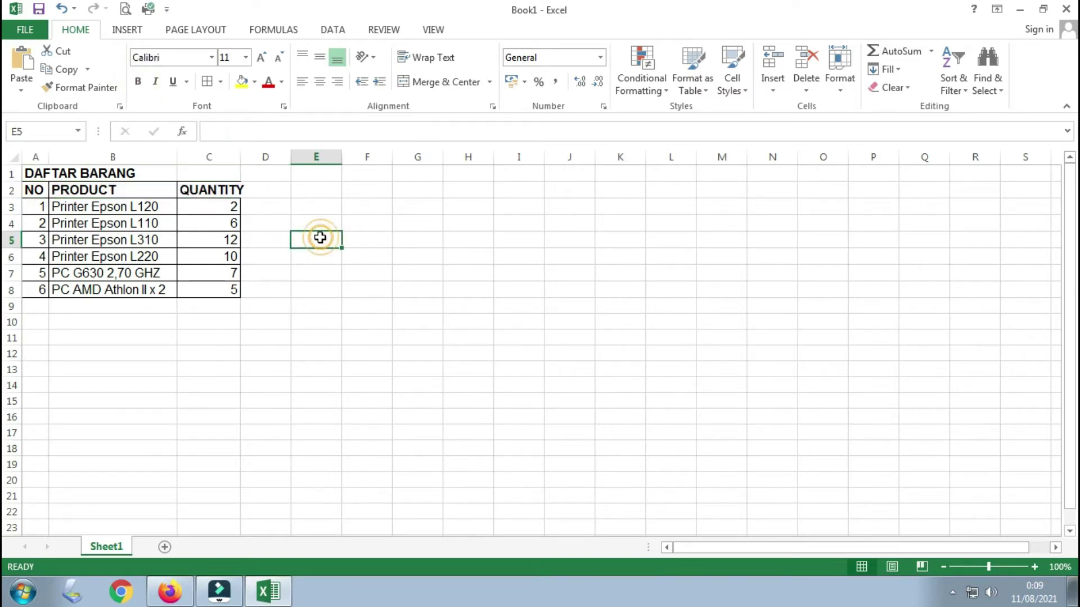
Step: Try font size 16 on the DAFTAR BARANG title in A1, and settle on size 14
click(34, 172)
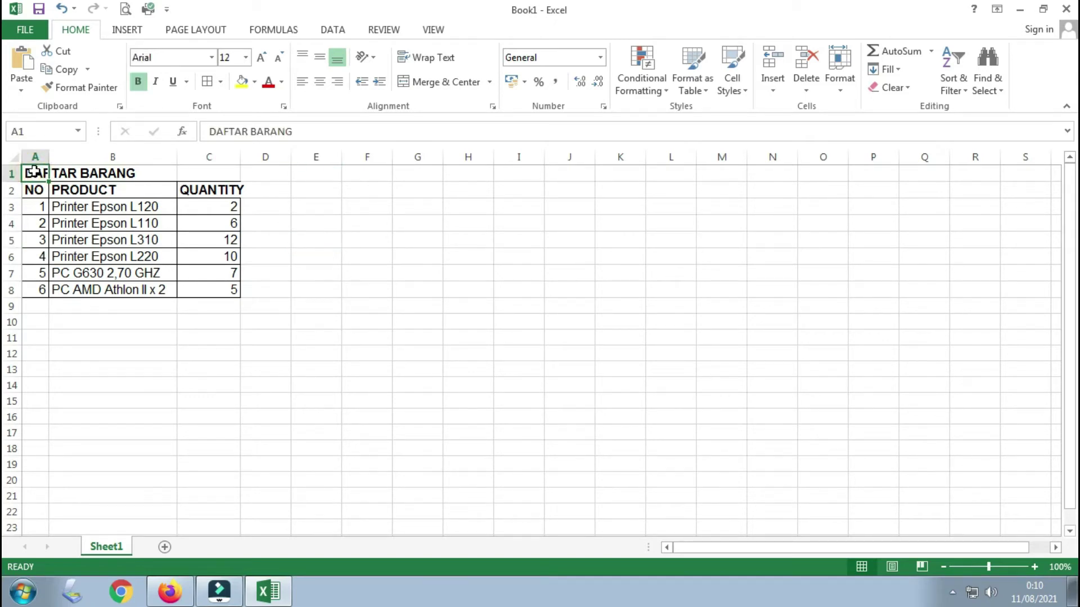
click(247, 57)
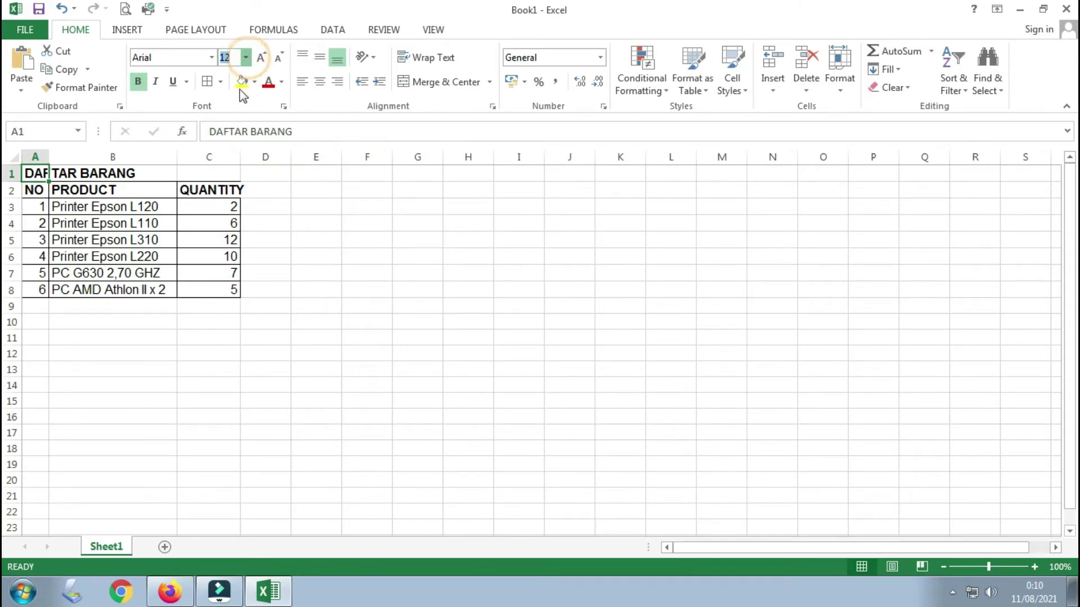
text(16)
key(Return)
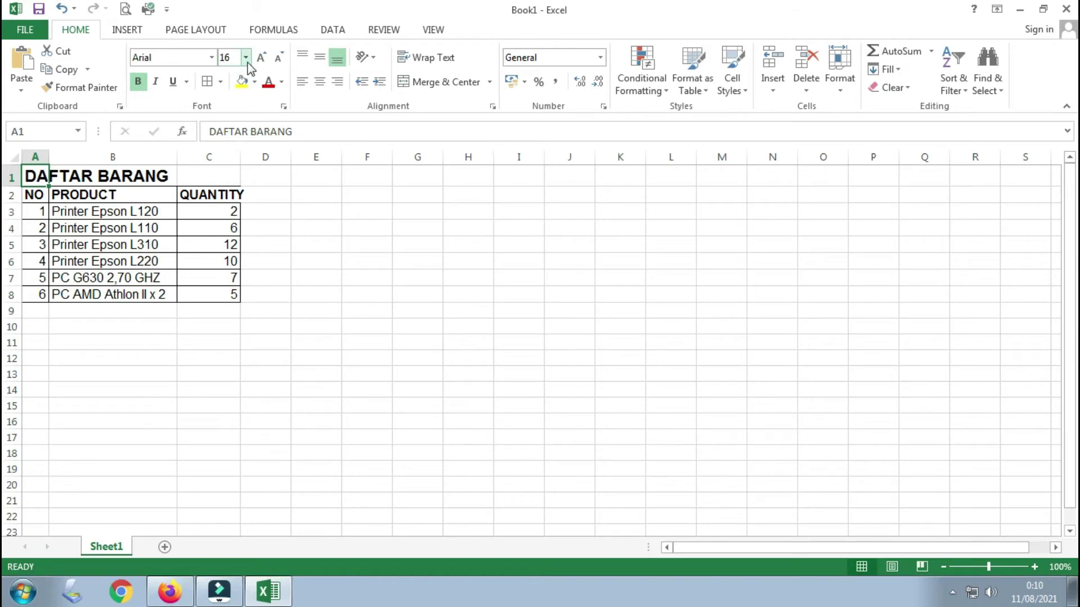
click(231, 56)
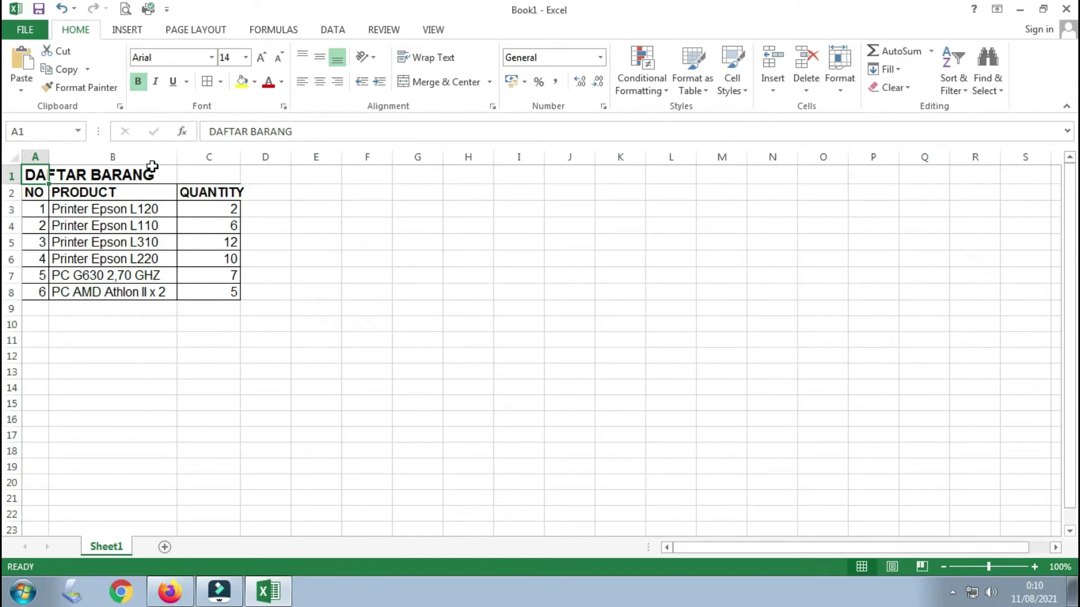
click(97, 224)
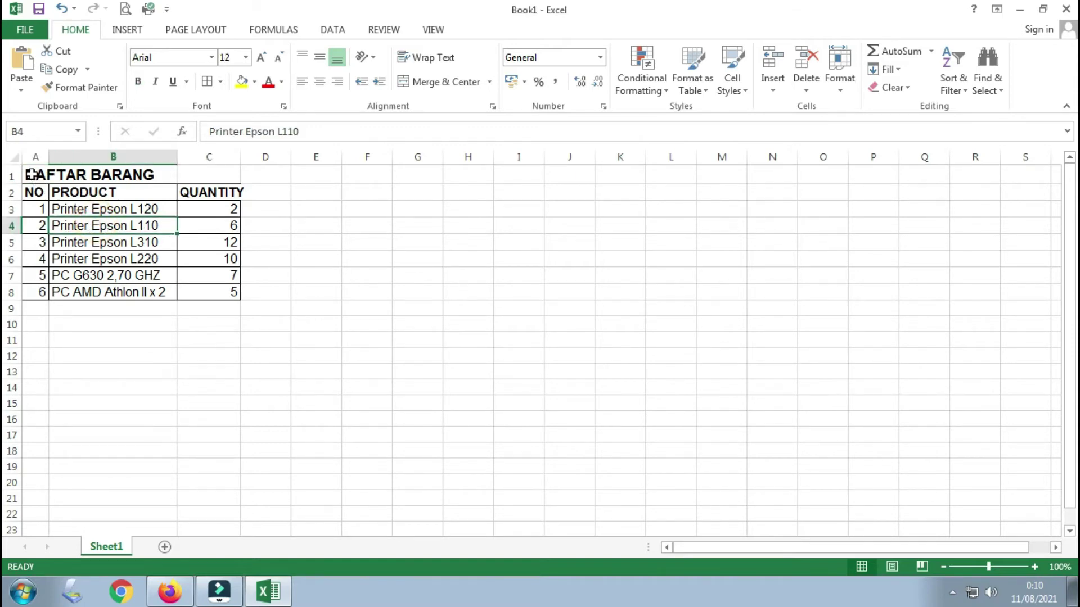
Step: Make the DAFTAR BARANG title in A1 italic and underlined
mouse_move(31, 175)
mouse_down()
mouse_move(53, 174)
mouse_move(41, 174)
mouse_up()
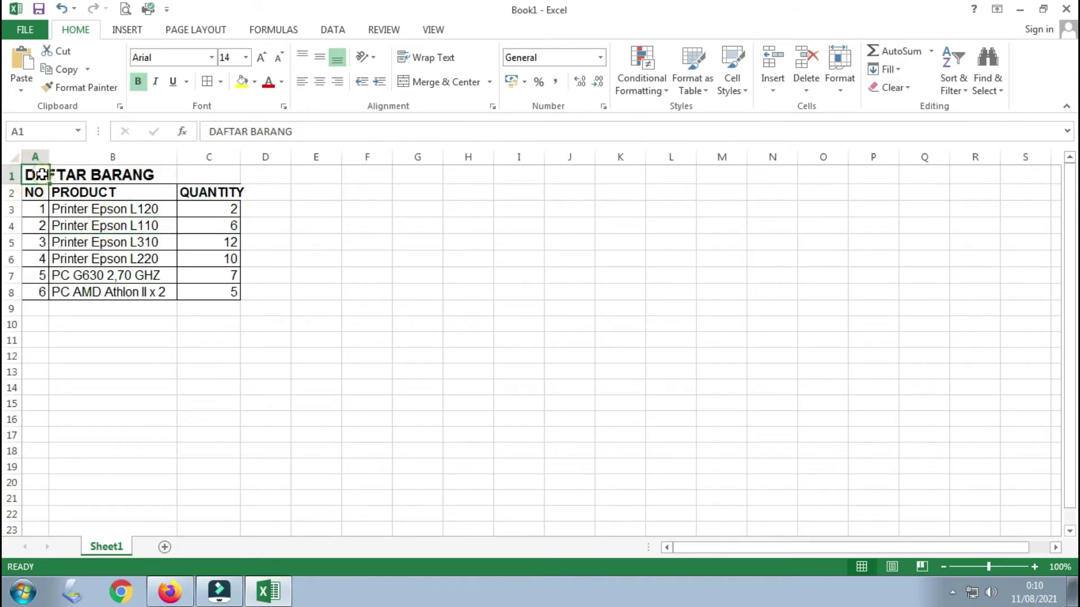
click(157, 83)
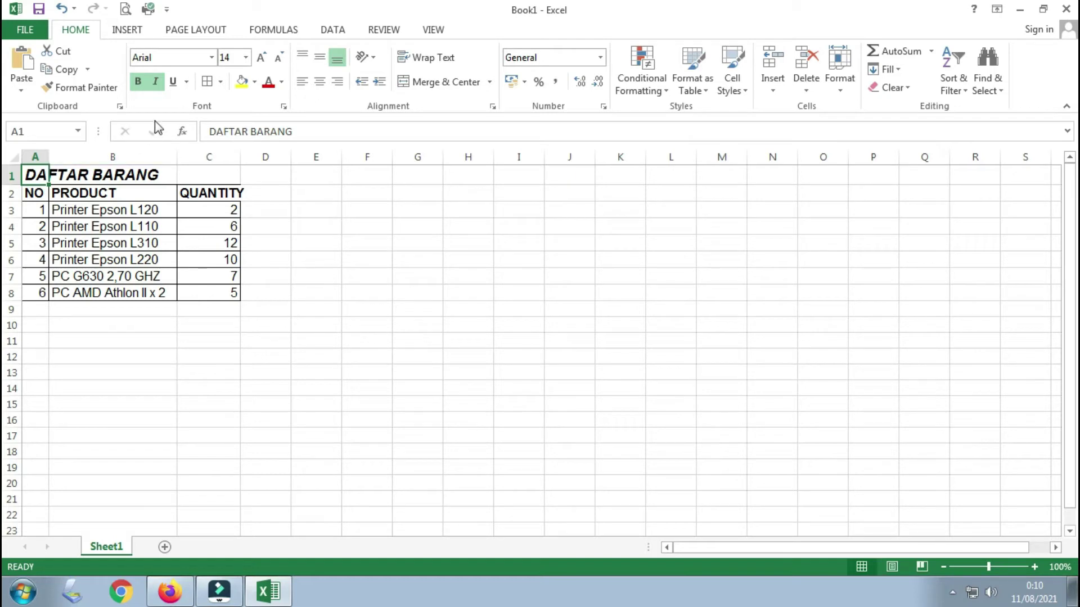
click(174, 83)
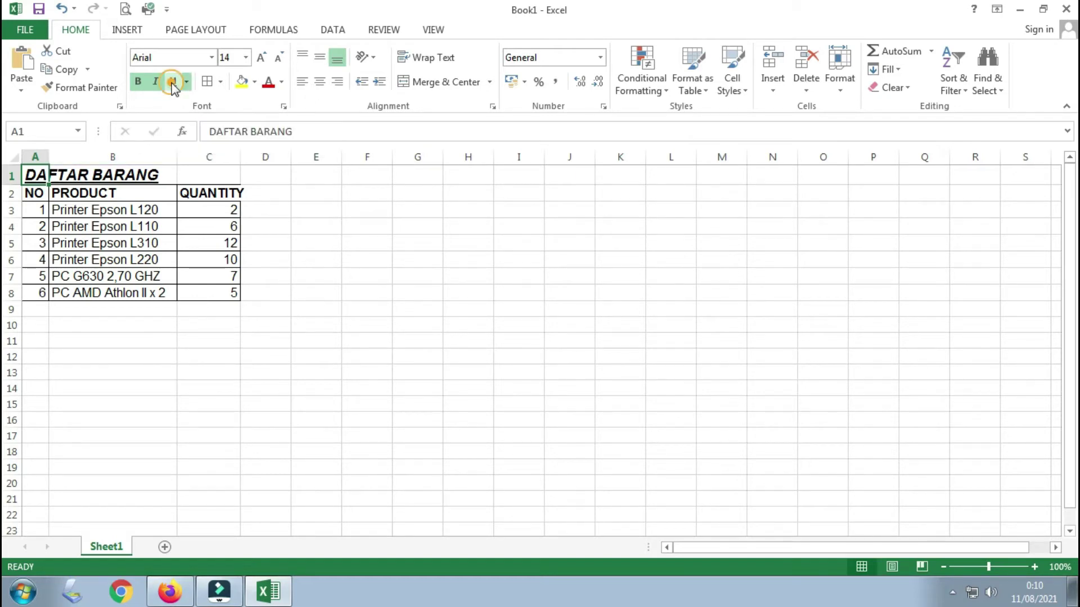
click(170, 291)
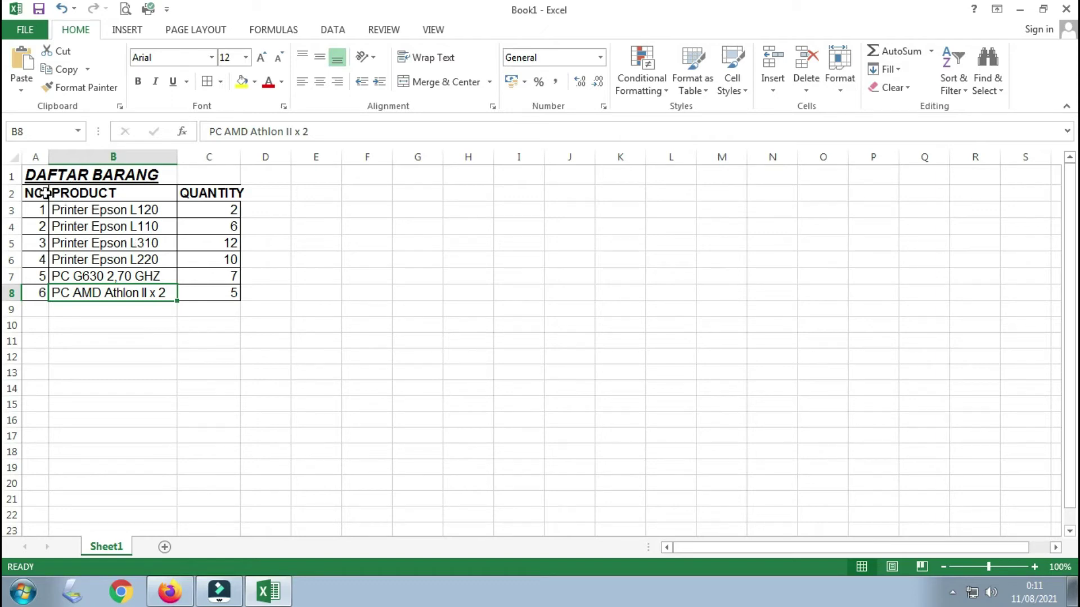
Step: Fill the header row cells A2:C2 with yellow
drag(43, 193, 196, 193)
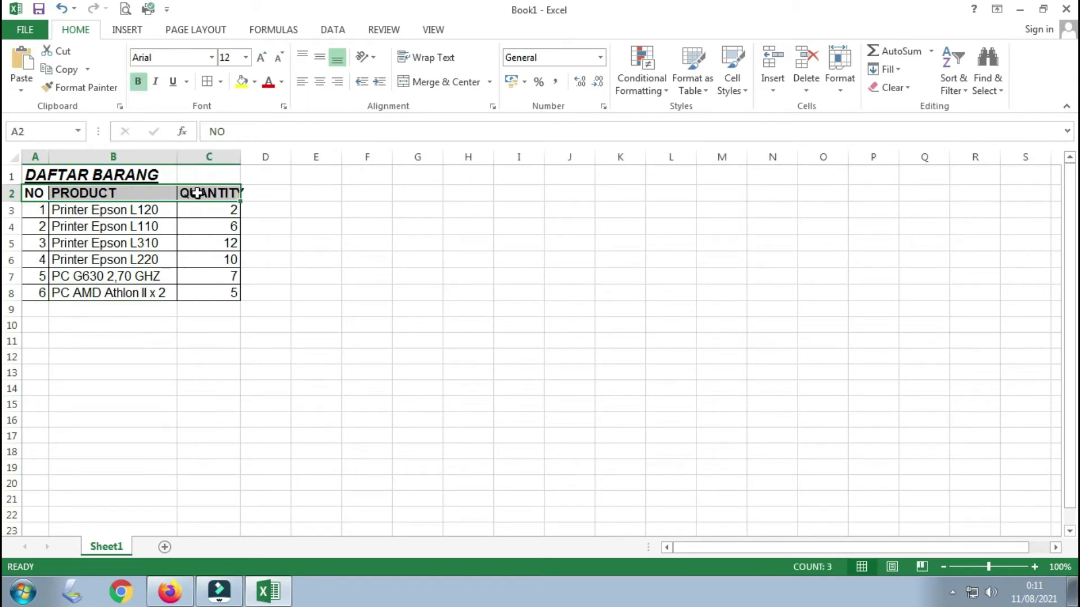
click(243, 81)
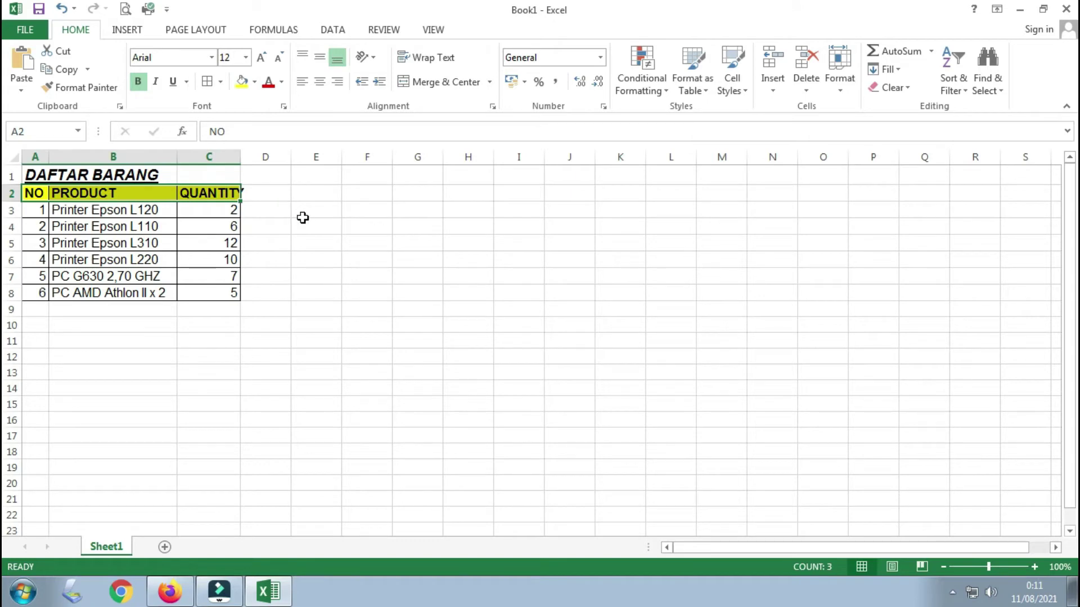
click(302, 217)
Step: Center the row numbers 1 to 6 horizontally in cells A3:A8
drag(46, 212, 33, 292)
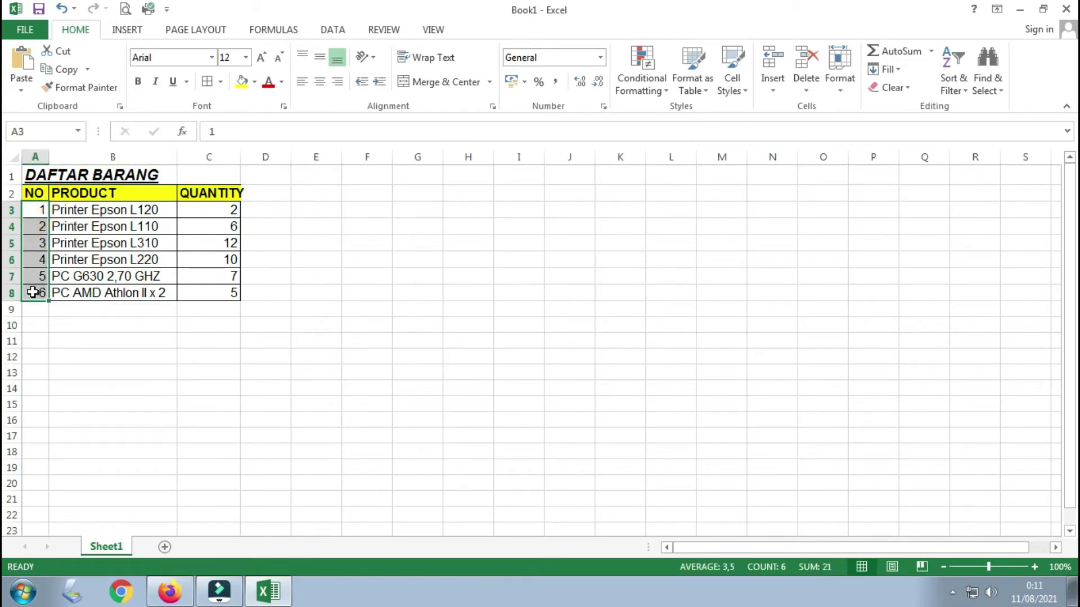
click(324, 85)
click(324, 244)
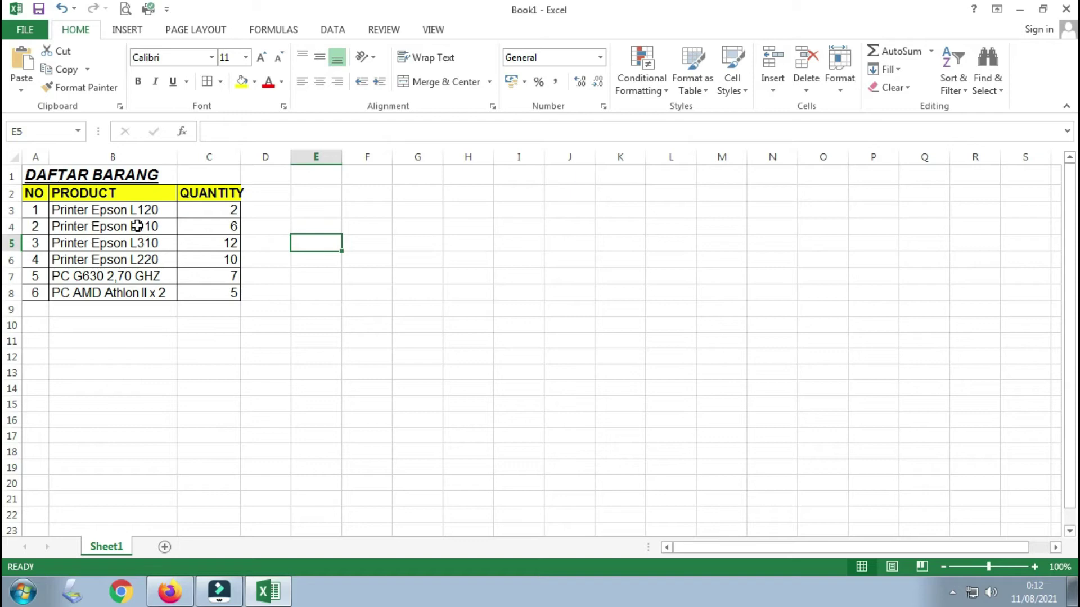
drag(76, 212, 82, 231)
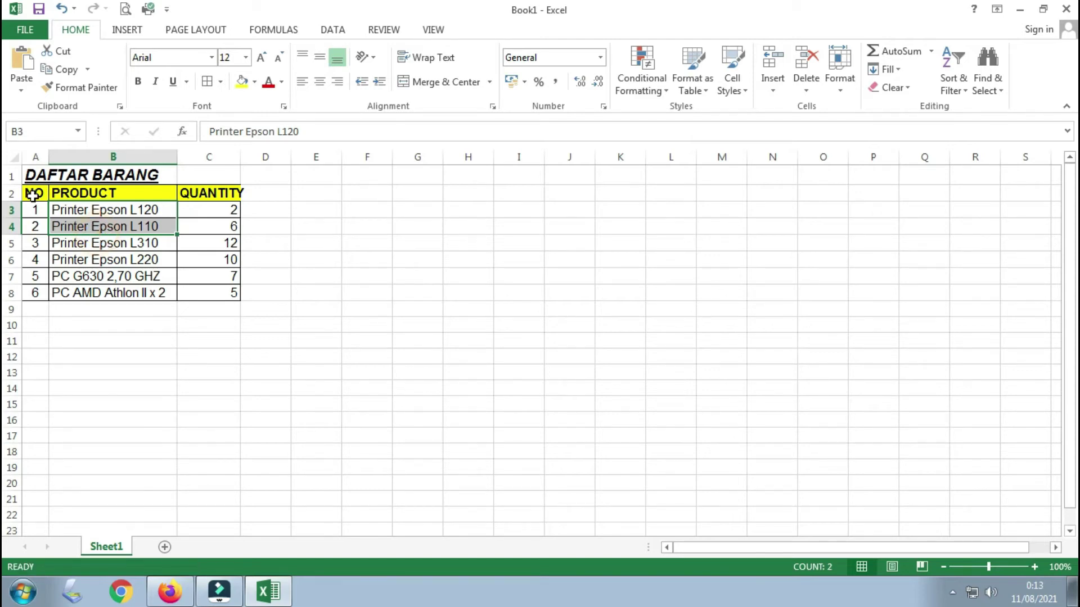
click(93, 212)
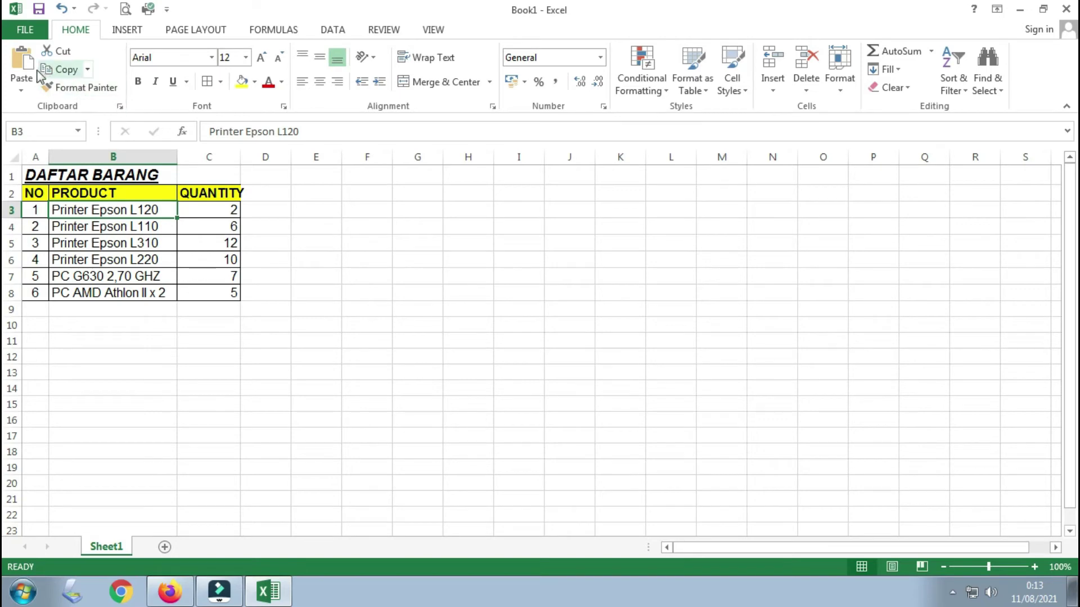
click(173, 328)
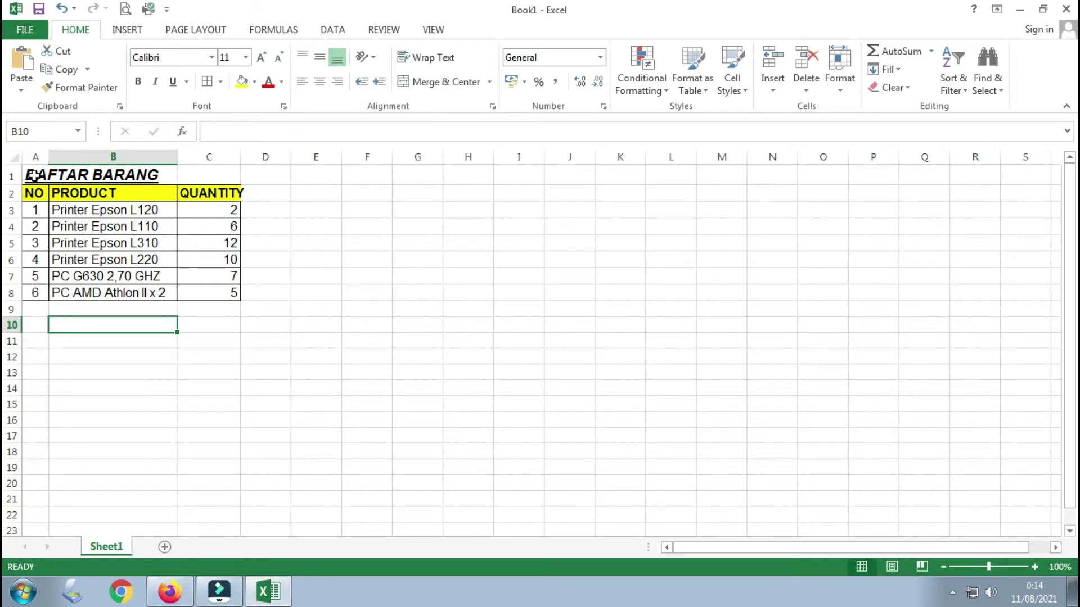
Step: Copy the title and table in A1:C8 and paste the duplicate starting at cell A13
drag(33, 175, 203, 303)
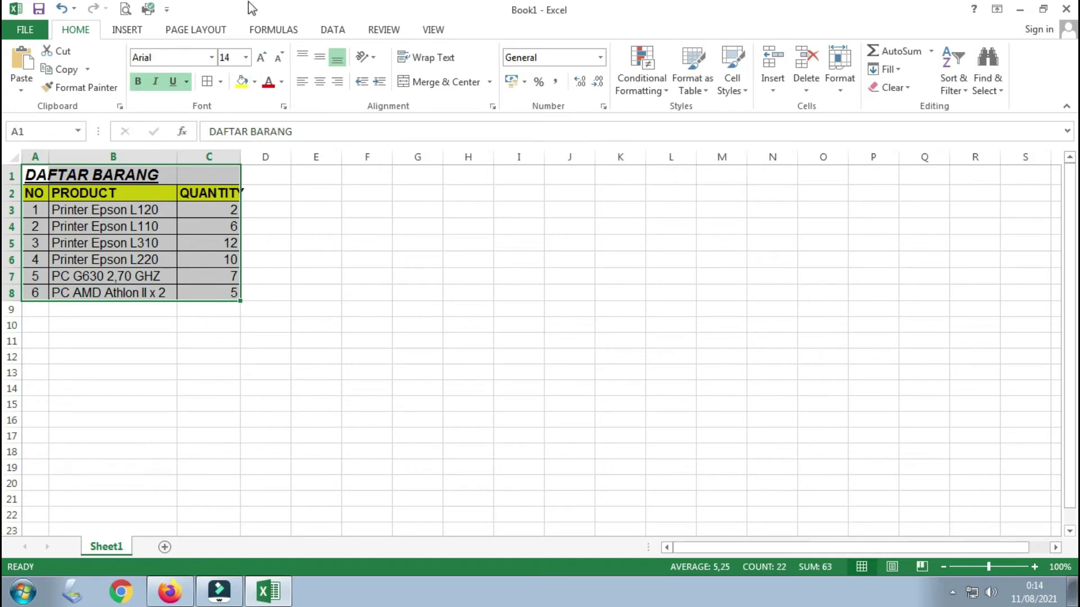
click(67, 71)
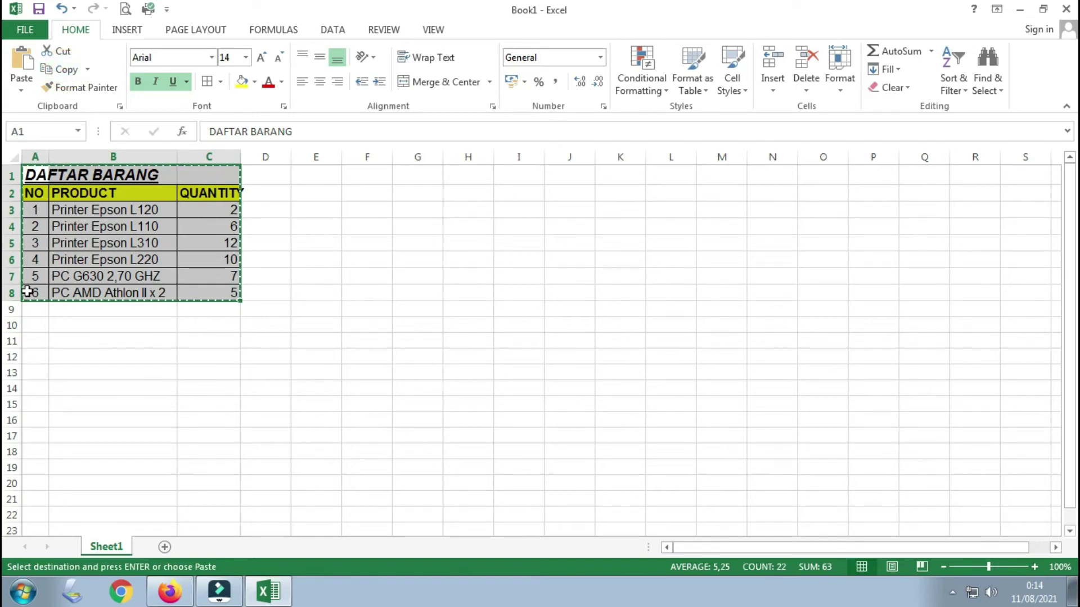
click(32, 373)
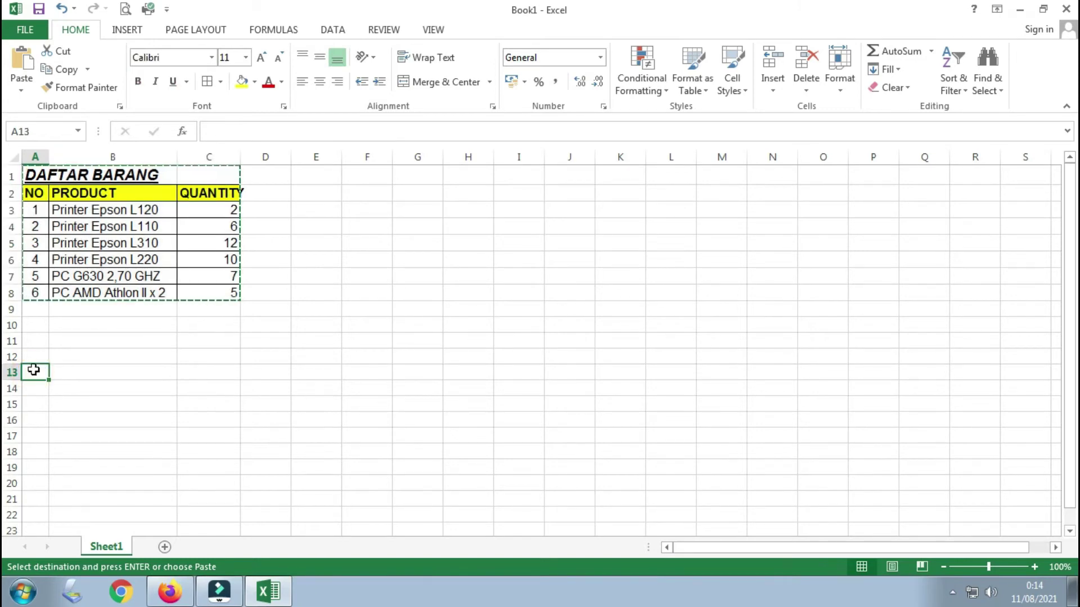
click(23, 61)
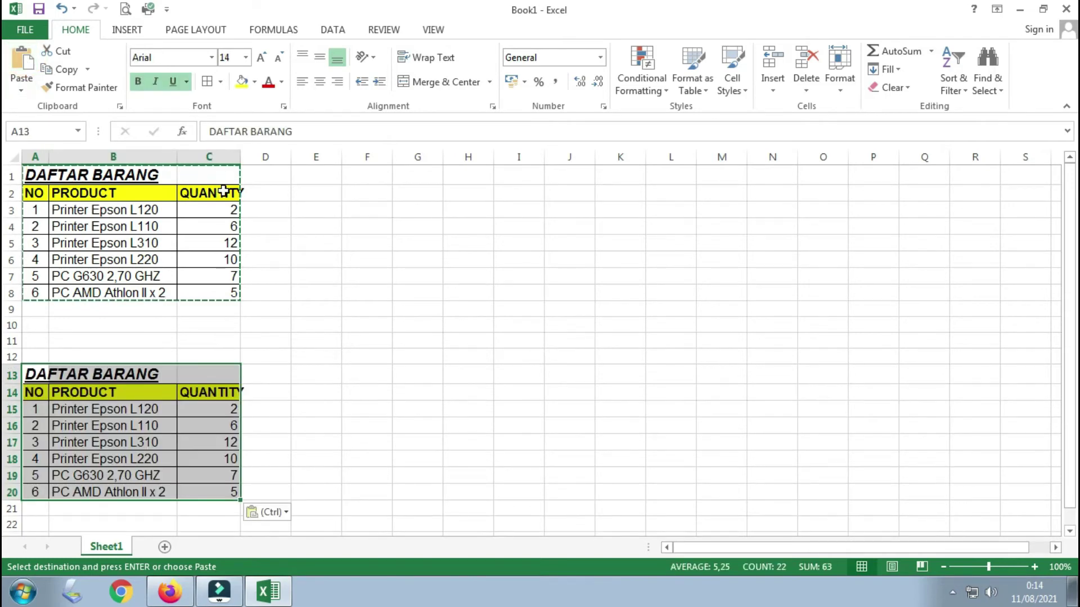
Step: Undo the pasted duplicate of the table and clear the copy marquee around A1:C8
click(60, 9)
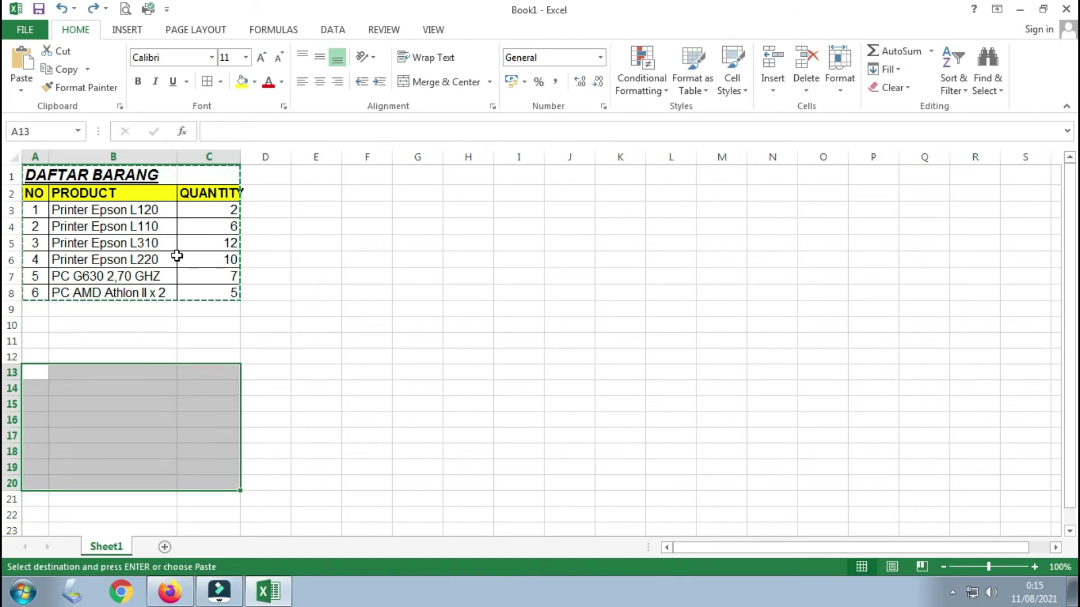
key(Escape)
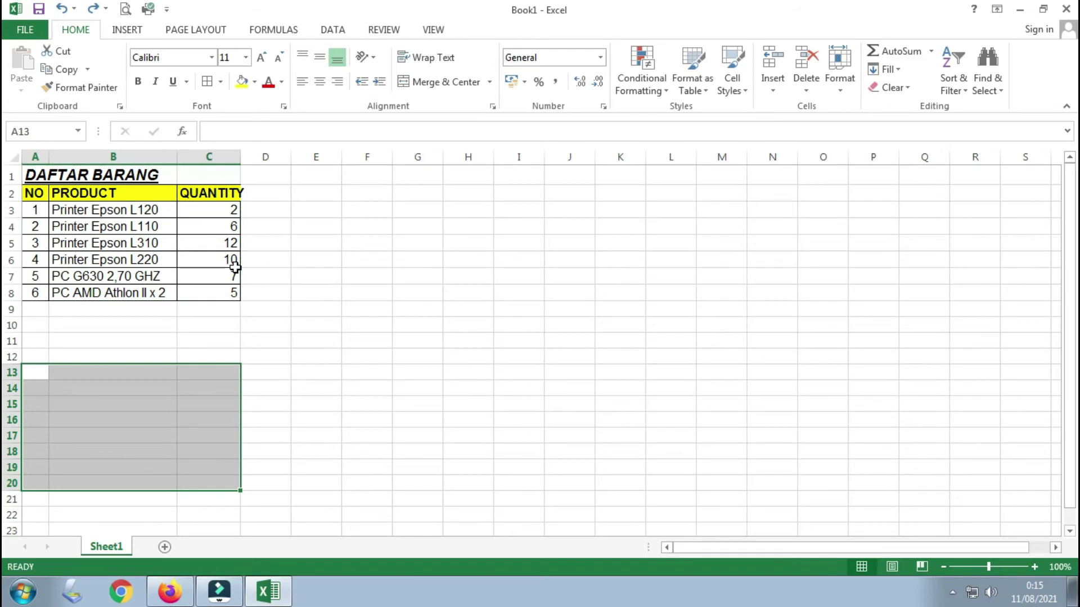
click(224, 325)
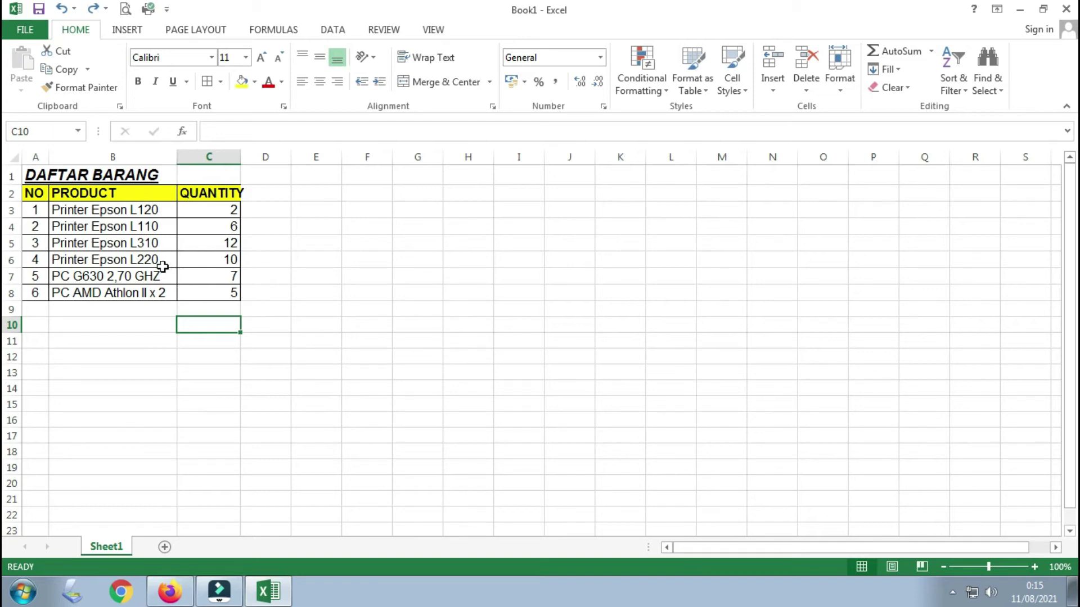
click(150, 251)
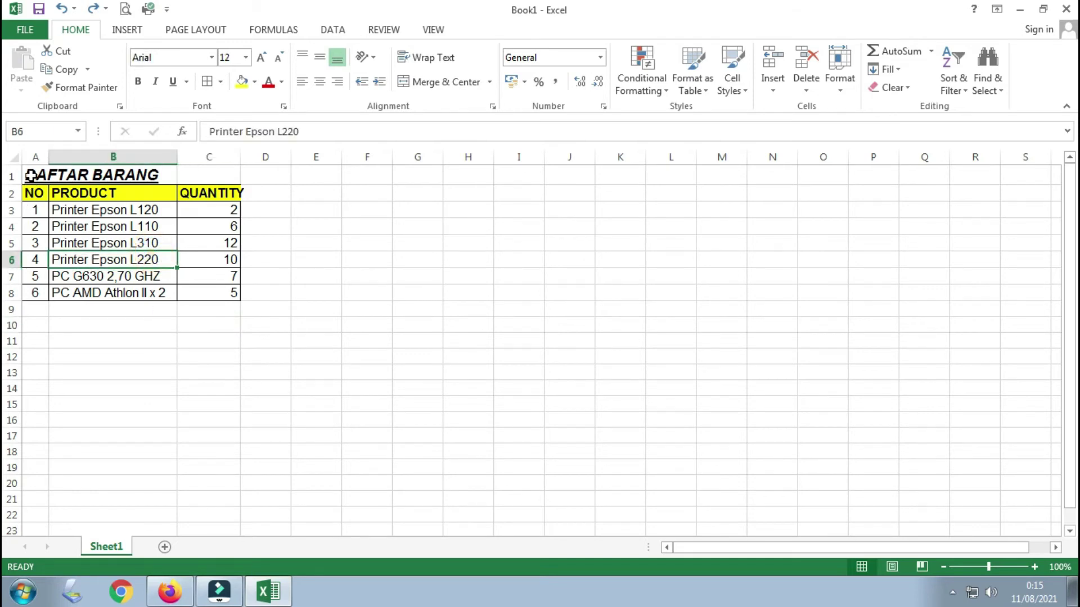
Step: Cut the title and table from A1:C8, paste them starting at A13, and widen column C to fit the QUANTITY header
drag(31, 176, 196, 292)
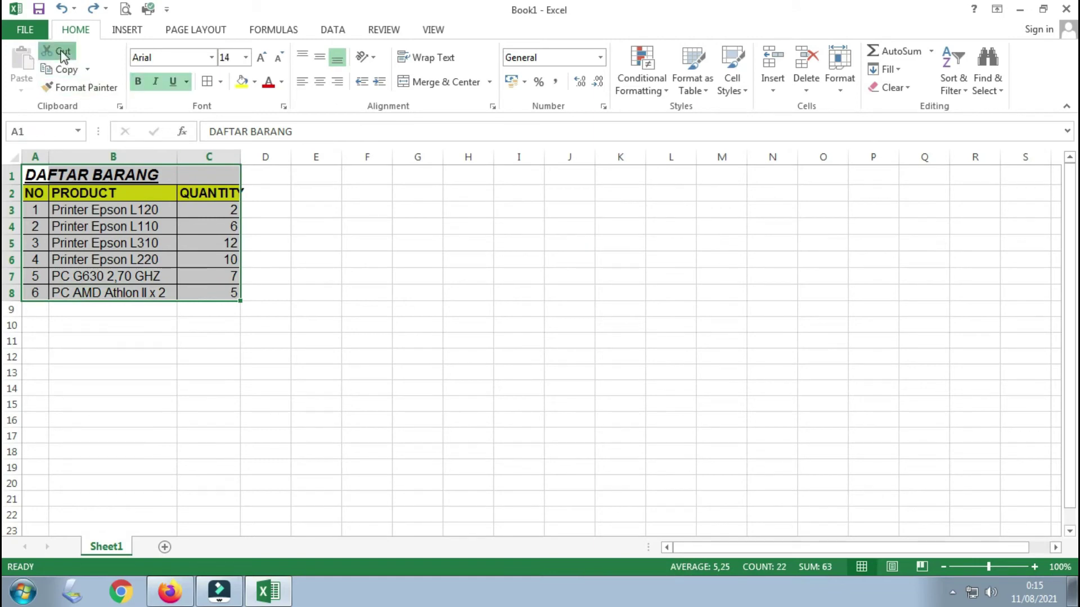
click(62, 53)
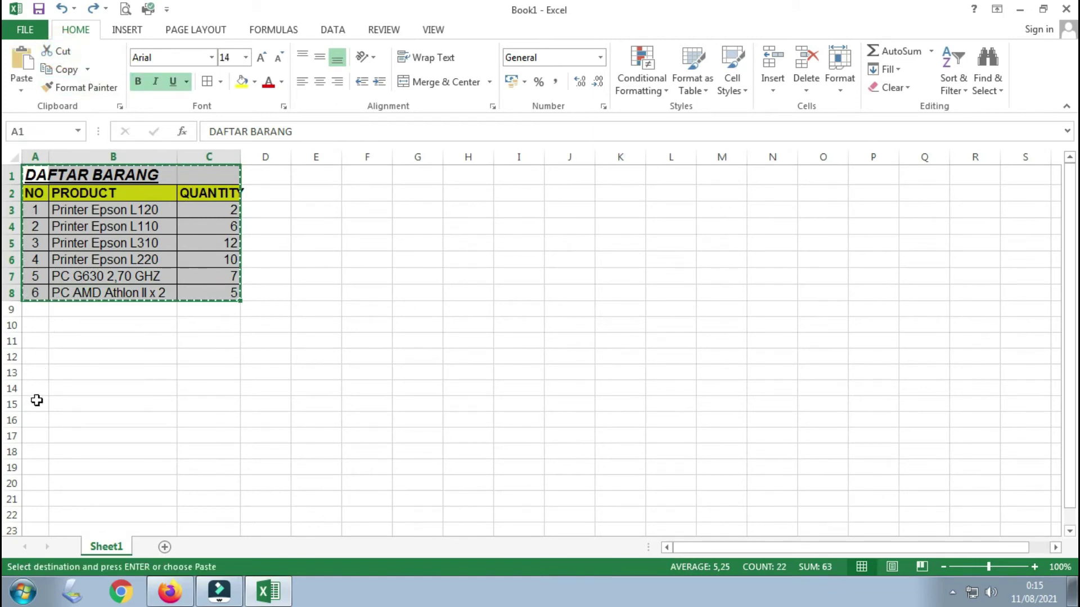
click(37, 375)
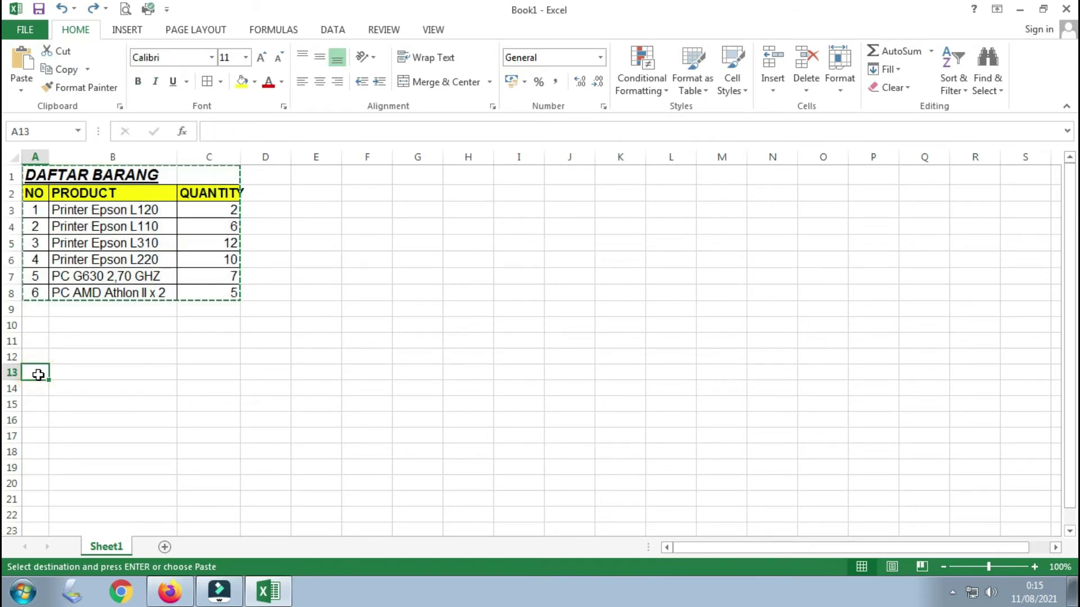
click(21, 72)
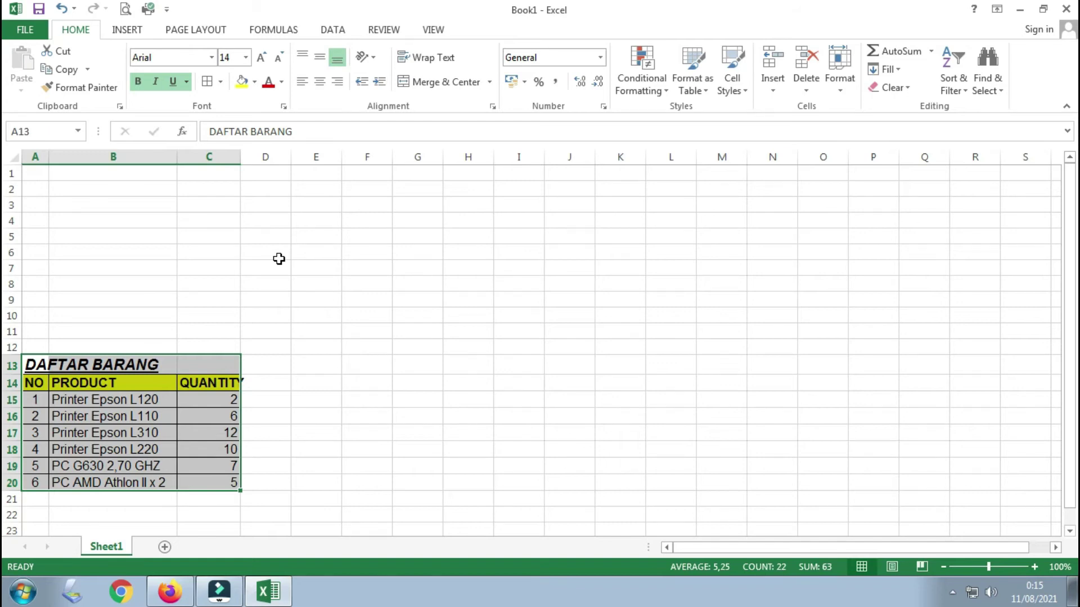
drag(240, 153, 251, 155)
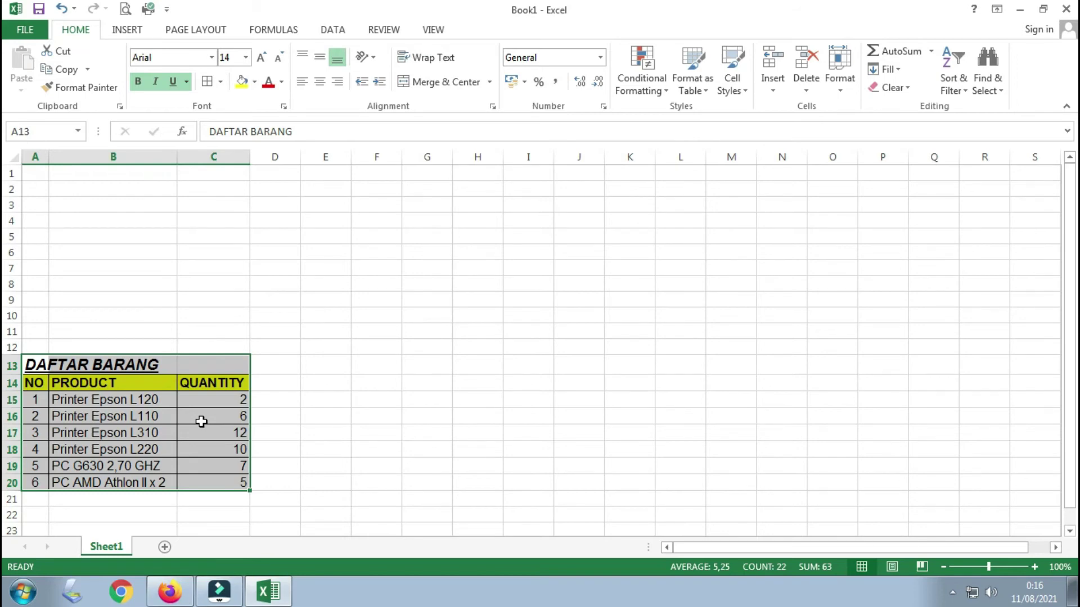
Step: Undo the table's move so it is back in A1:C8, and widen column C to fit the QUANTITY header
key(ctrl+q)
click(62, 9)
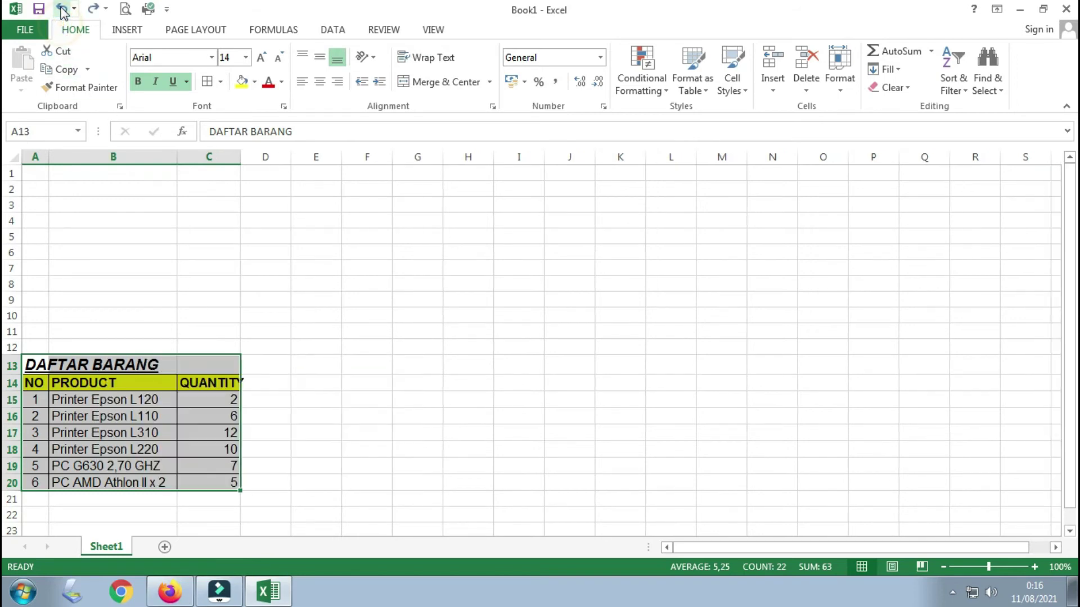
click(62, 9)
click(242, 359)
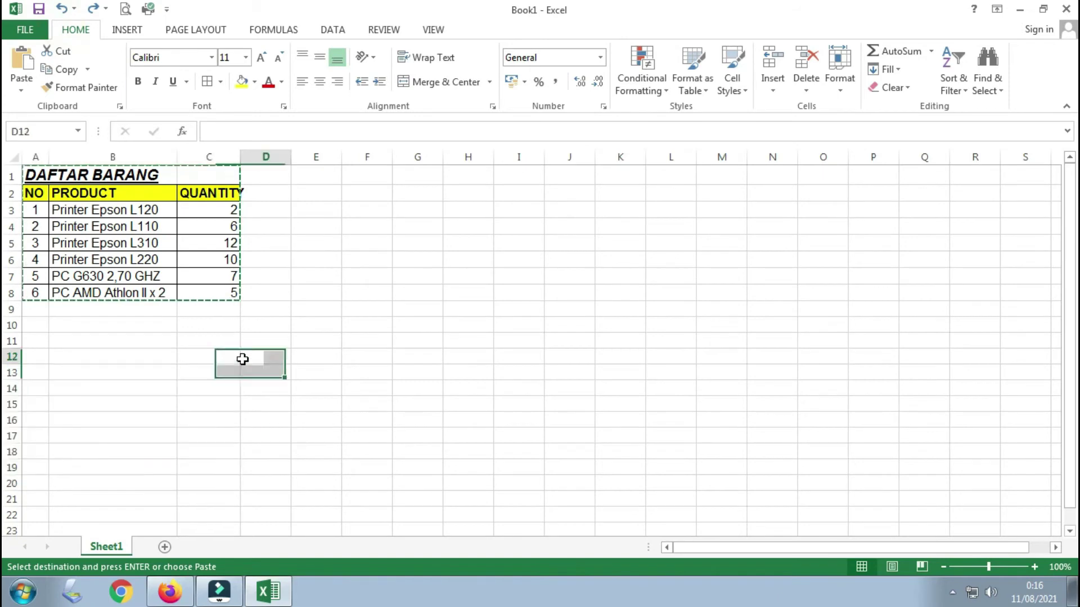
drag(242, 157, 255, 157)
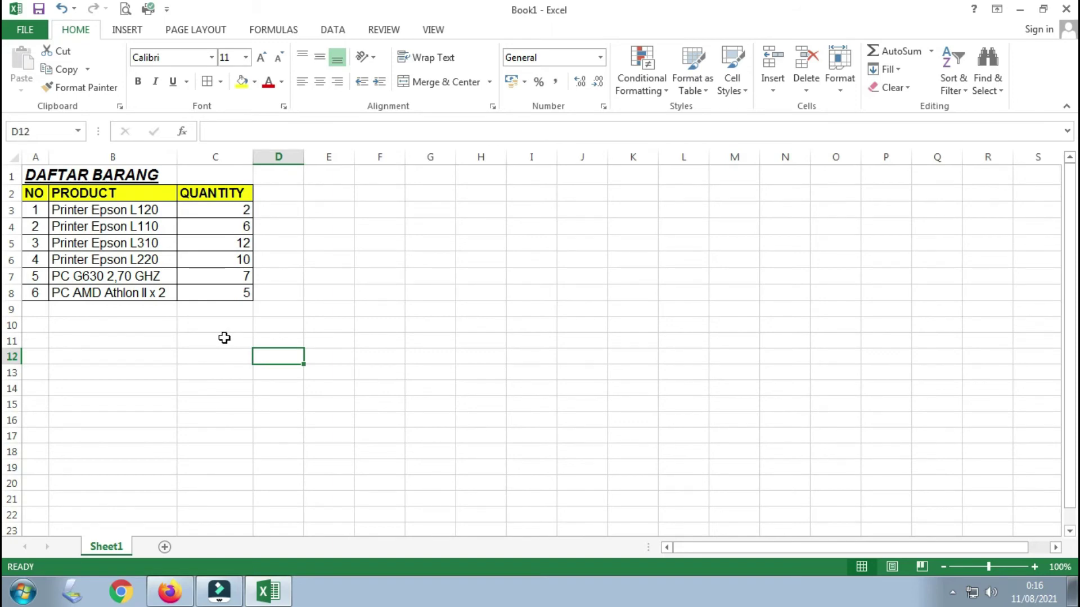
click(224, 339)
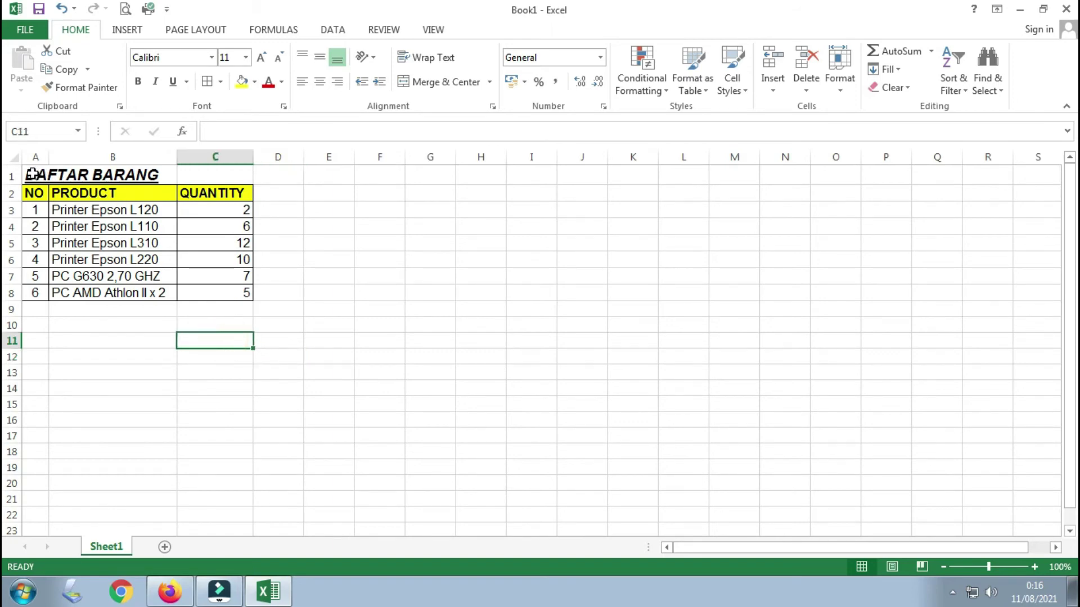
Step: Copy the title and table in A1:C8 and paste the duplicate starting at cell A13
drag(32, 175, 221, 294)
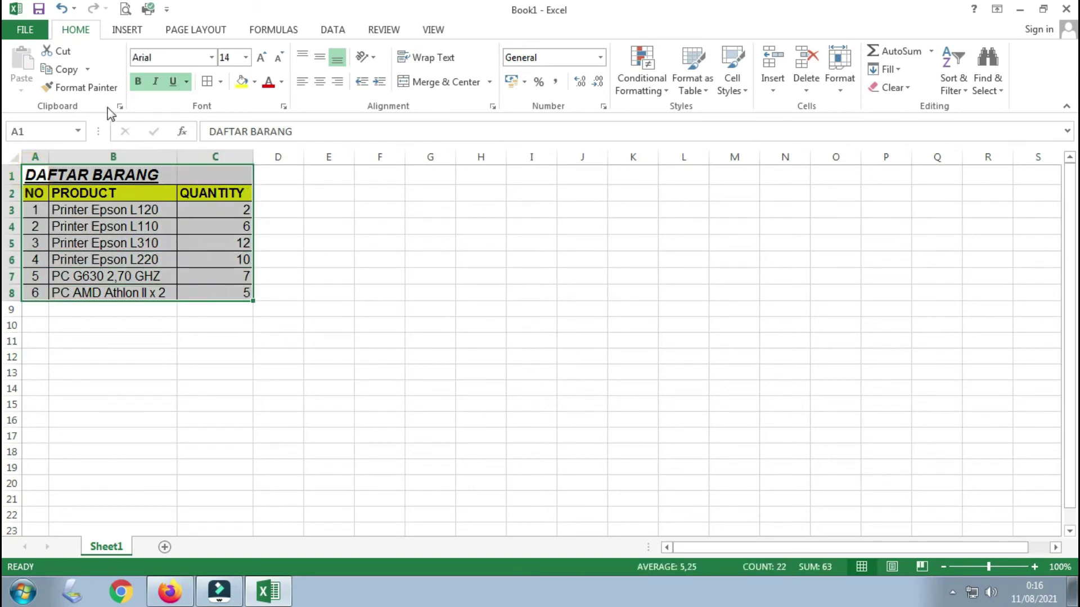
click(68, 69)
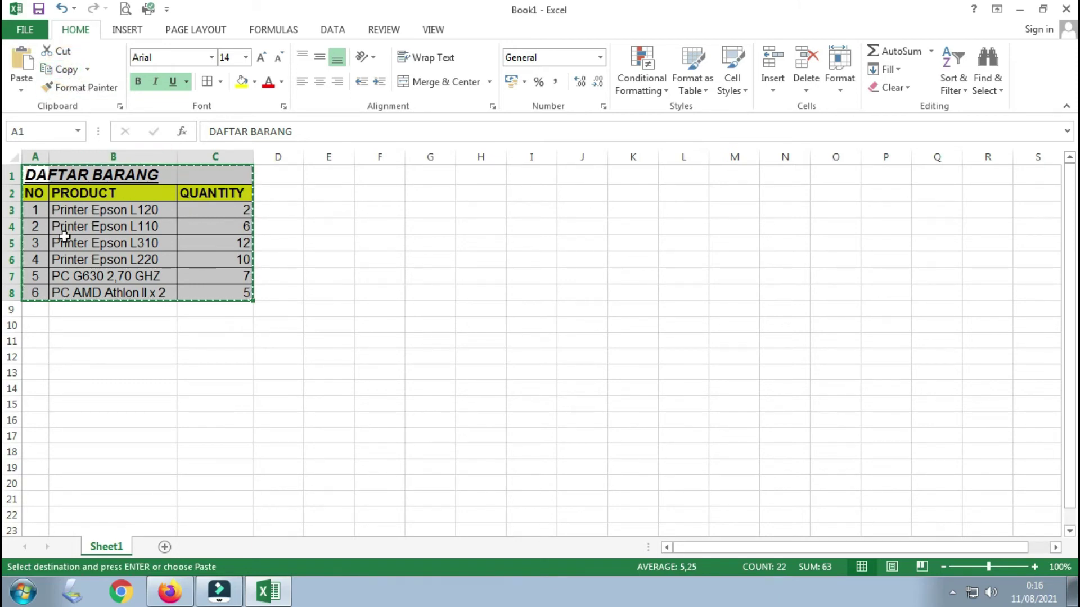
click(45, 376)
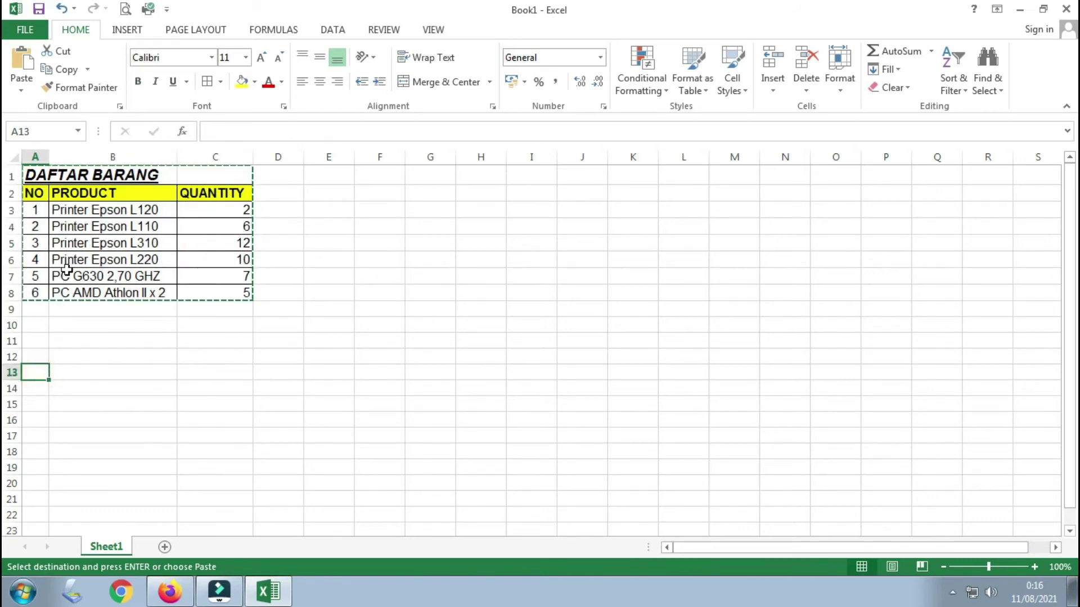
click(22, 61)
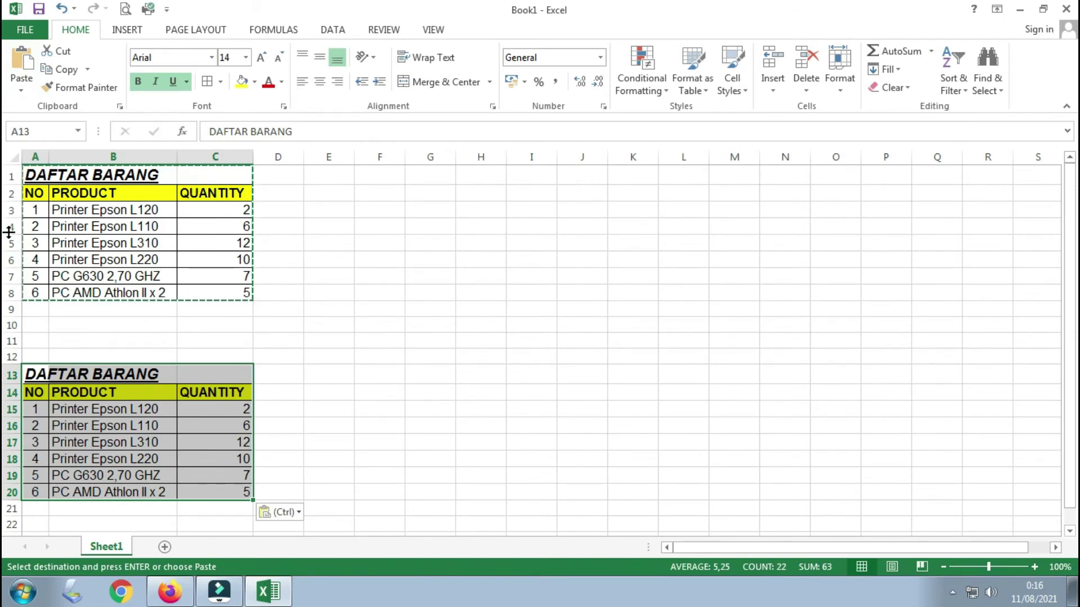
Step: Undo the pasted duplicate in A13:C20 and clear the copy marquee around A1:C8
key(ctrl+z)
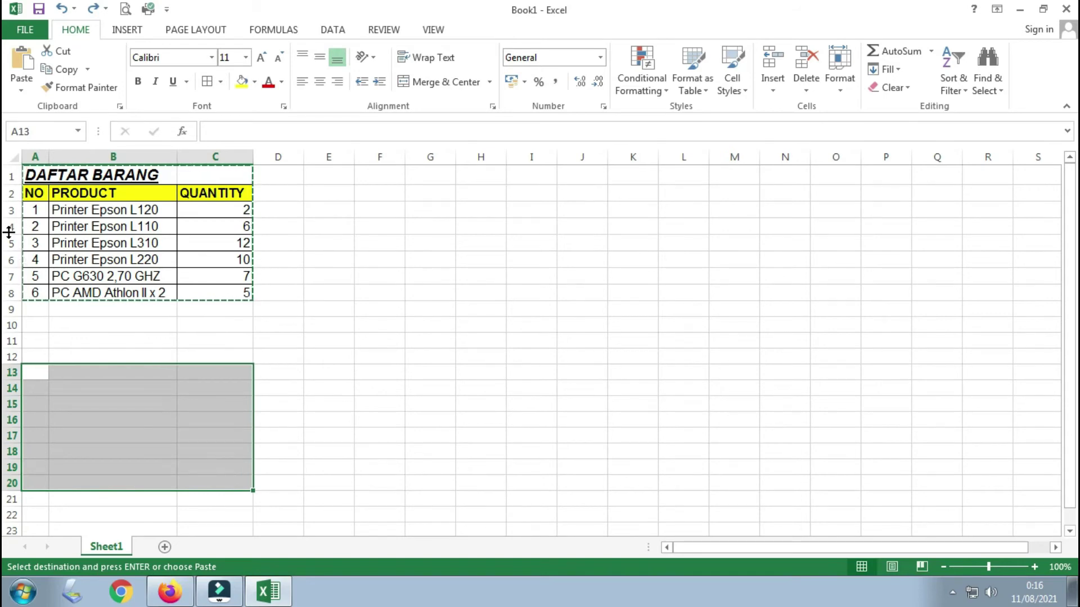
click(162, 324)
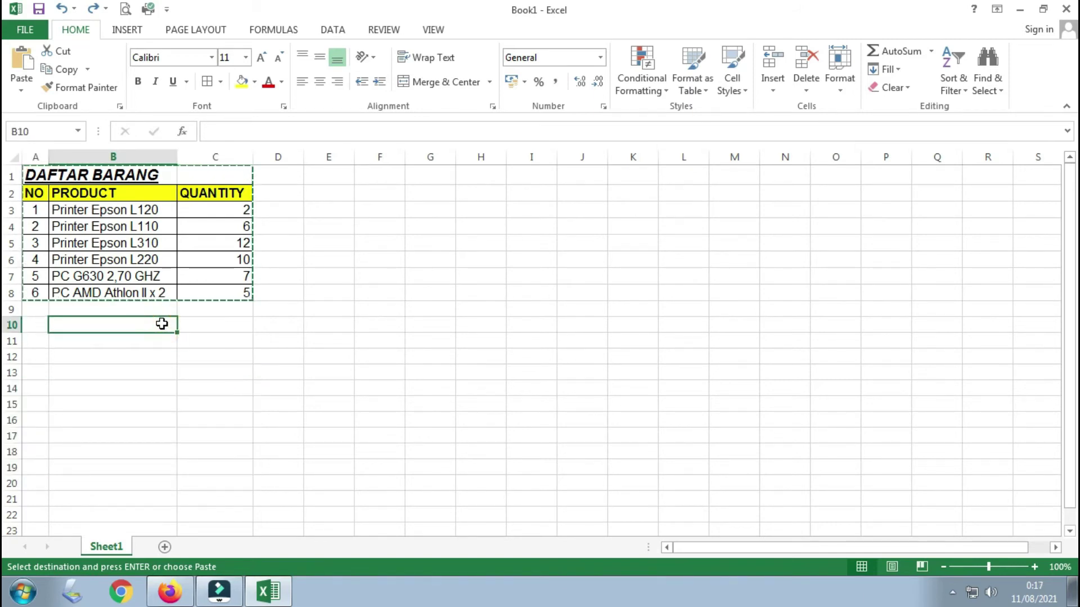
key(Escape)
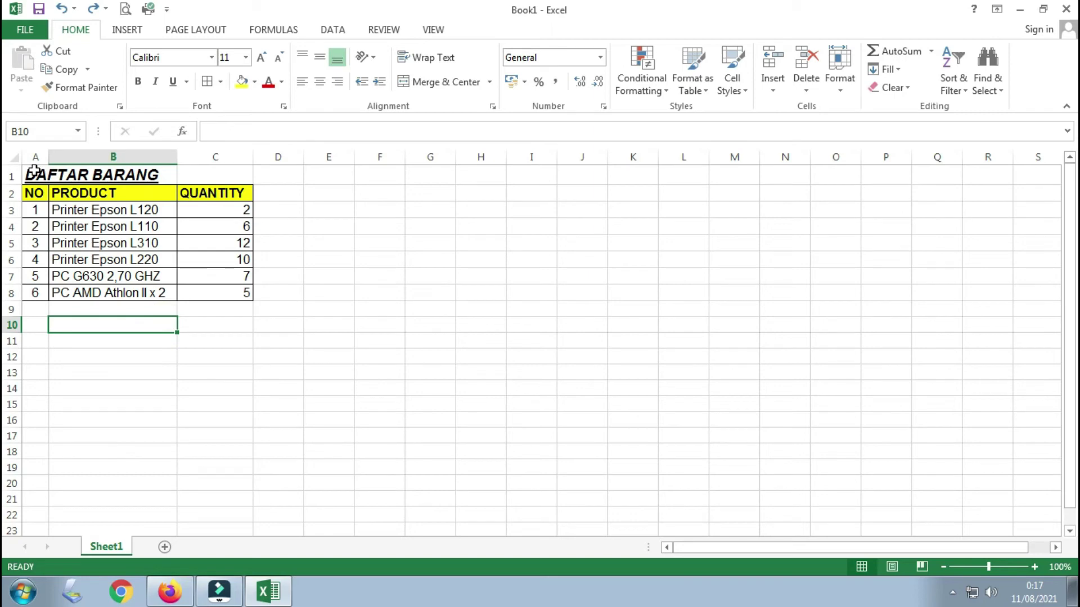
Step: Cut the title and table from A1:C8 and paste them starting at cell A13
click(33, 174)
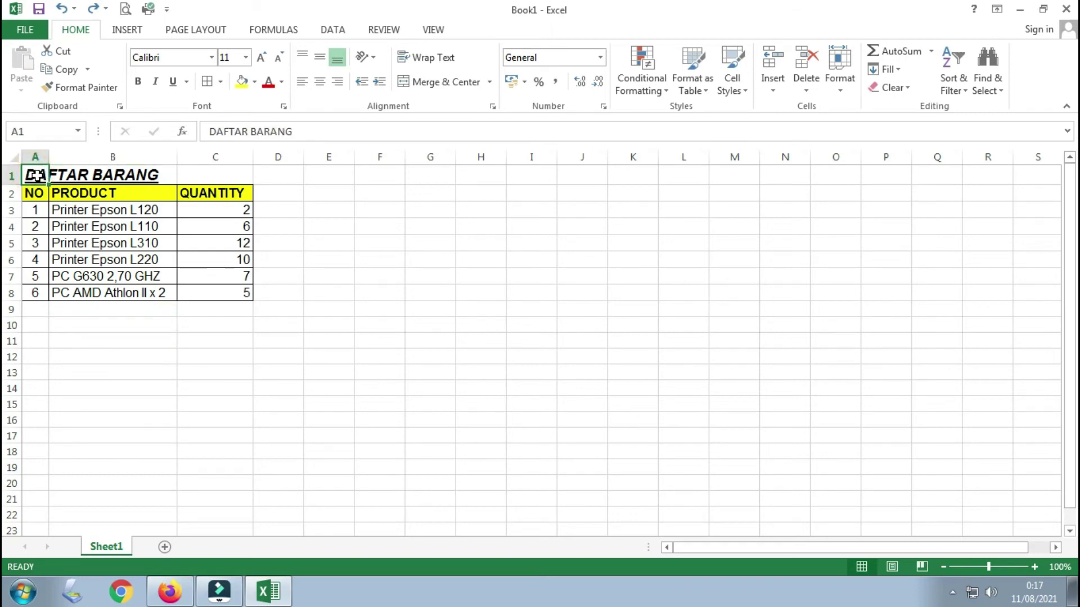
drag(46, 176, 223, 292)
click(60, 68)
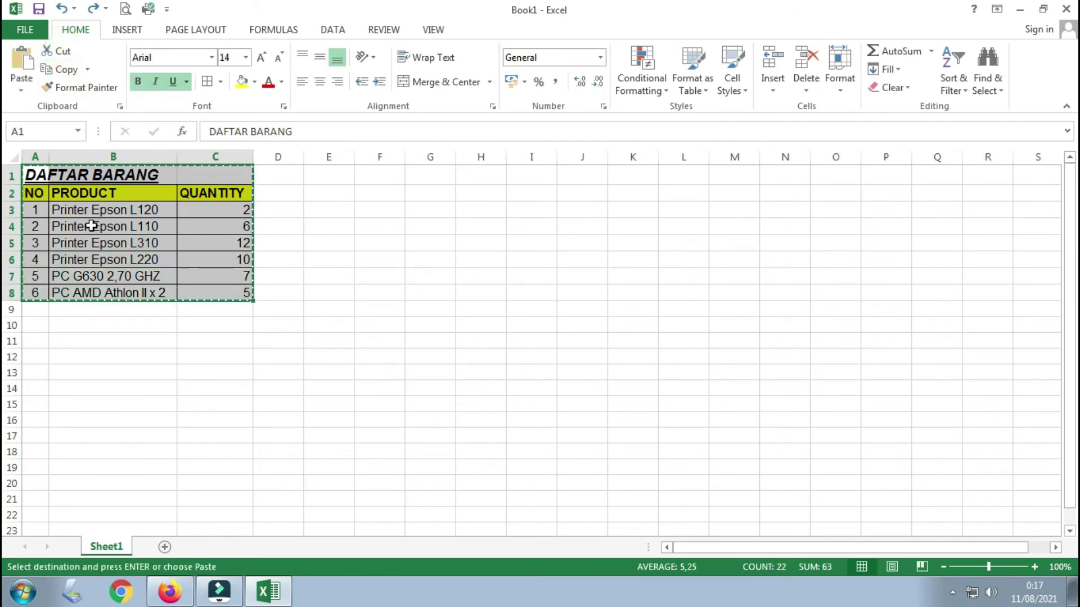
click(34, 372)
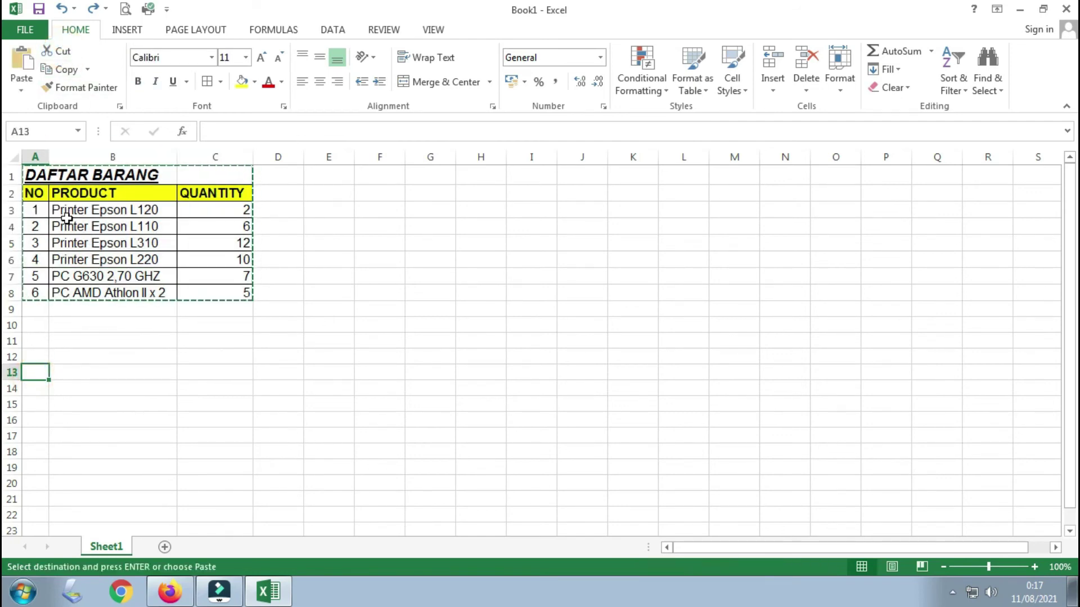
click(23, 67)
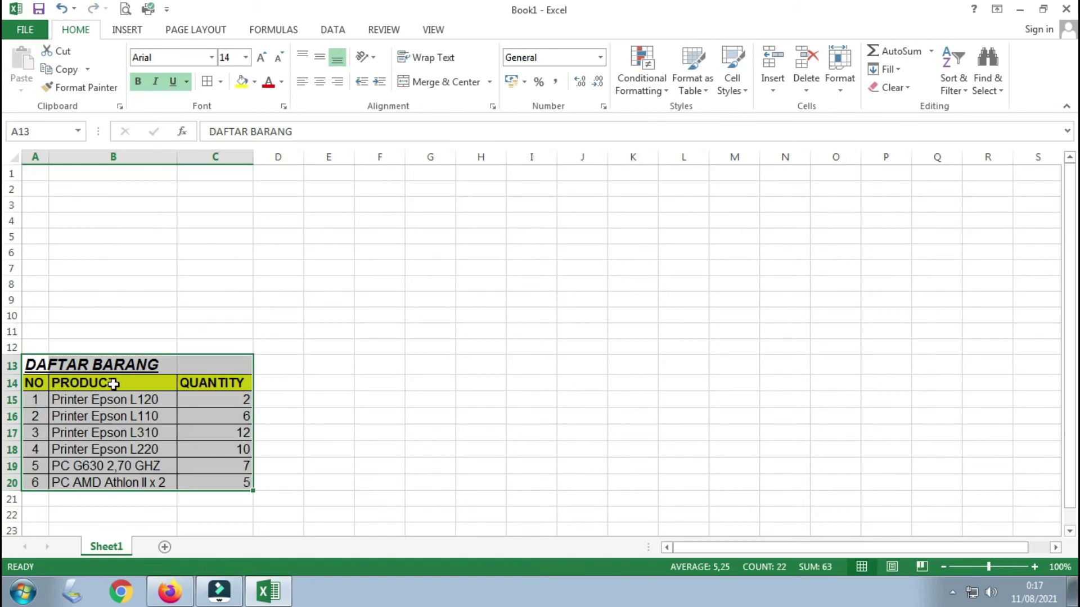
Step: Undo the table's move to A13, clear the cut marquee and deselect the destination range
key(ctrl+z)
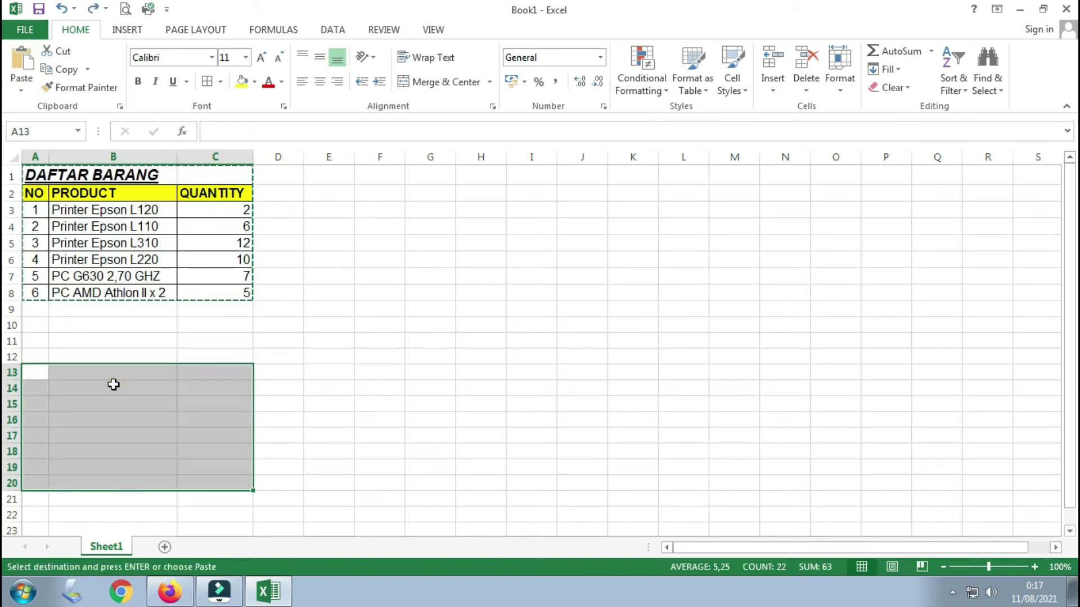
key(Escape)
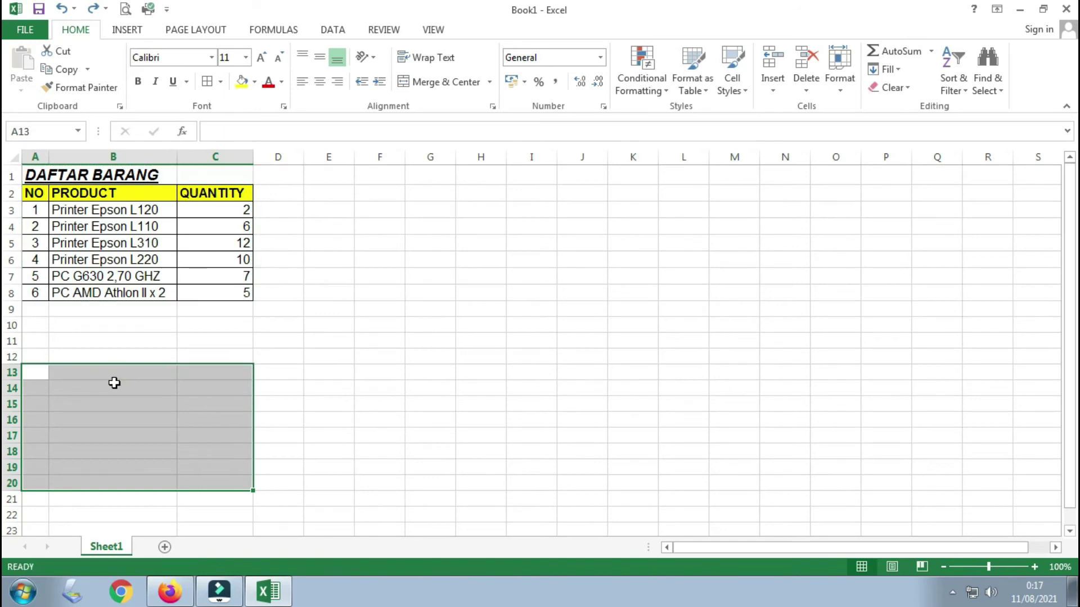
click(136, 345)
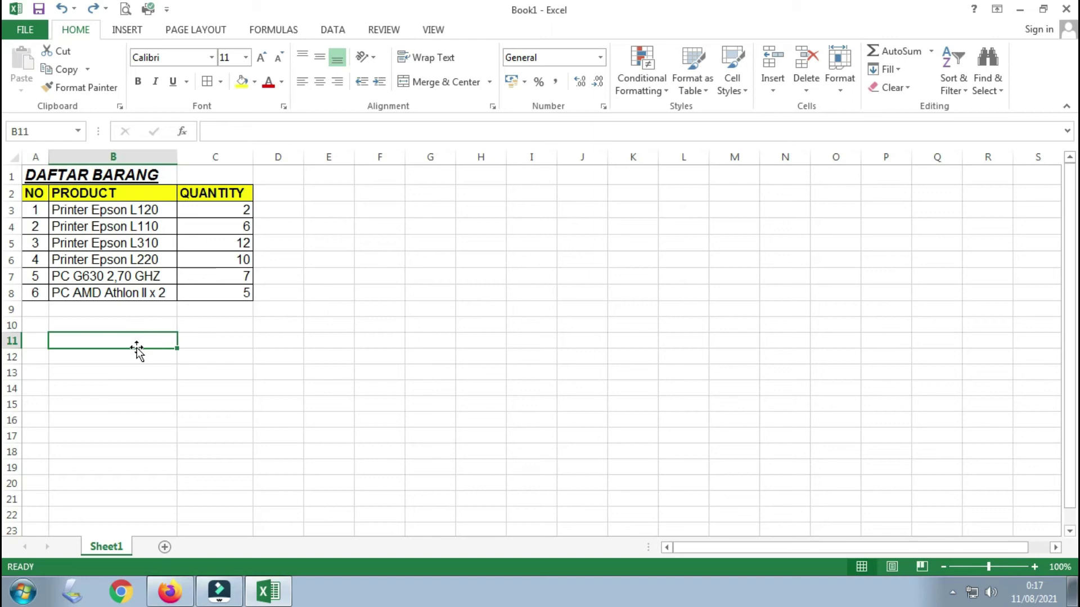
click(140, 383)
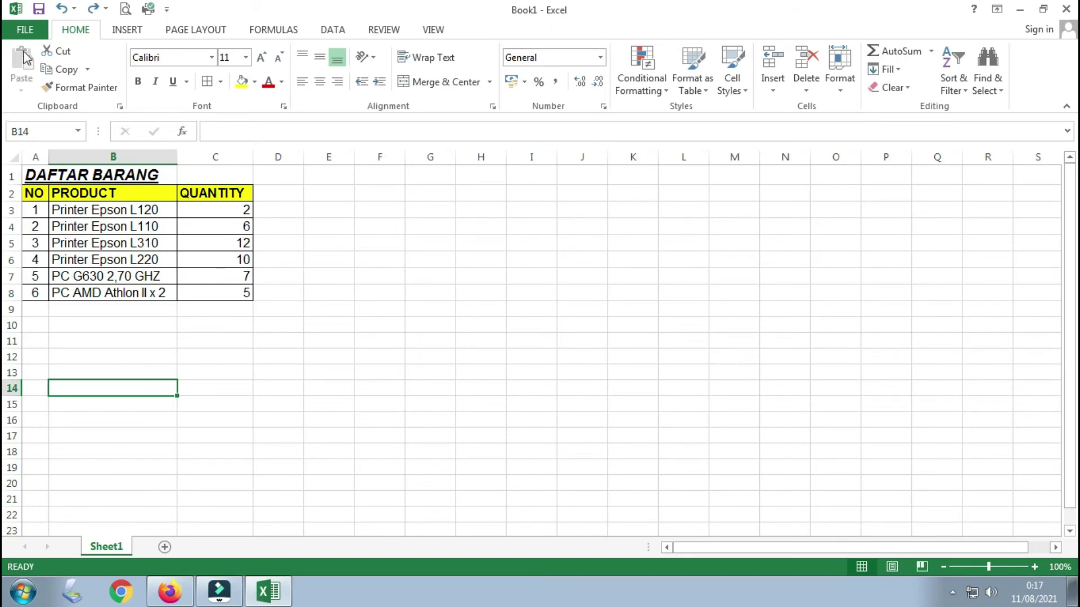
Step: Start saving the workbook under a new name on the computer, with the Documents library as the destination
click(25, 31)
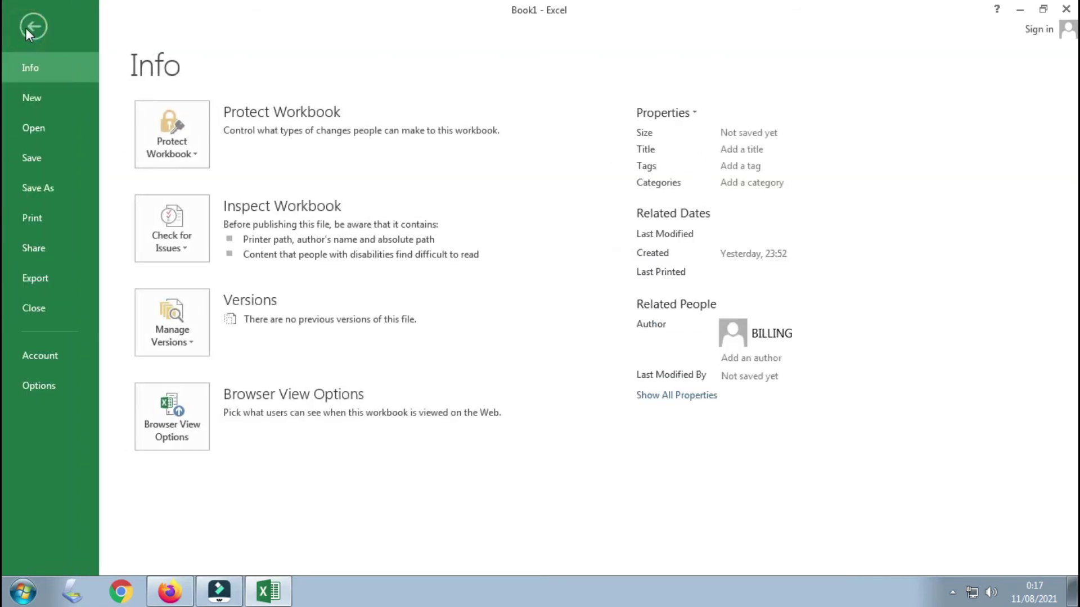
click(38, 191)
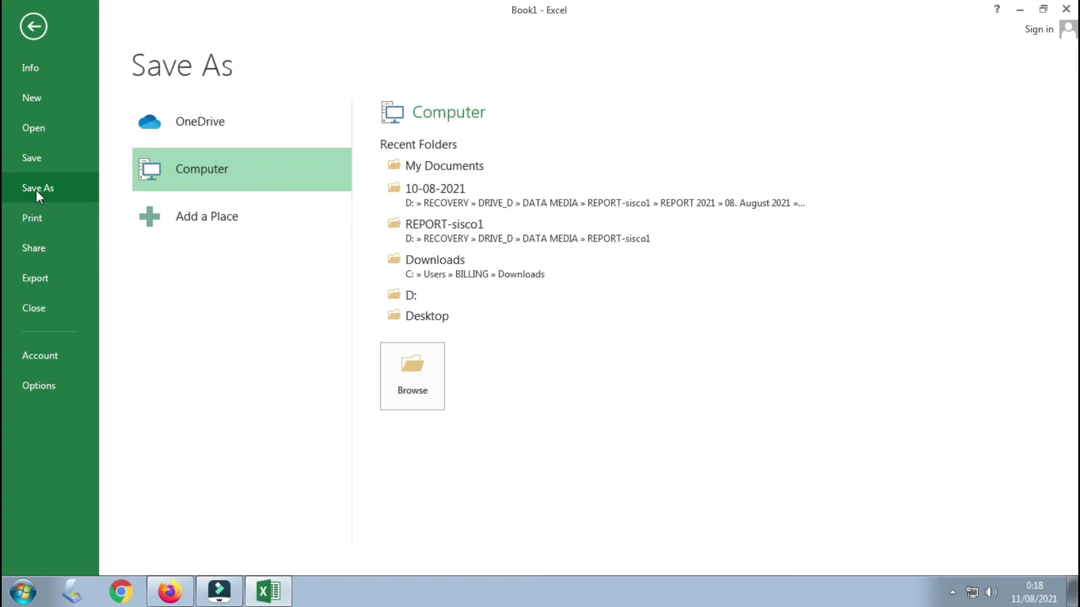
click(410, 373)
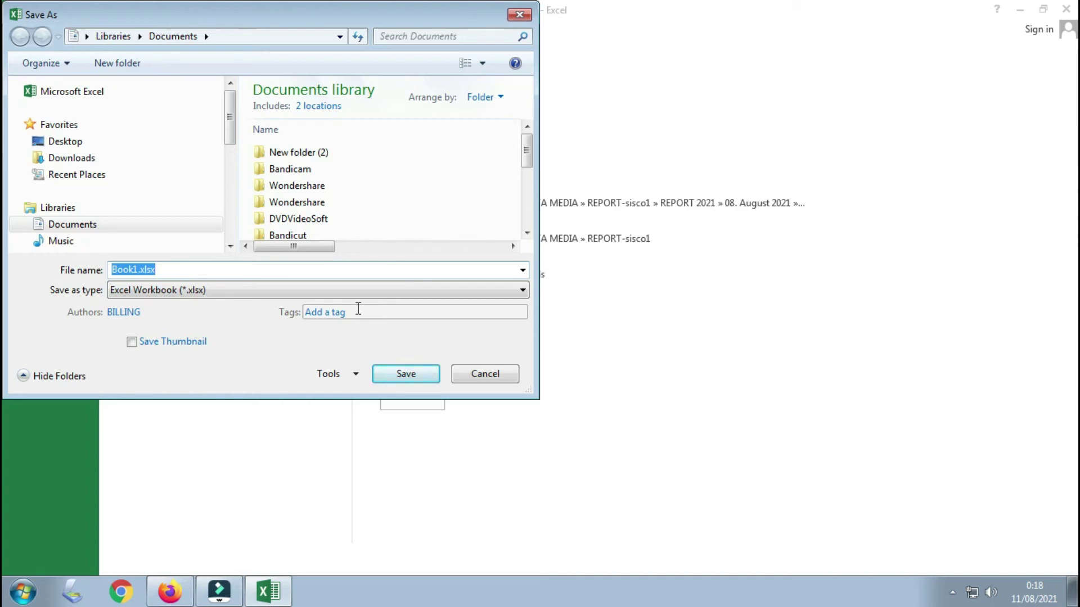
drag(230, 128, 230, 191)
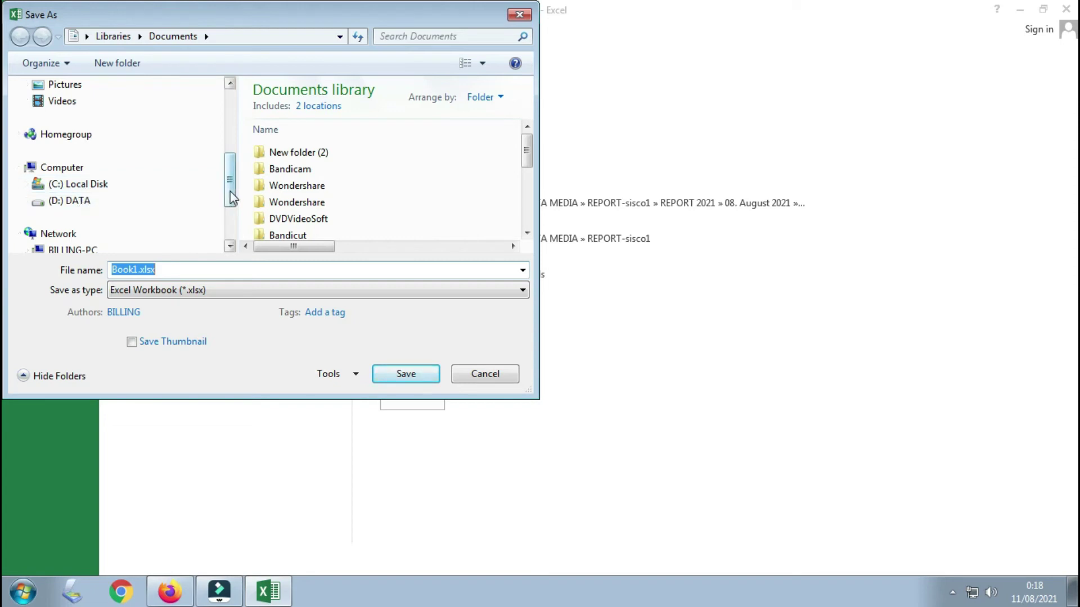
drag(230, 191, 231, 124)
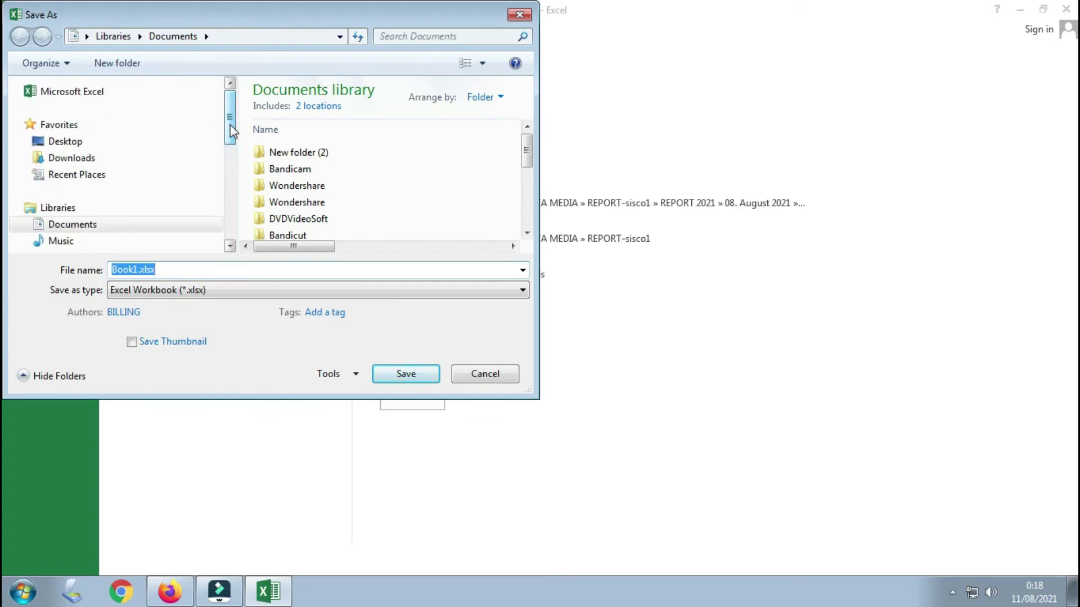
click(103, 225)
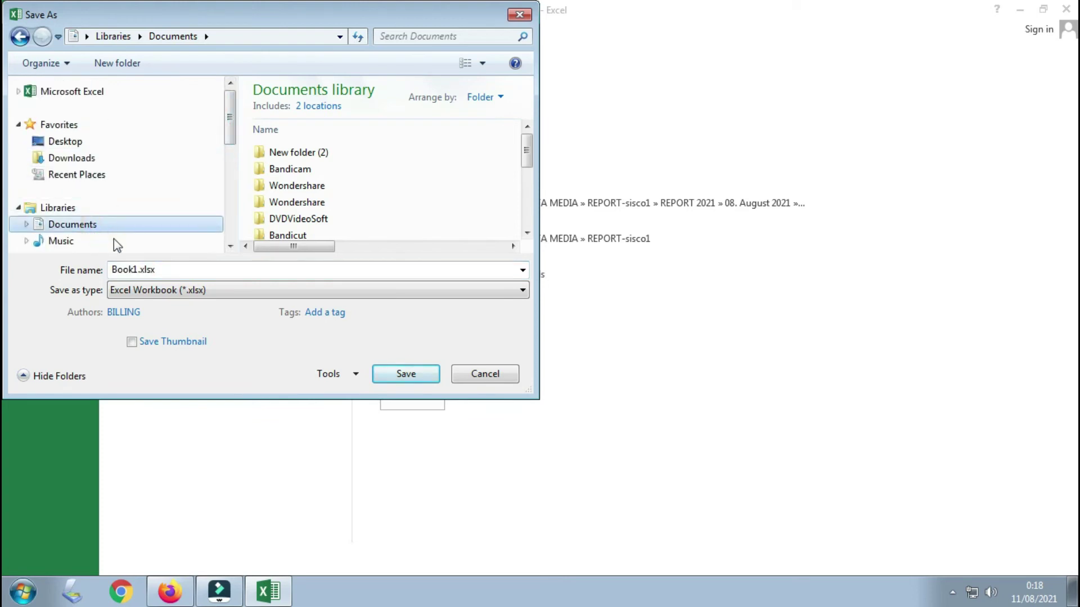
Step: Replace the default file name with Belajar Excel Pemula and save the workbook
double_click(140, 269)
click(140, 269)
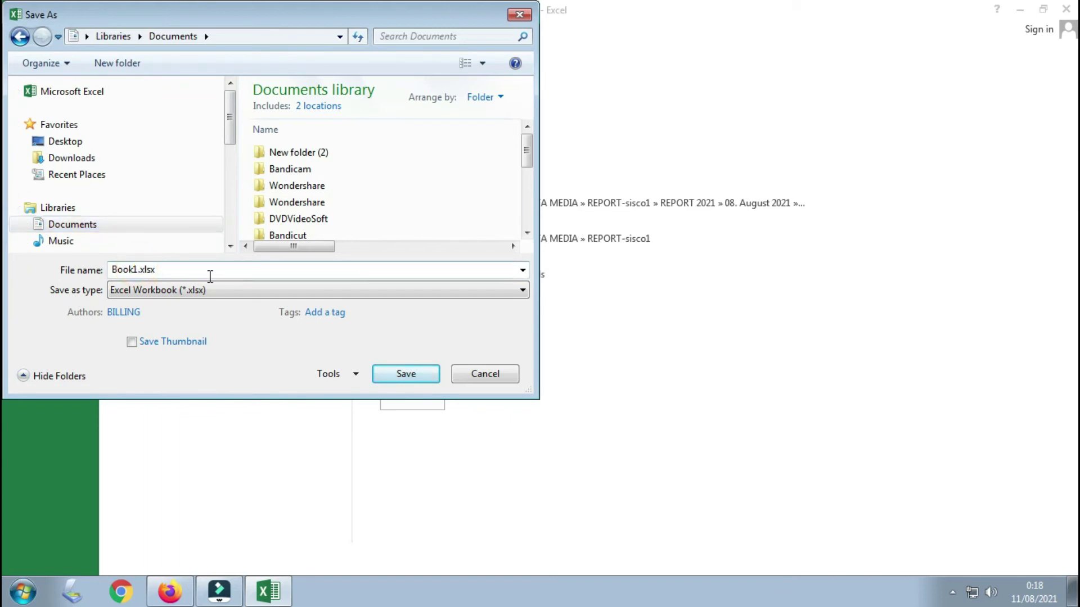
key(BackSpace)
key(BackSpace)
key(BackSpace)
key(BackSpace)
key(BackSpace)
text(Belajar Excel Pemula)
click(401, 378)
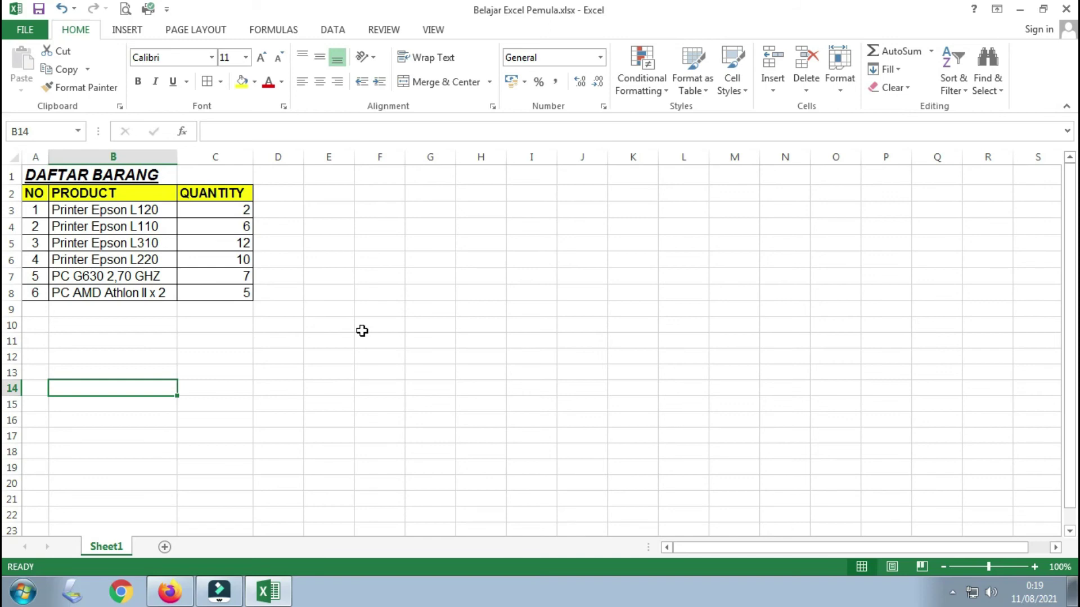
Step: Close the saved workbook and restart Excel 2013 with a blank workbook
click(445, 326)
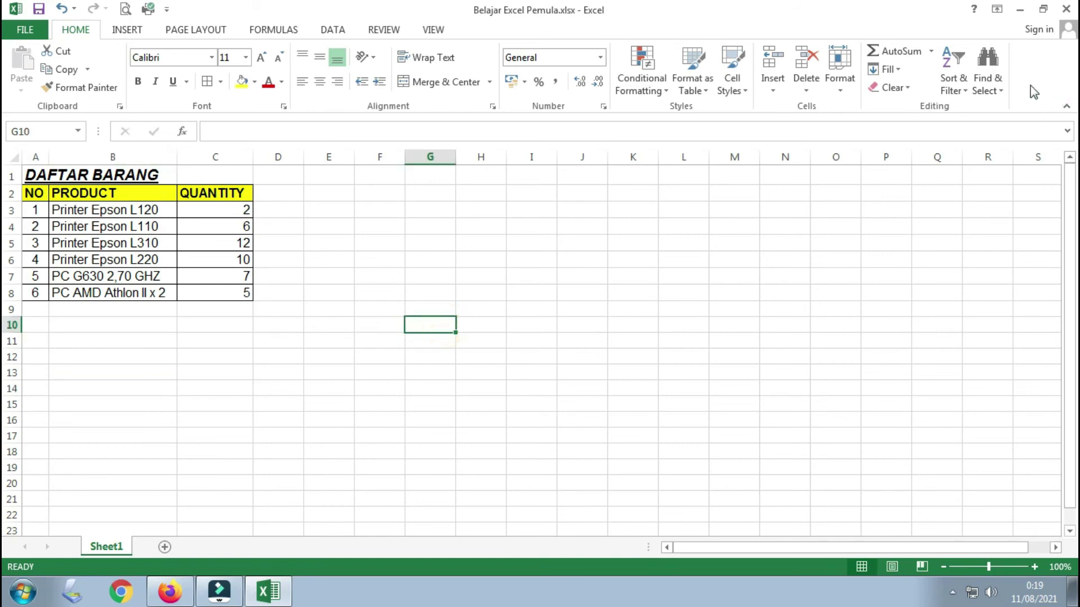
click(1066, 9)
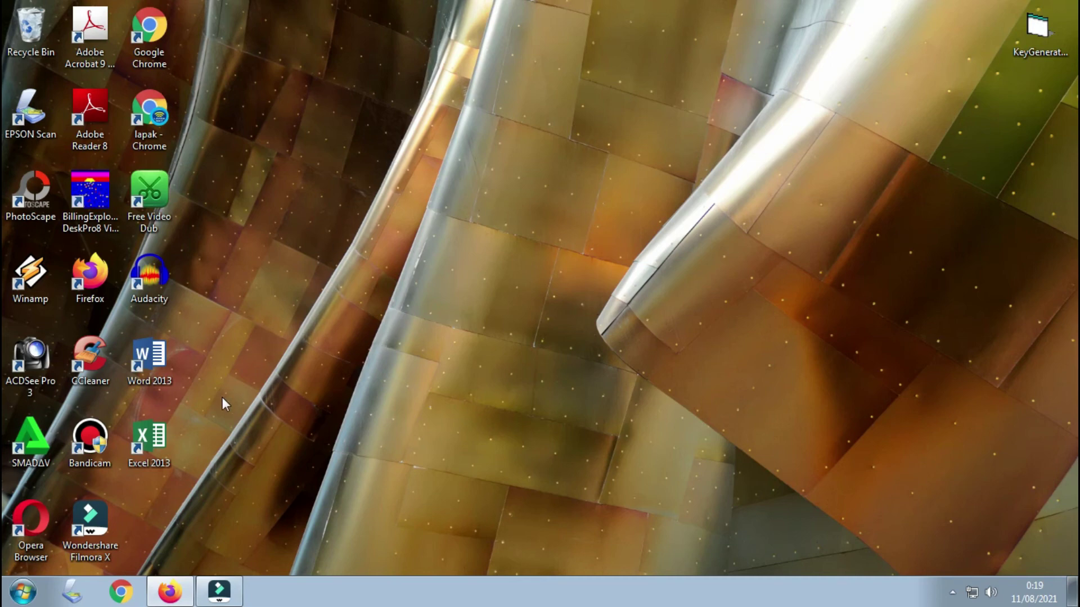
double_click(161, 446)
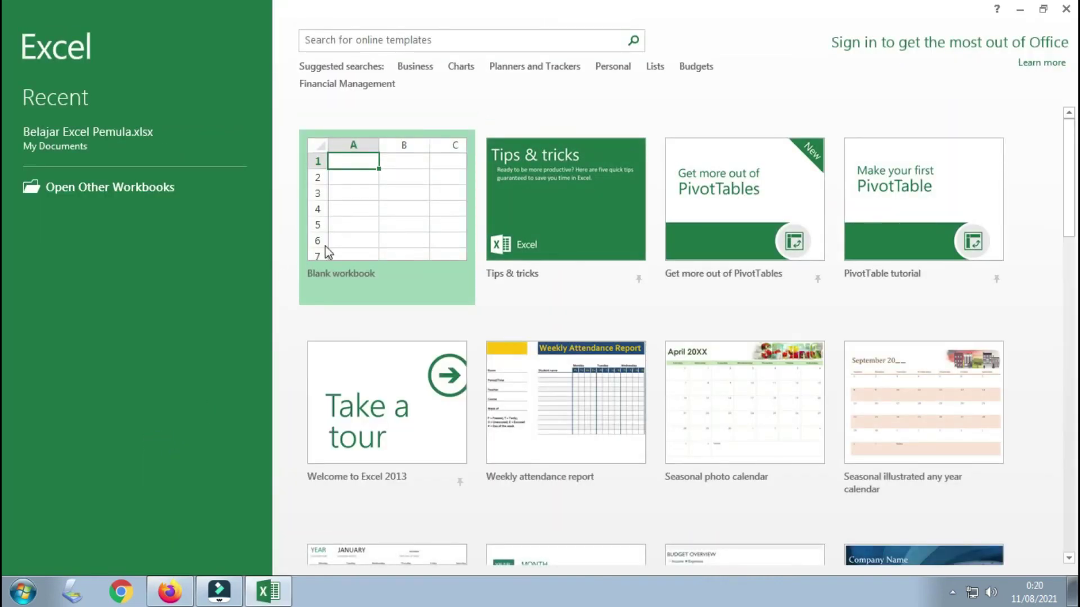
click(354, 181)
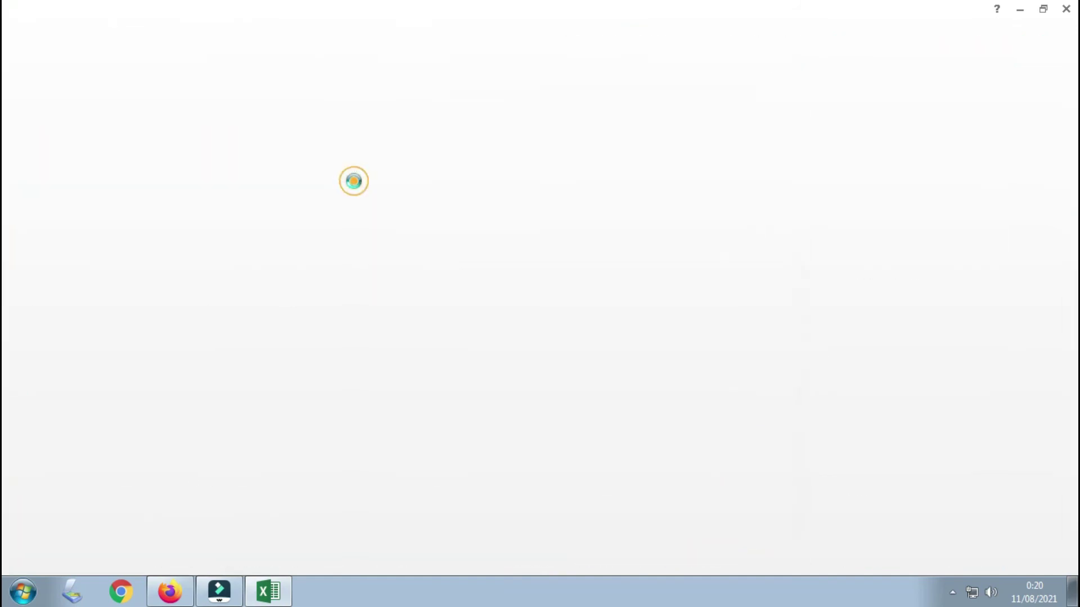
click(355, 186)
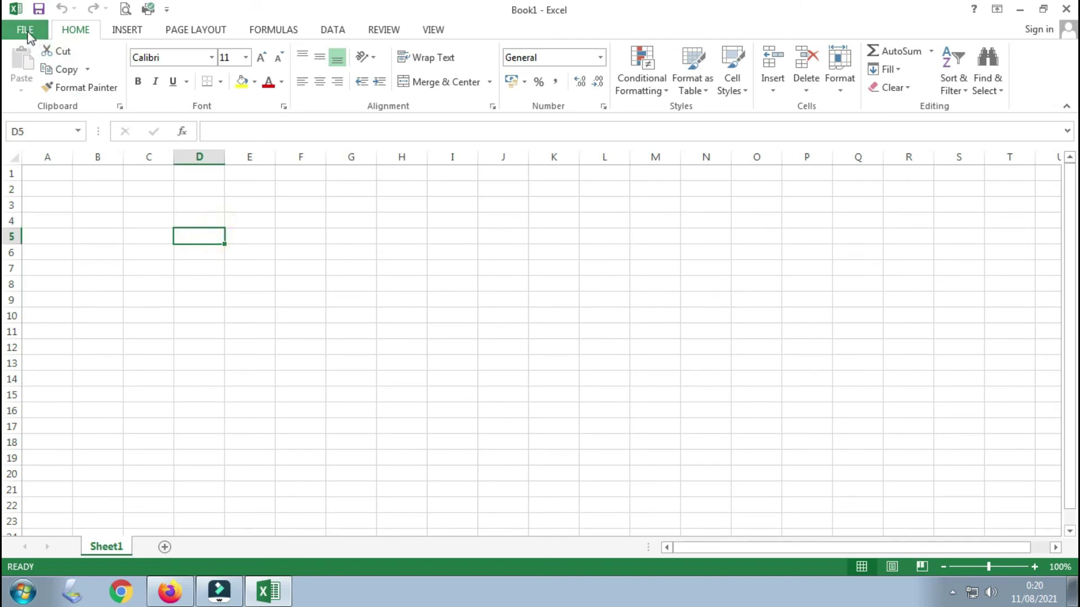
Step: Open Belajar Excel Pemula.xlsx from the computer's Documents library
click(26, 30)
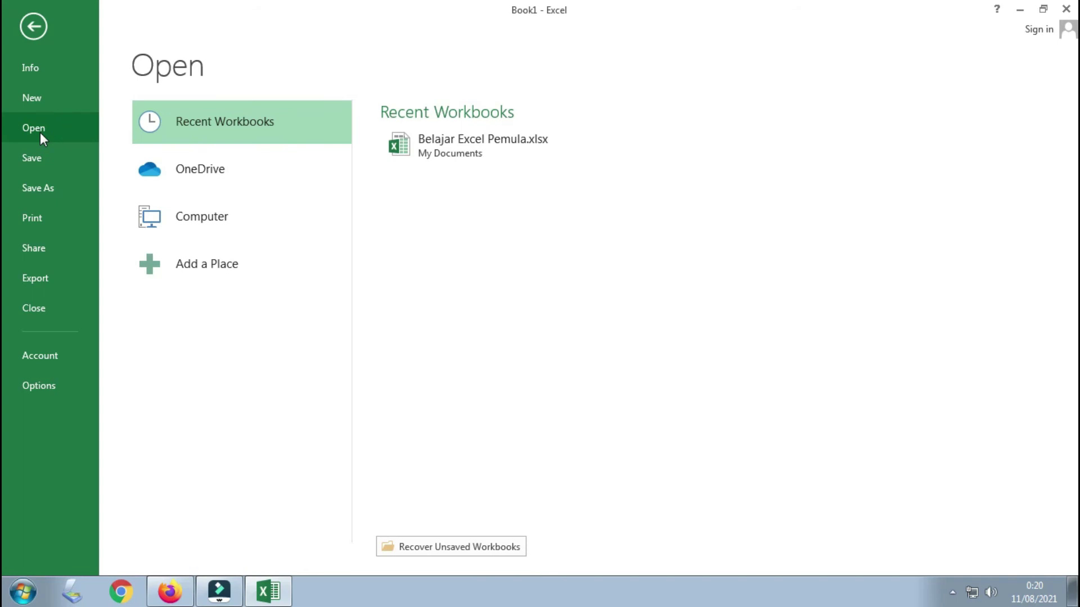
click(216, 236)
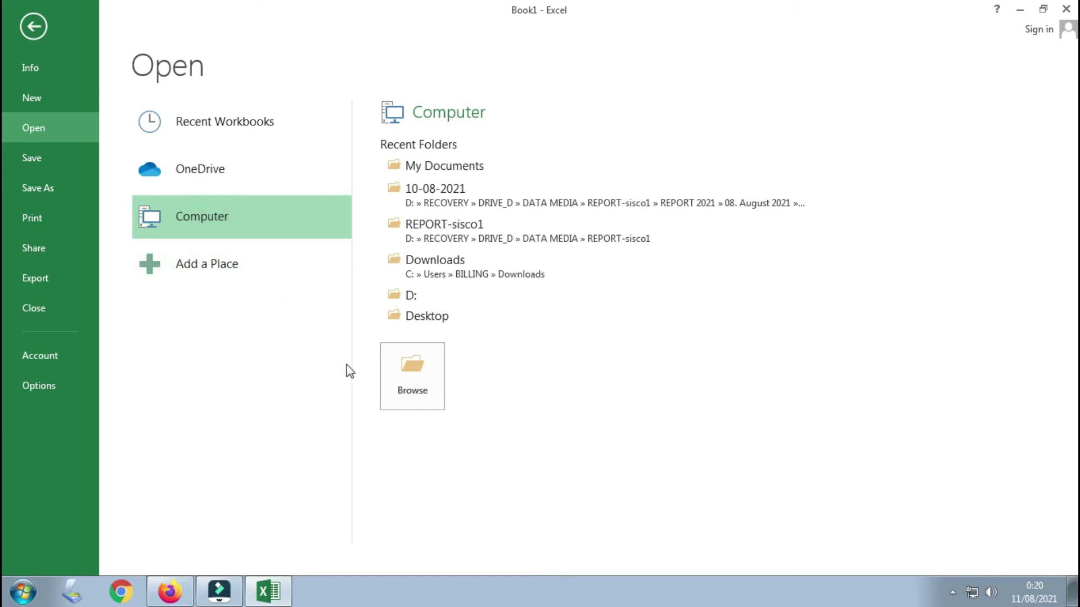
click(425, 389)
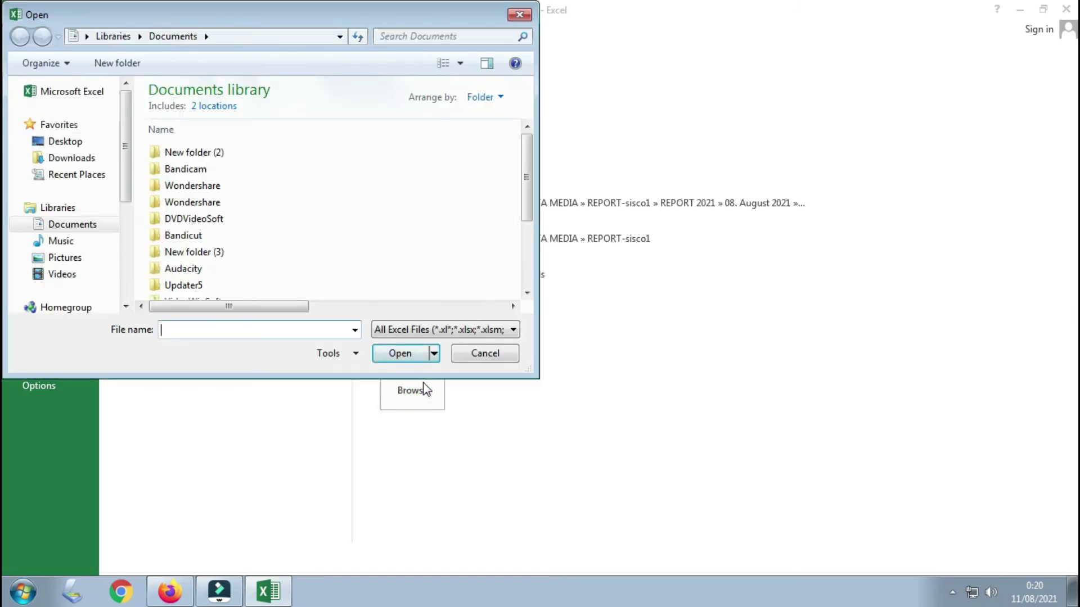
click(74, 226)
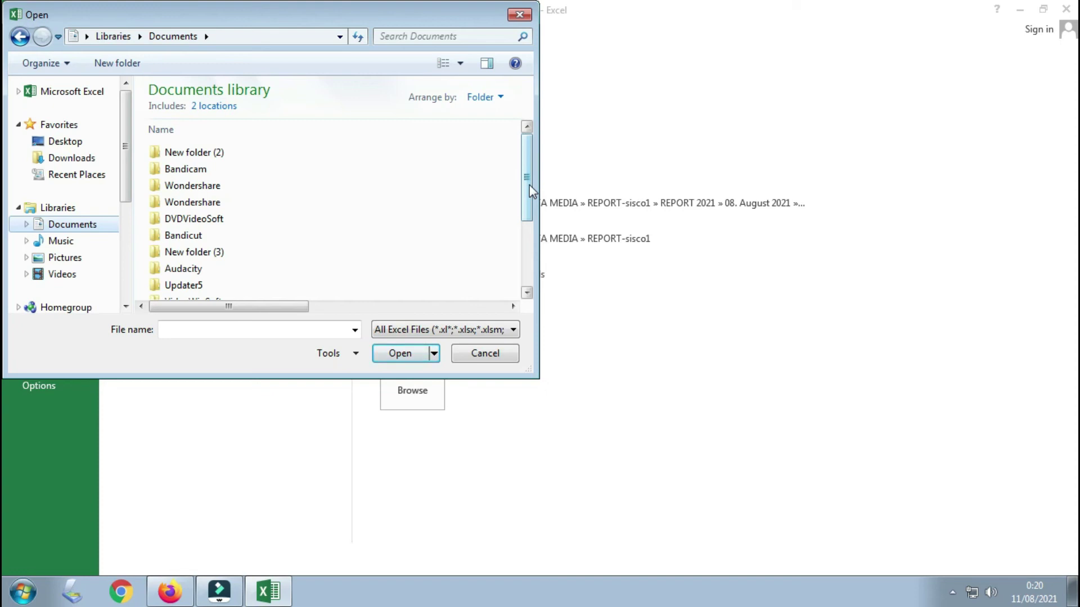
drag(528, 184, 514, 292)
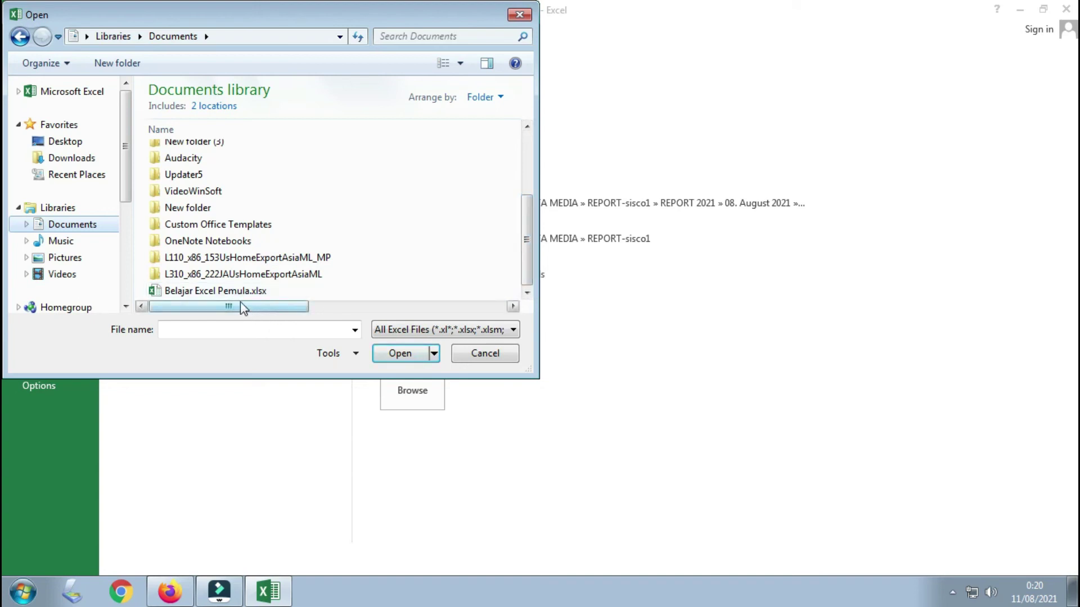
click(223, 290)
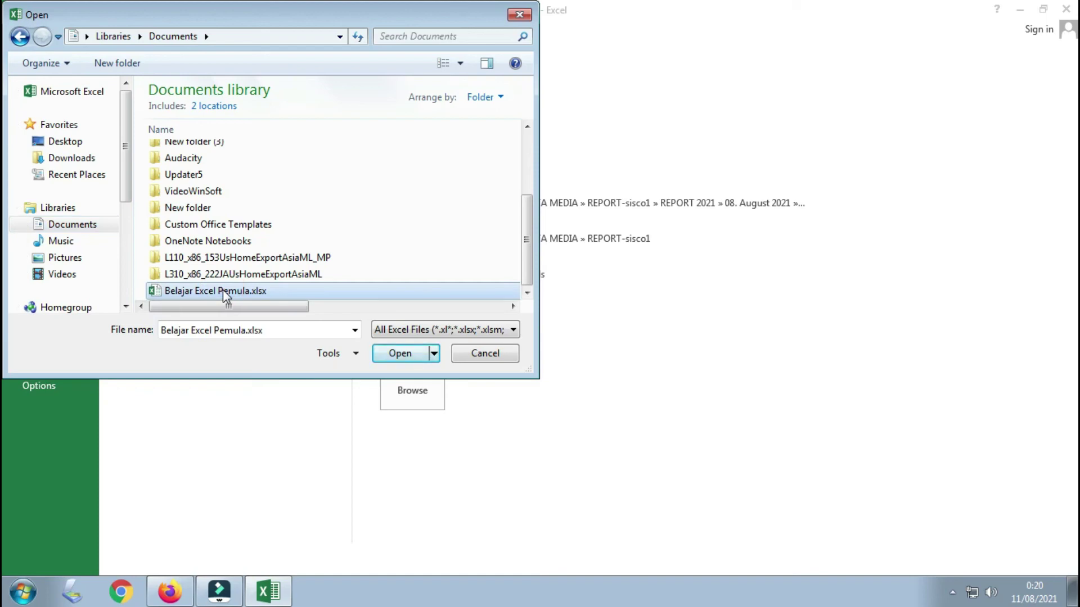
click(396, 353)
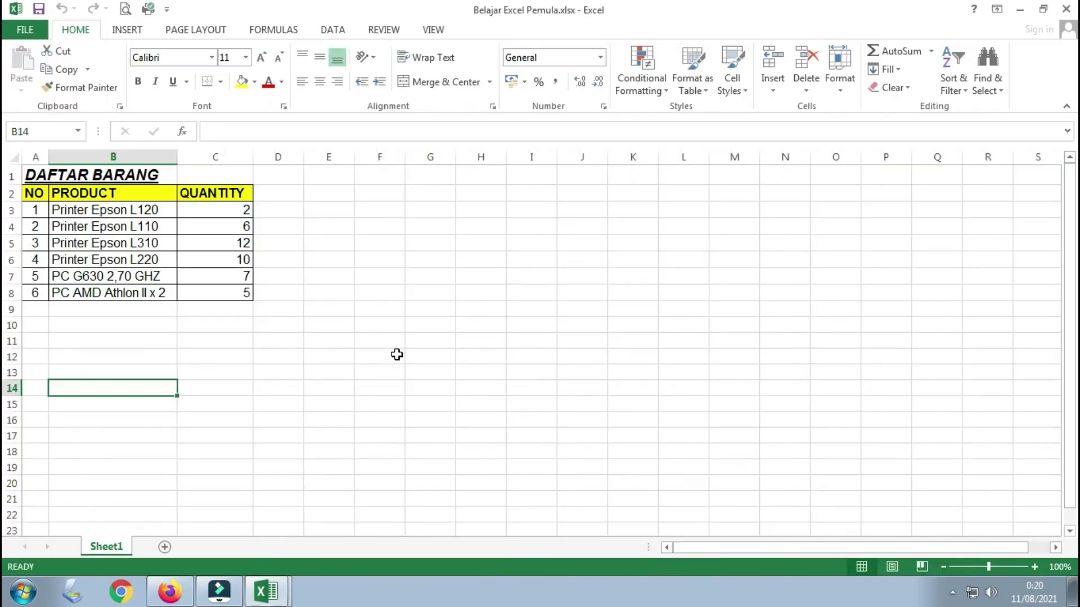
Step: Change the text colour of the NO, PRODUCT and QUANTITY headers in A2:C2 to blue and deselect the row
click(218, 343)
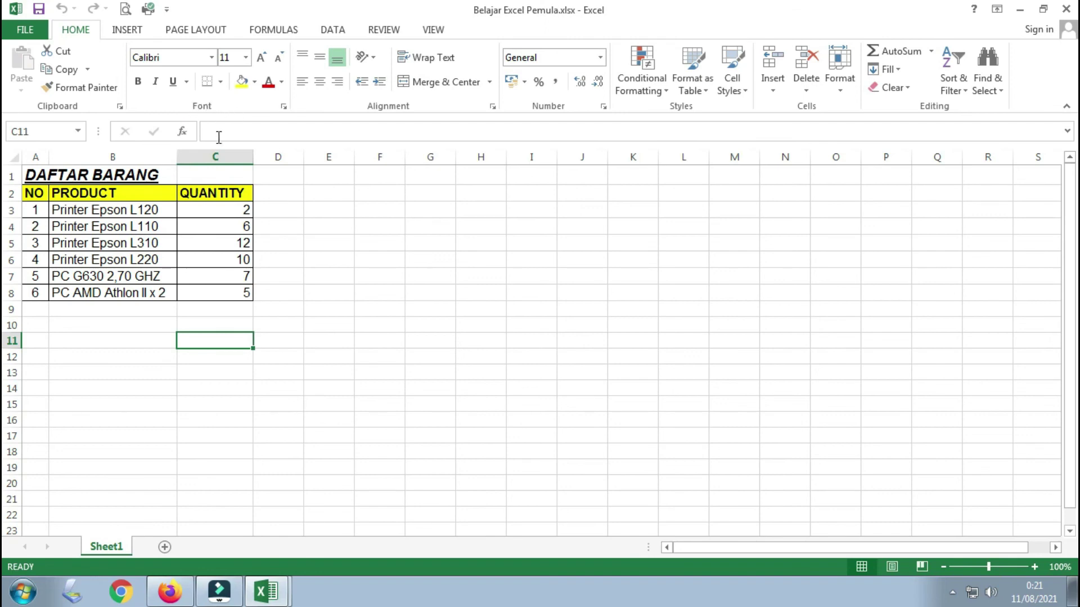
drag(205, 193, 37, 194)
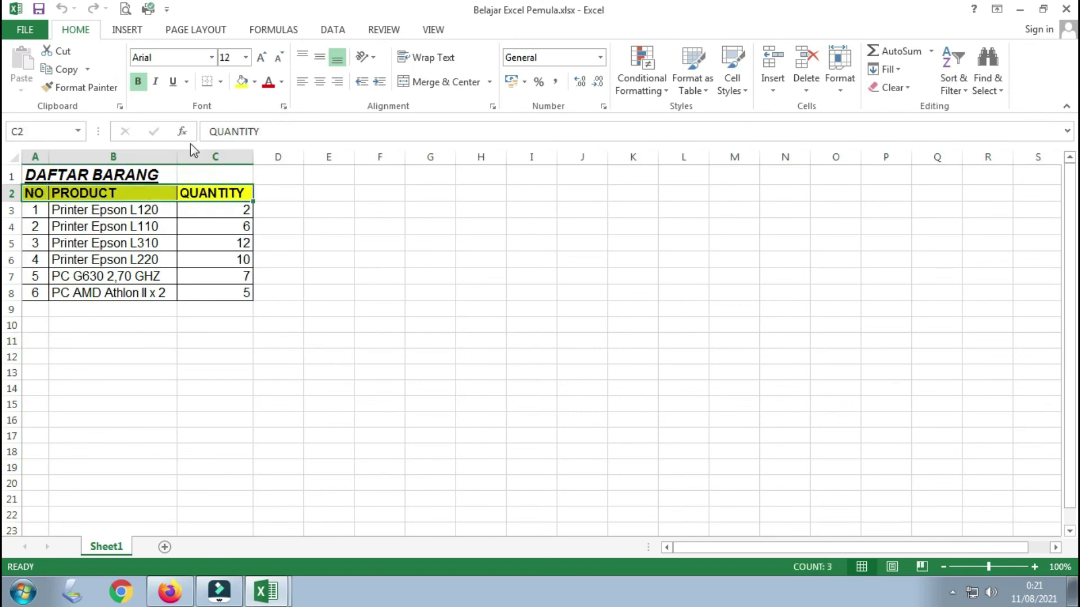
click(362, 226)
click(201, 253)
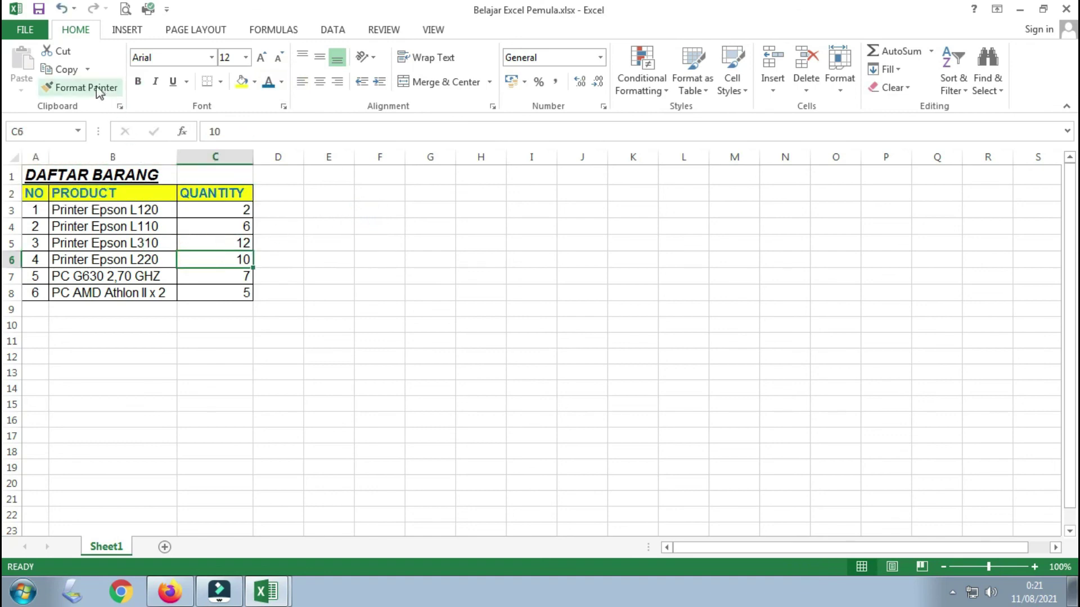